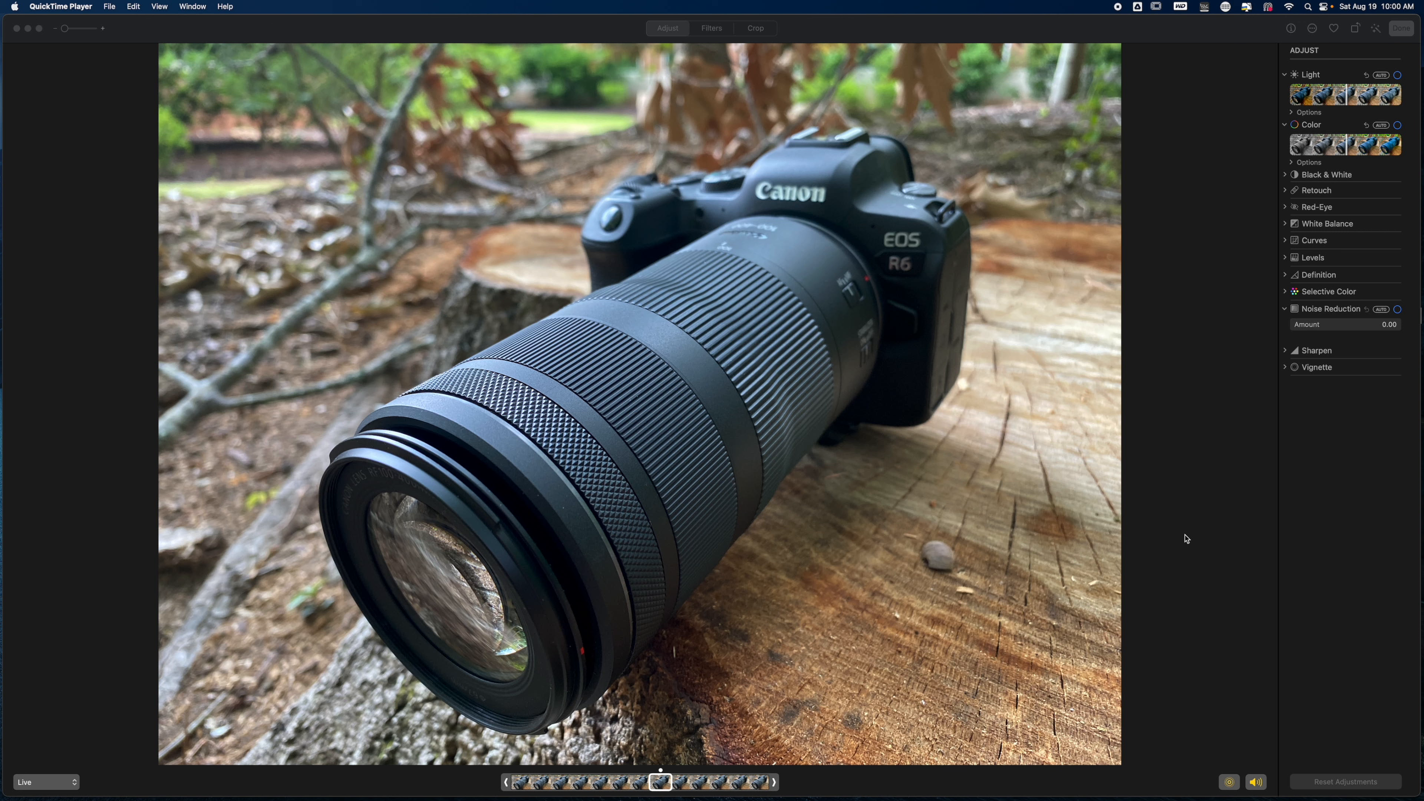
- Darken the photo with the overall Light adjustment to Brilliance 0.25, Highlights -0.11 and Brightness -0.13, and compare it on and off
click(1199, 341)
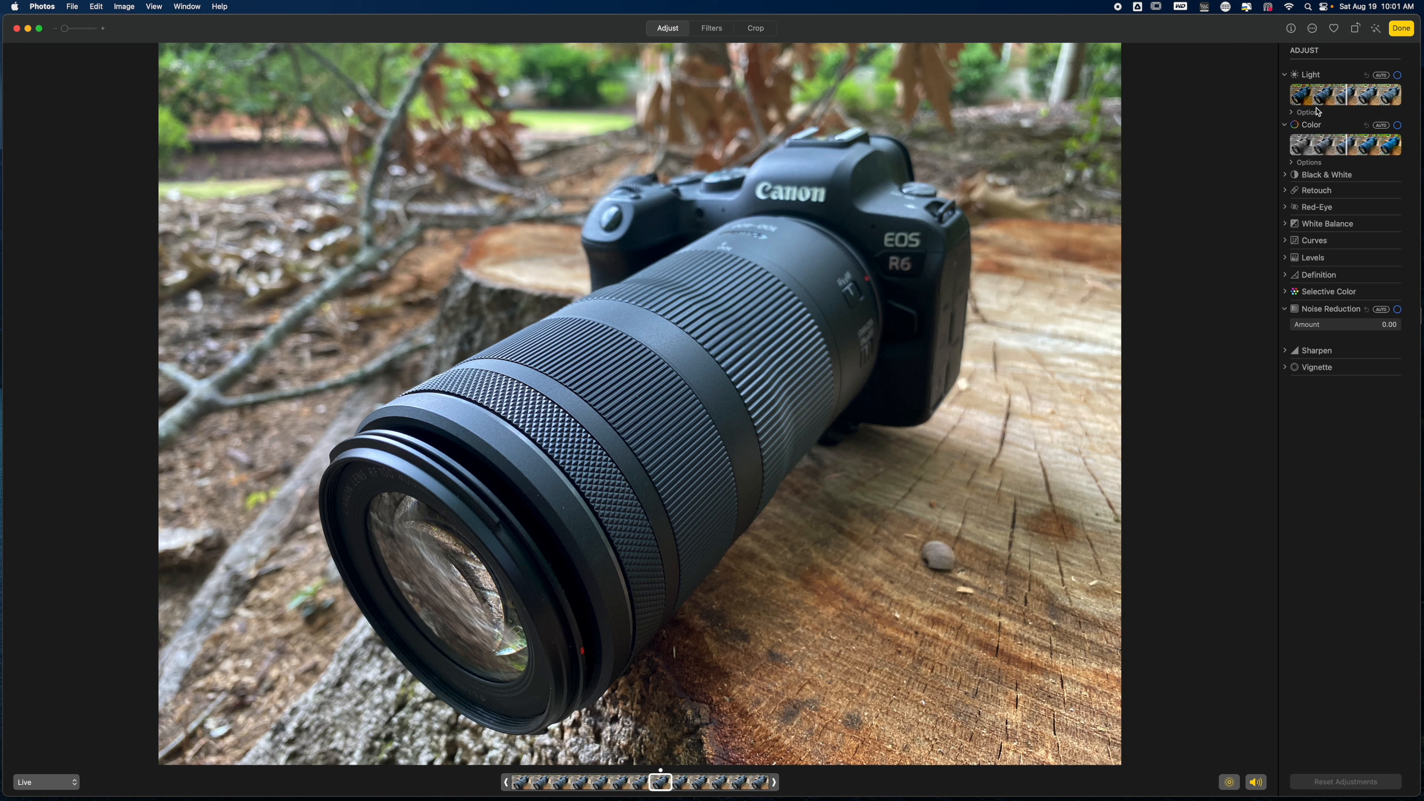
click(1293, 113)
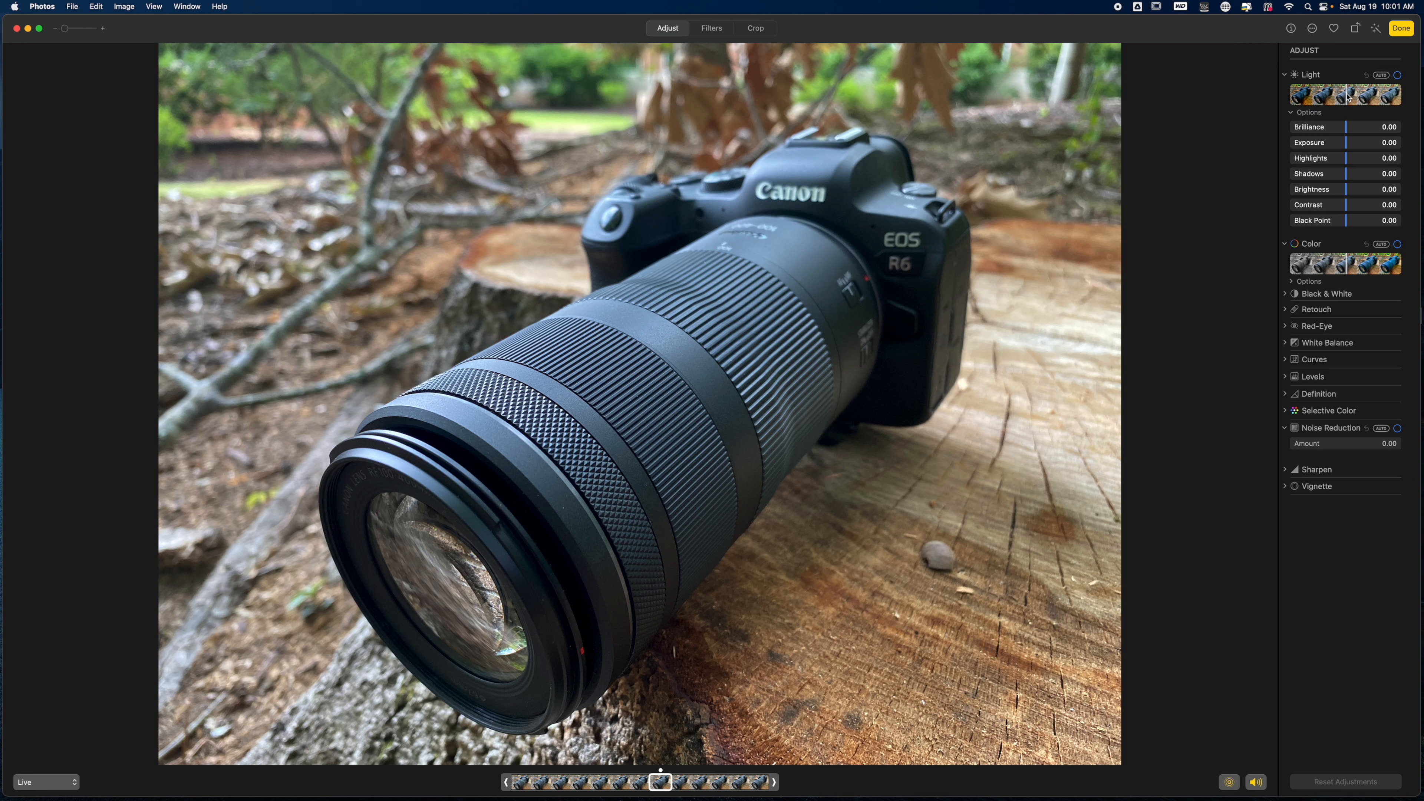
click(1349, 96)
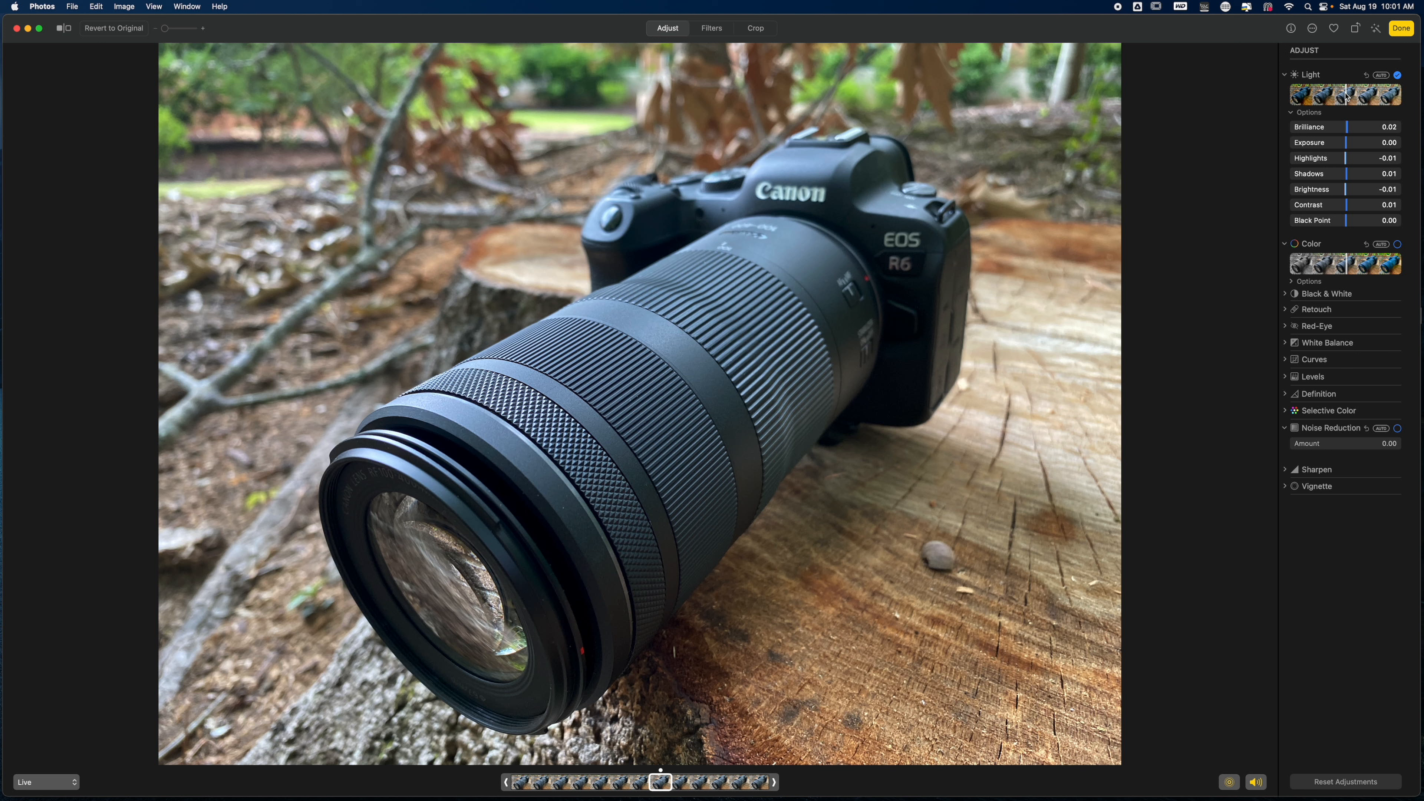
drag(1345, 97, 1343, 98)
mouse_move(1347, 96)
mouse_down()
mouse_move(1329, 94)
mouse_move(1368, 95)
mouse_move(1322, 94)
mouse_move(1360, 97)
mouse_move(1338, 98)
mouse_up()
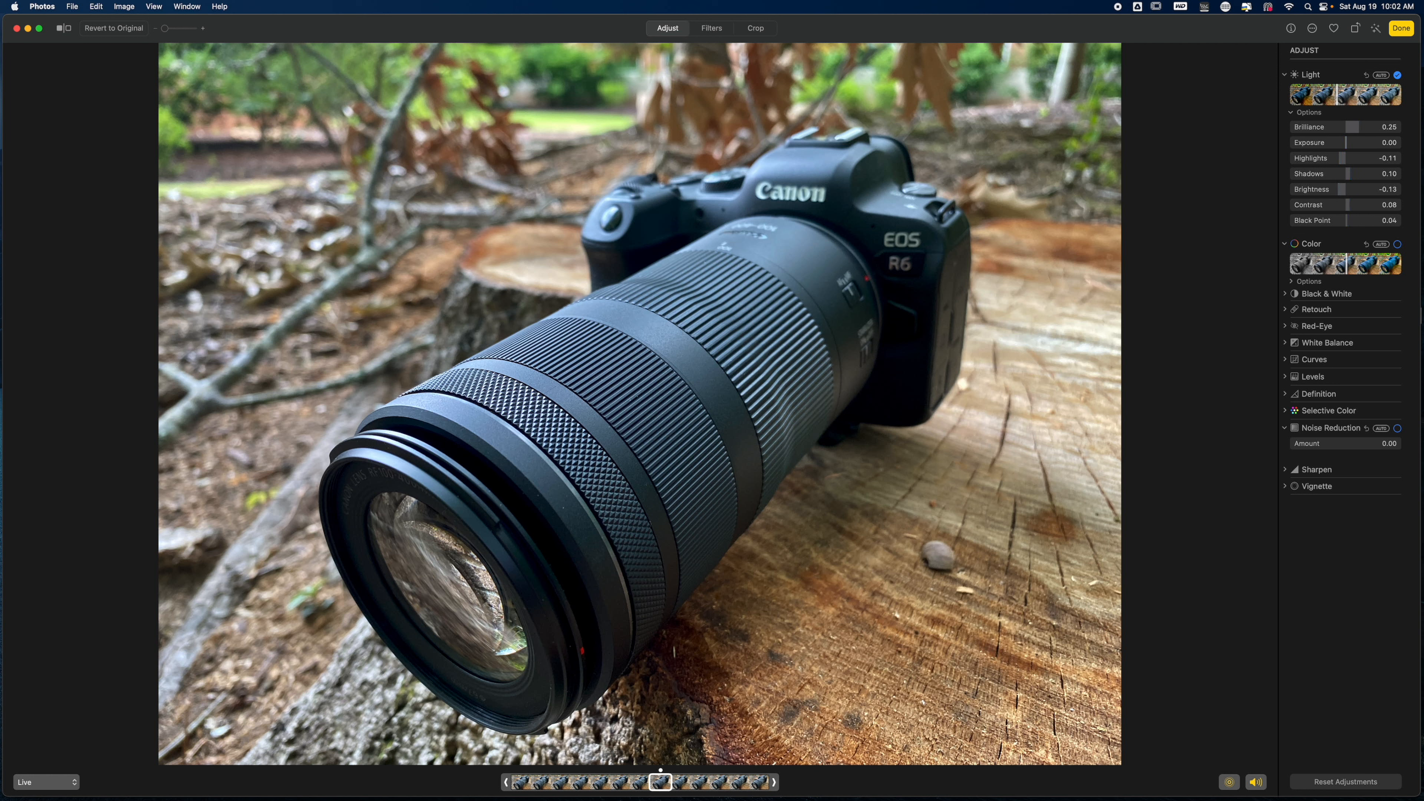
click(1399, 76)
click(1398, 76)
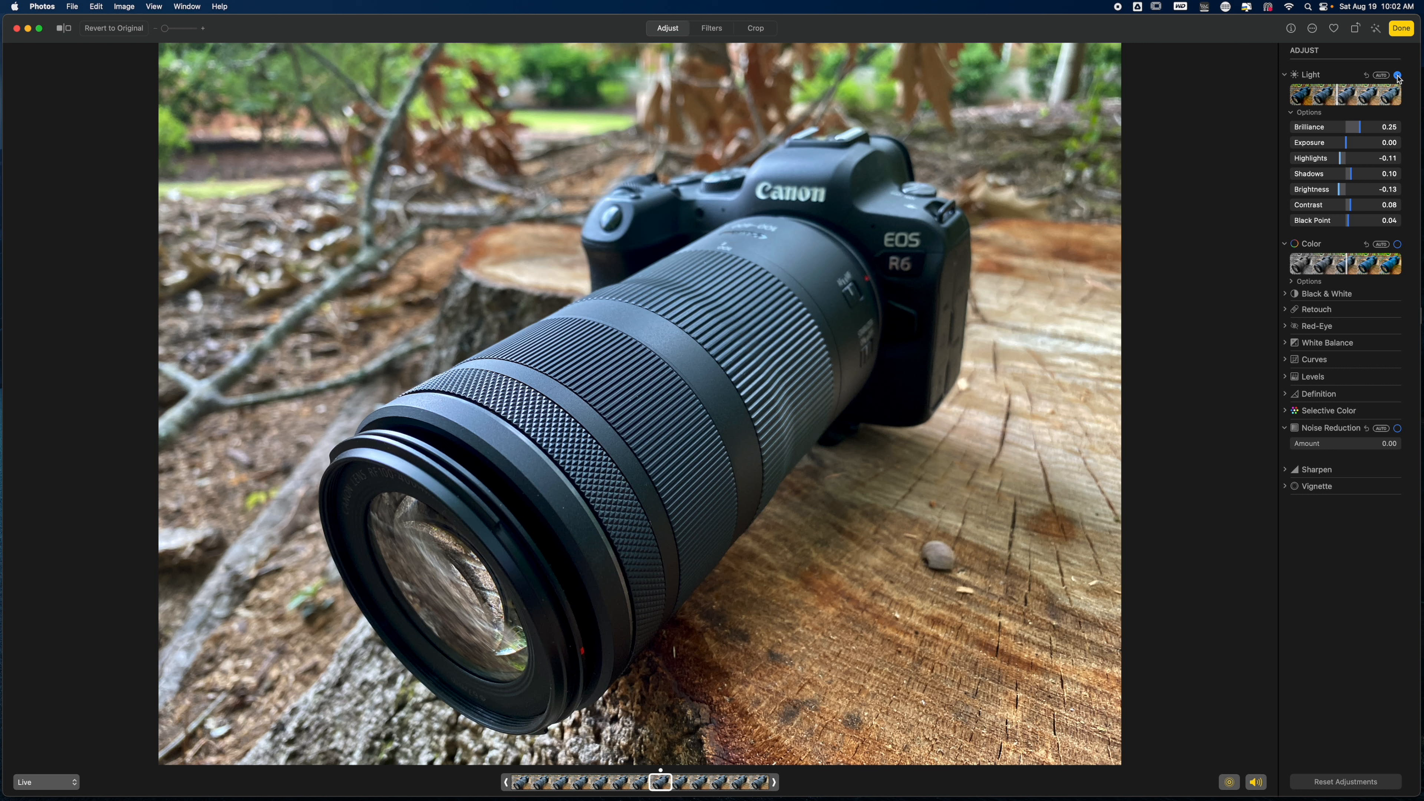
click(1398, 76)
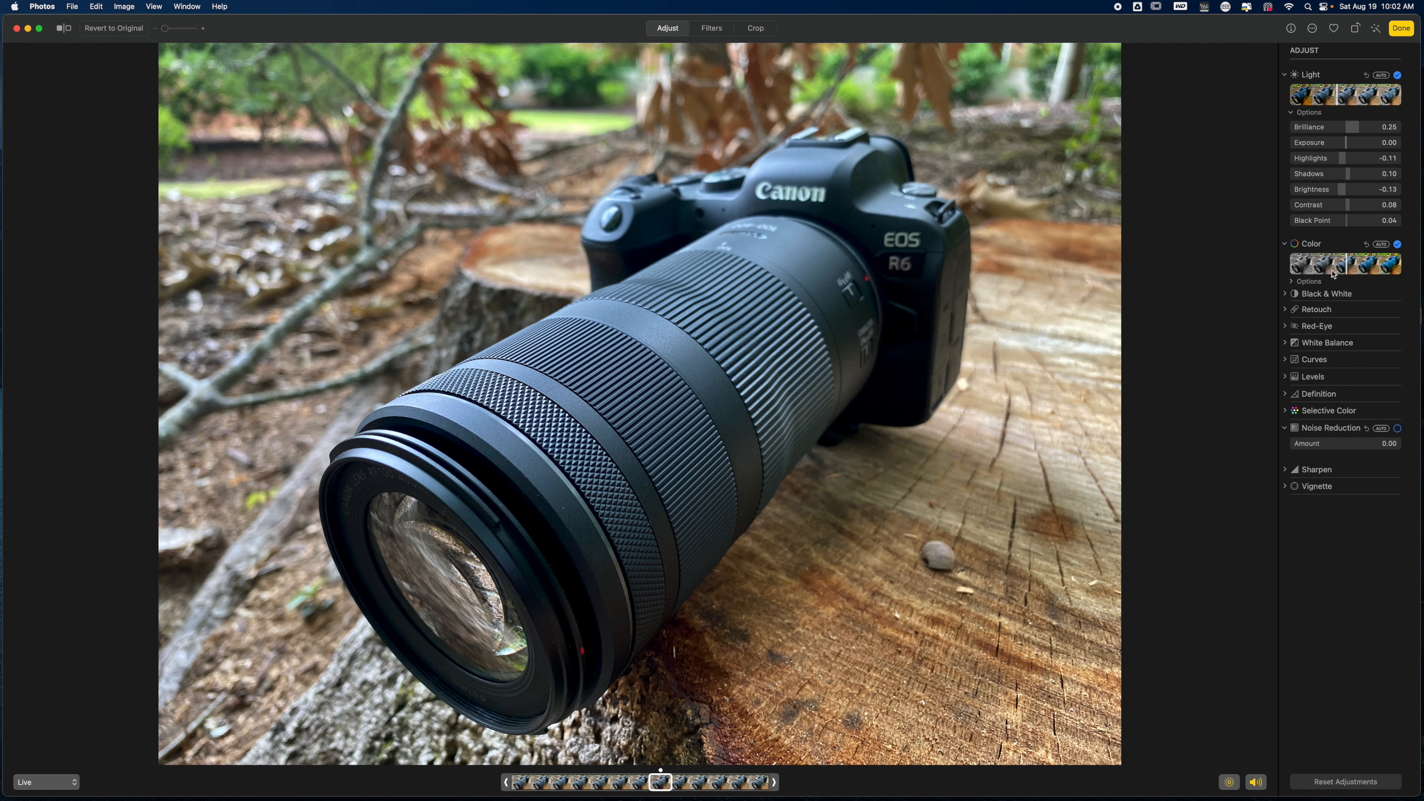
- Expand the Color options, reset the overall color level, and set Vibrance to 0.08 and Cast to 0.31
click(1307, 281)
mouse_move(1344, 264)
mouse_down()
mouse_move(1370, 262)
mouse_move(1306, 263)
mouse_move(1375, 263)
mouse_move(1357, 263)
mouse_up()
double_click(1358, 263)
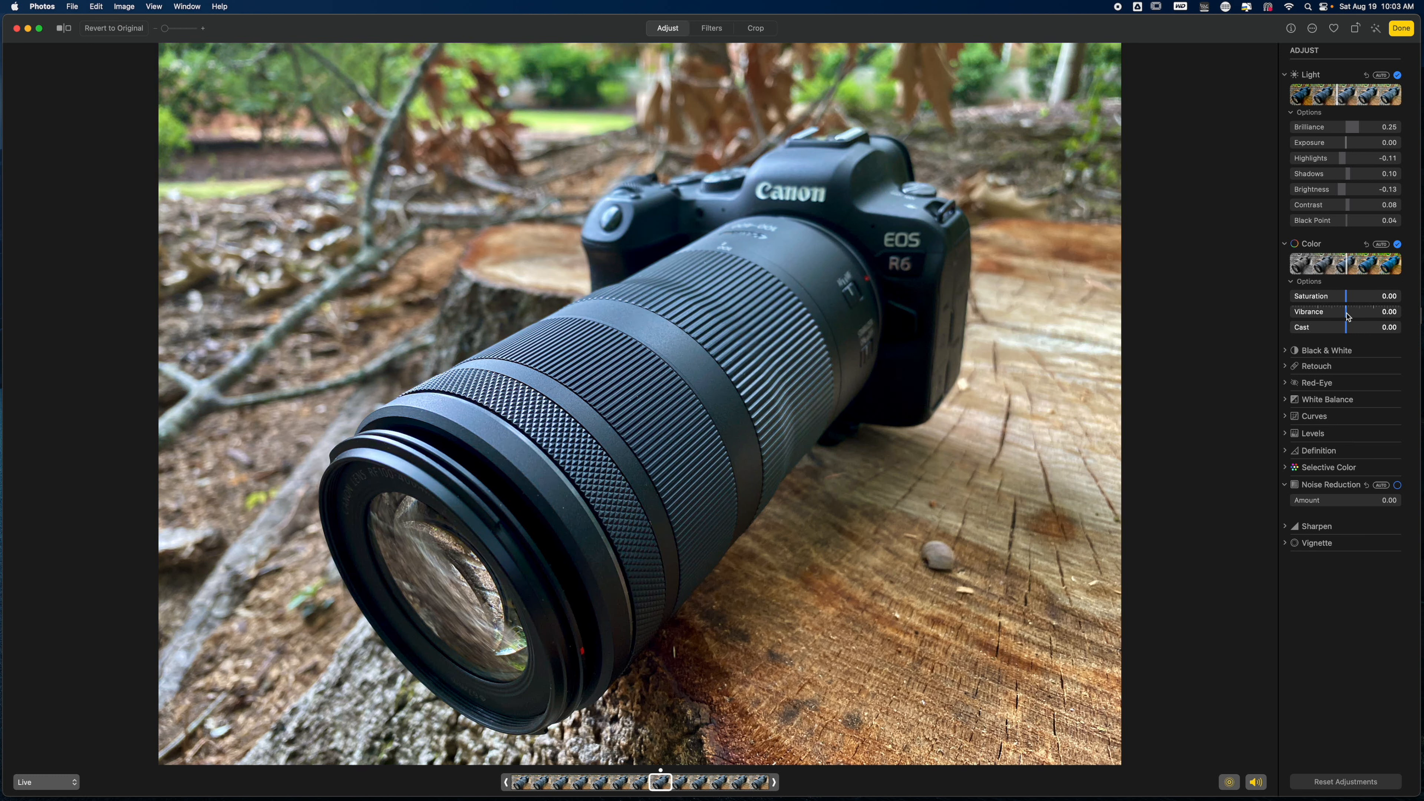
drag(1347, 313, 1364, 327)
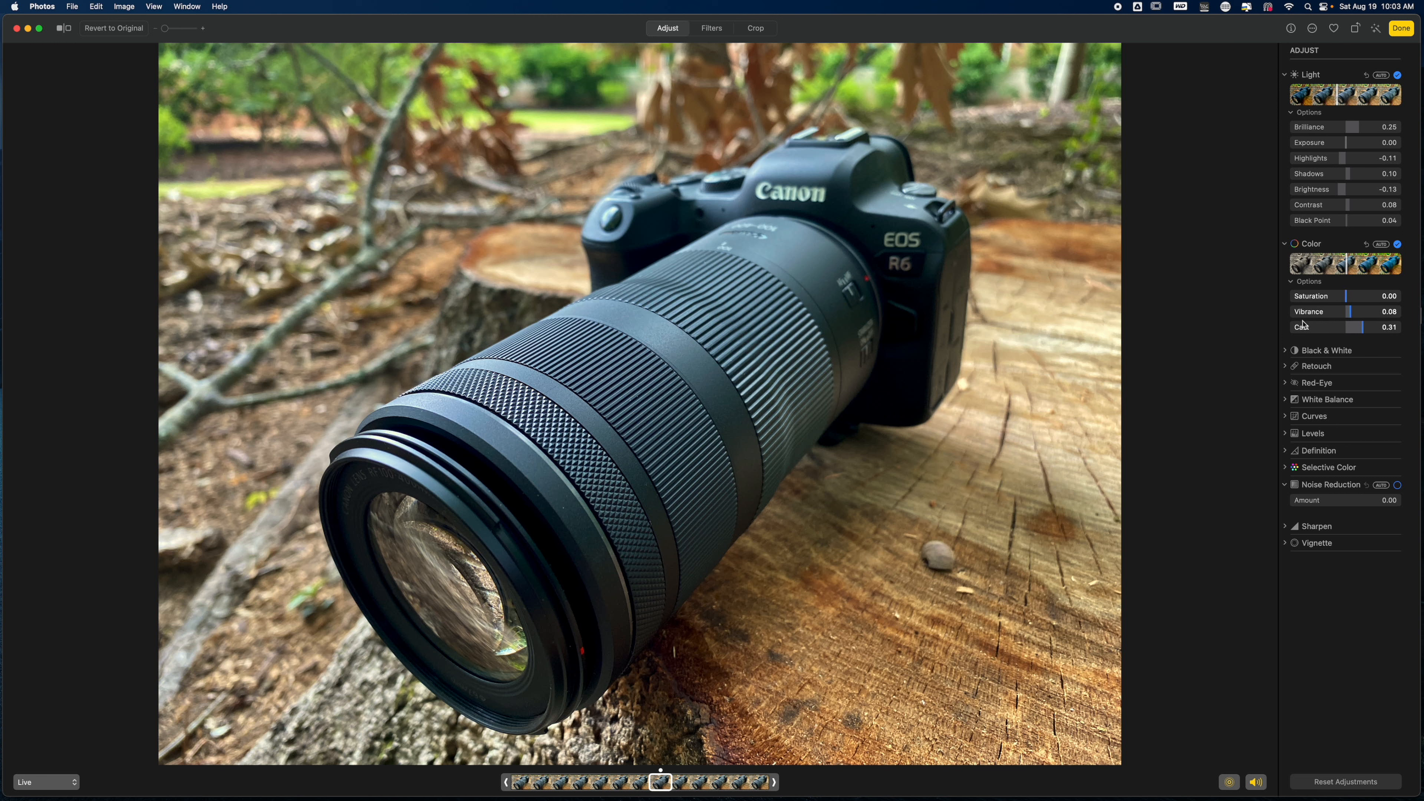
- Send the photo to the ON1 Effects 2023 extension, accepting that Live Photo is turned off
click(1313, 31)
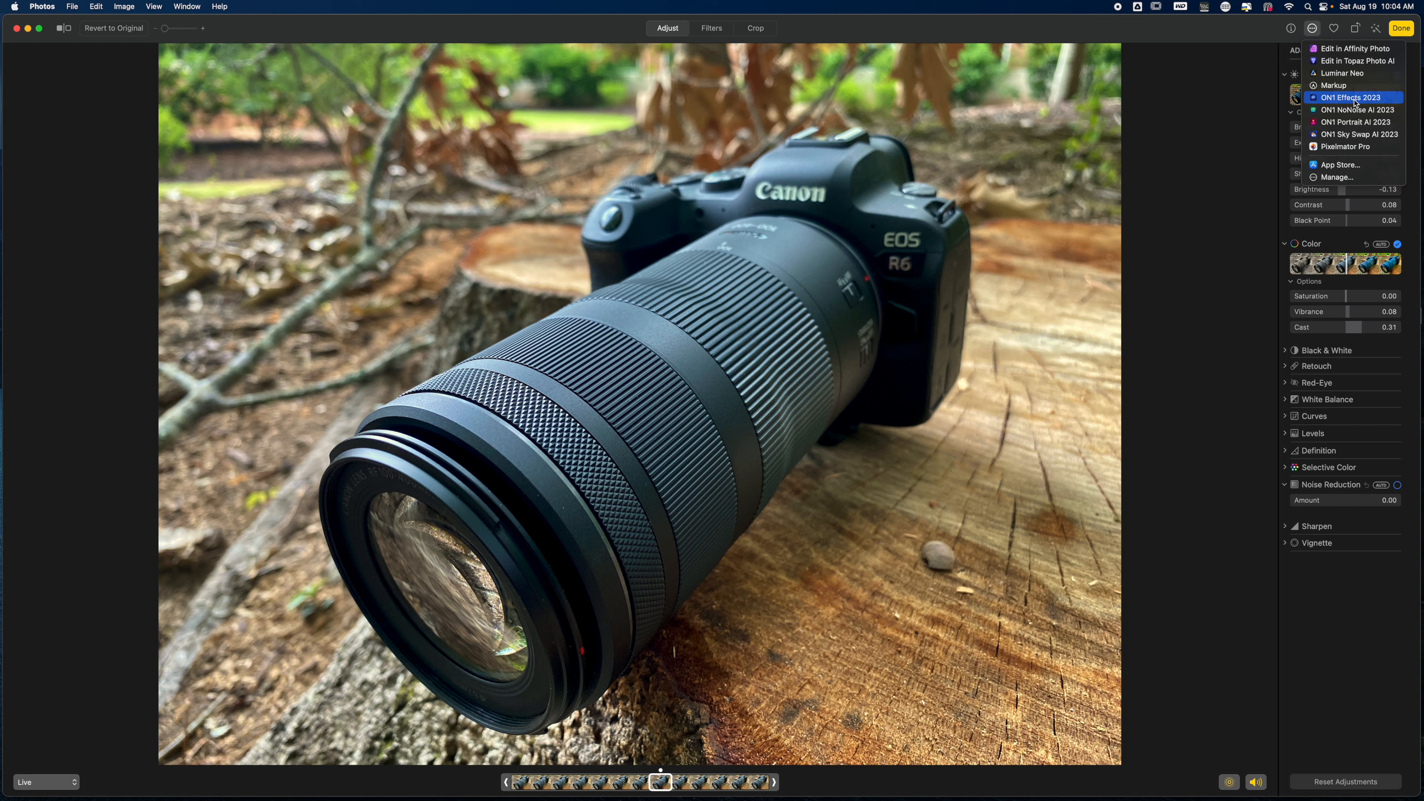
click(1355, 99)
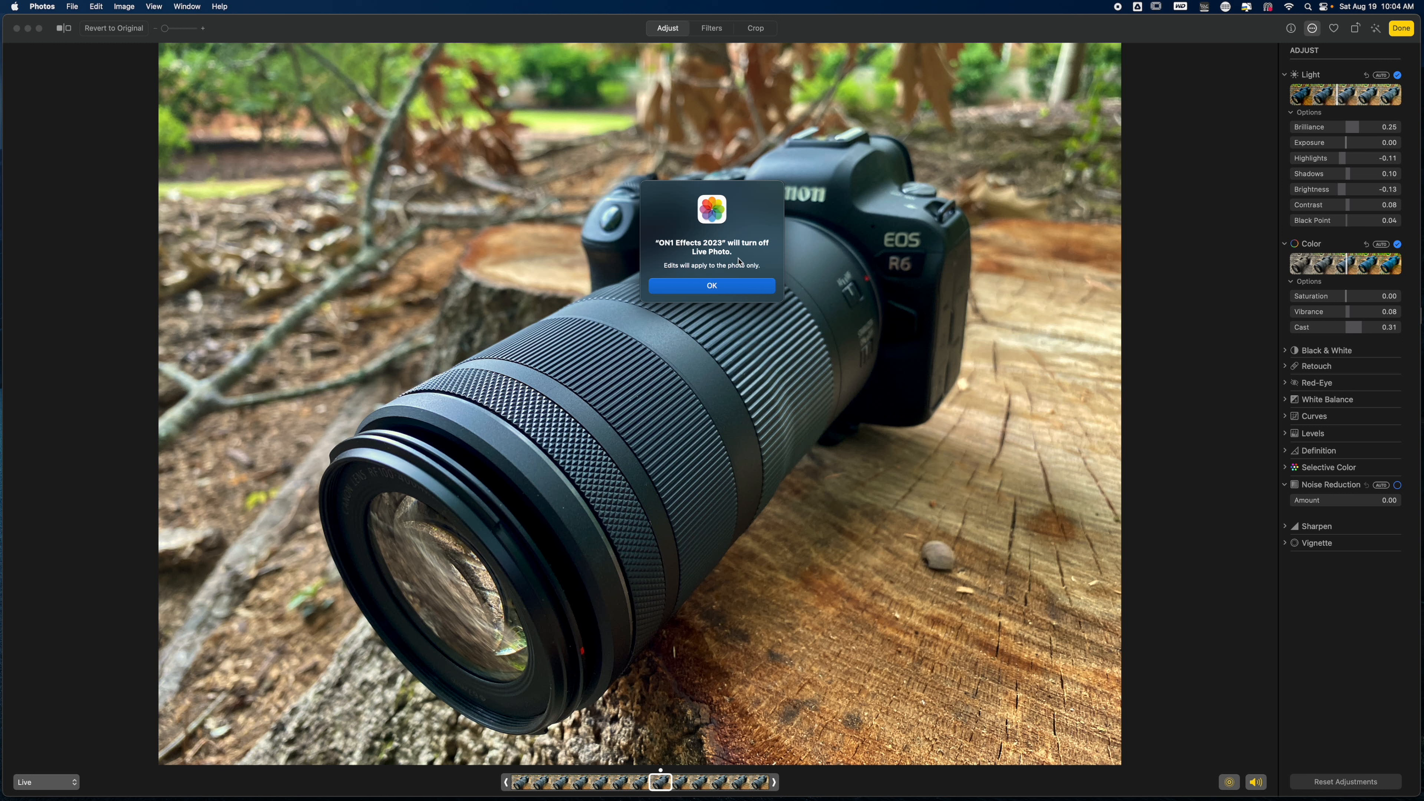
click(712, 287)
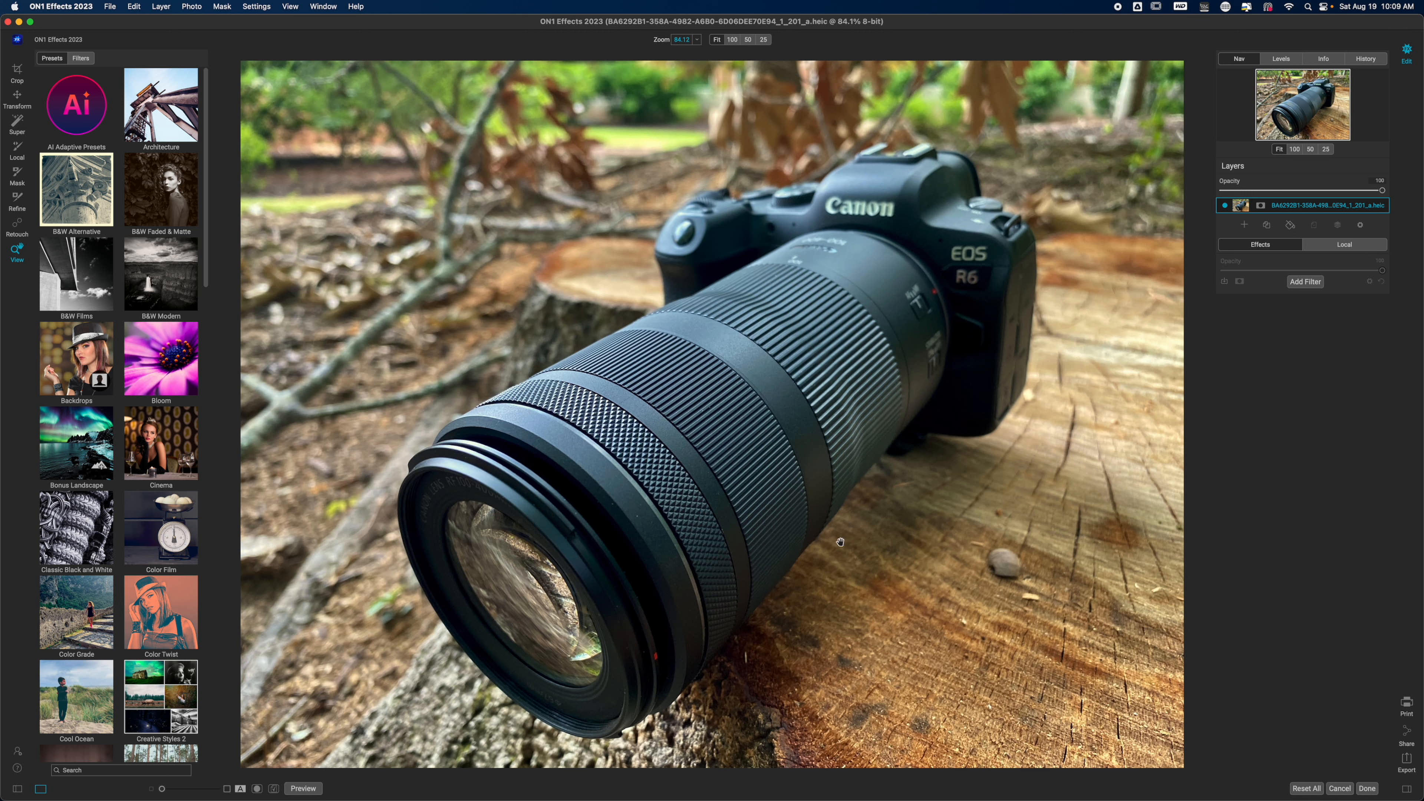
- Start a local adjustment and place a masking bug on the lens barrel, with its shape set to Center
click(1326, 251)
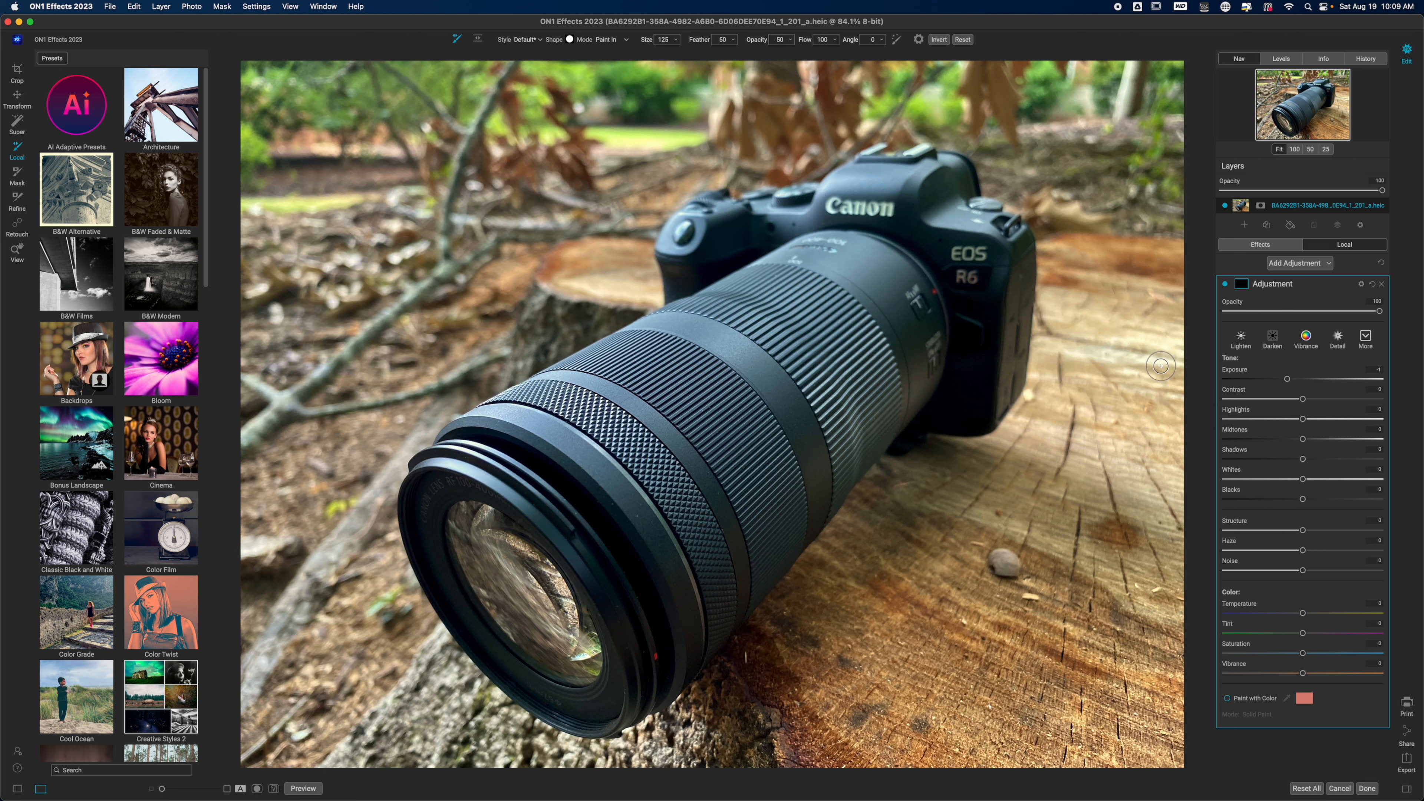
key(m)
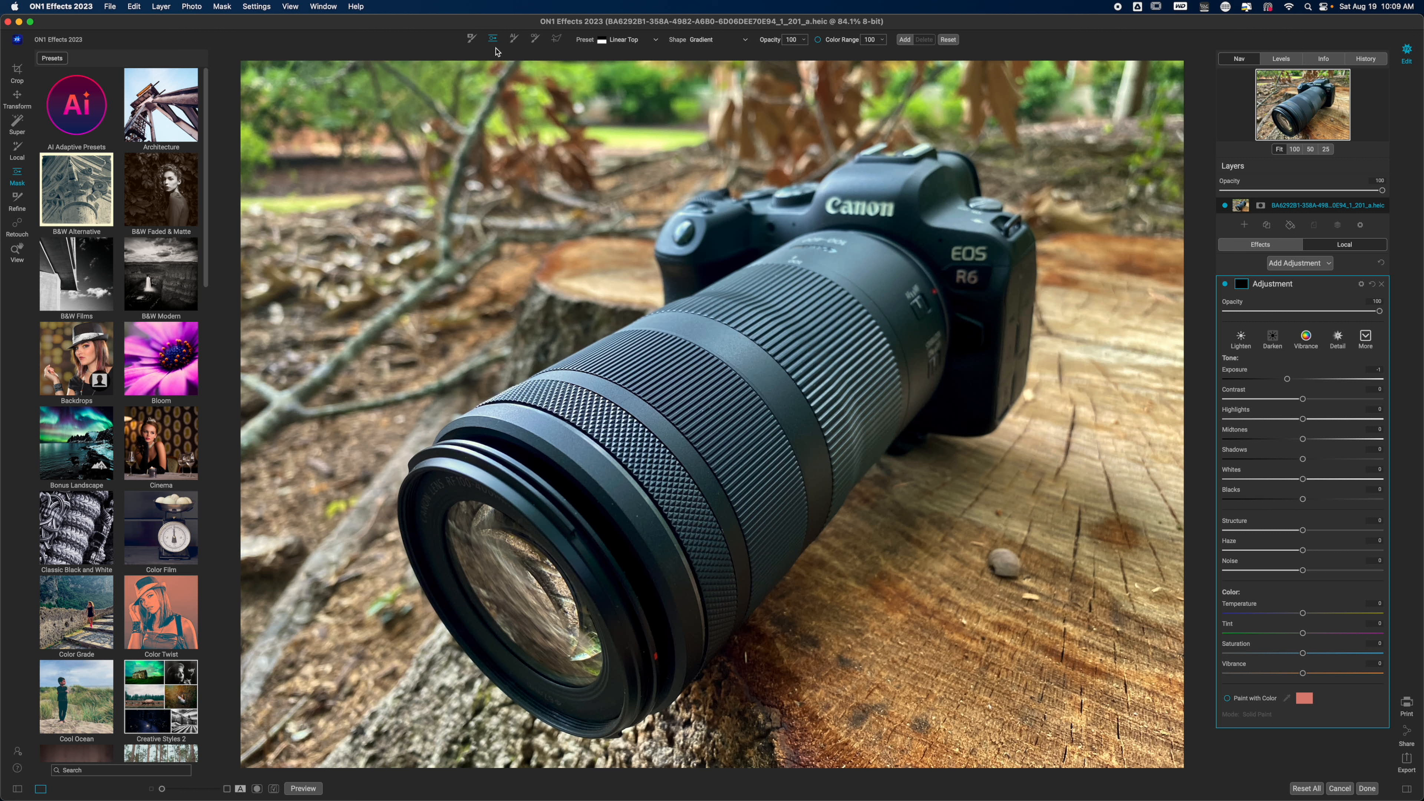
click(630, 44)
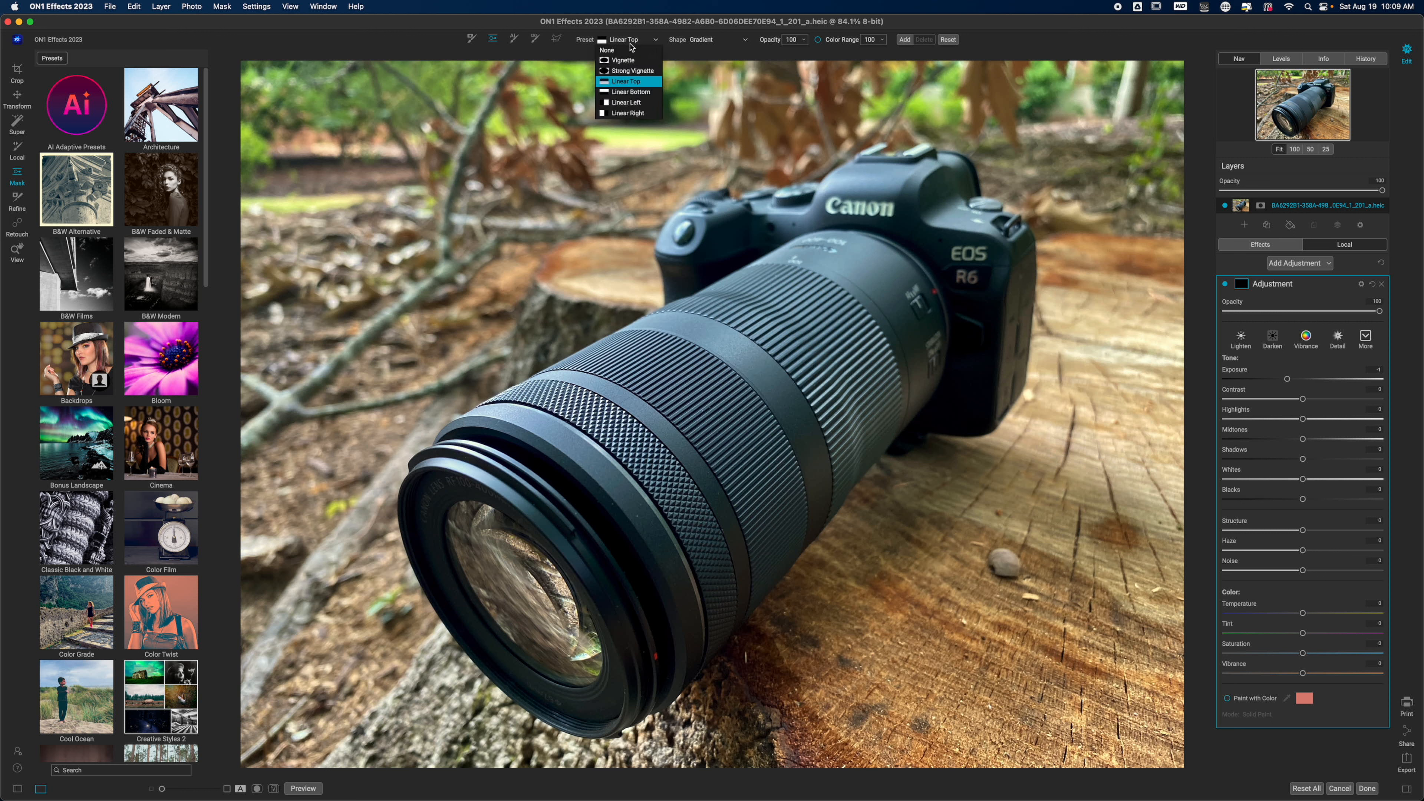
click(638, 62)
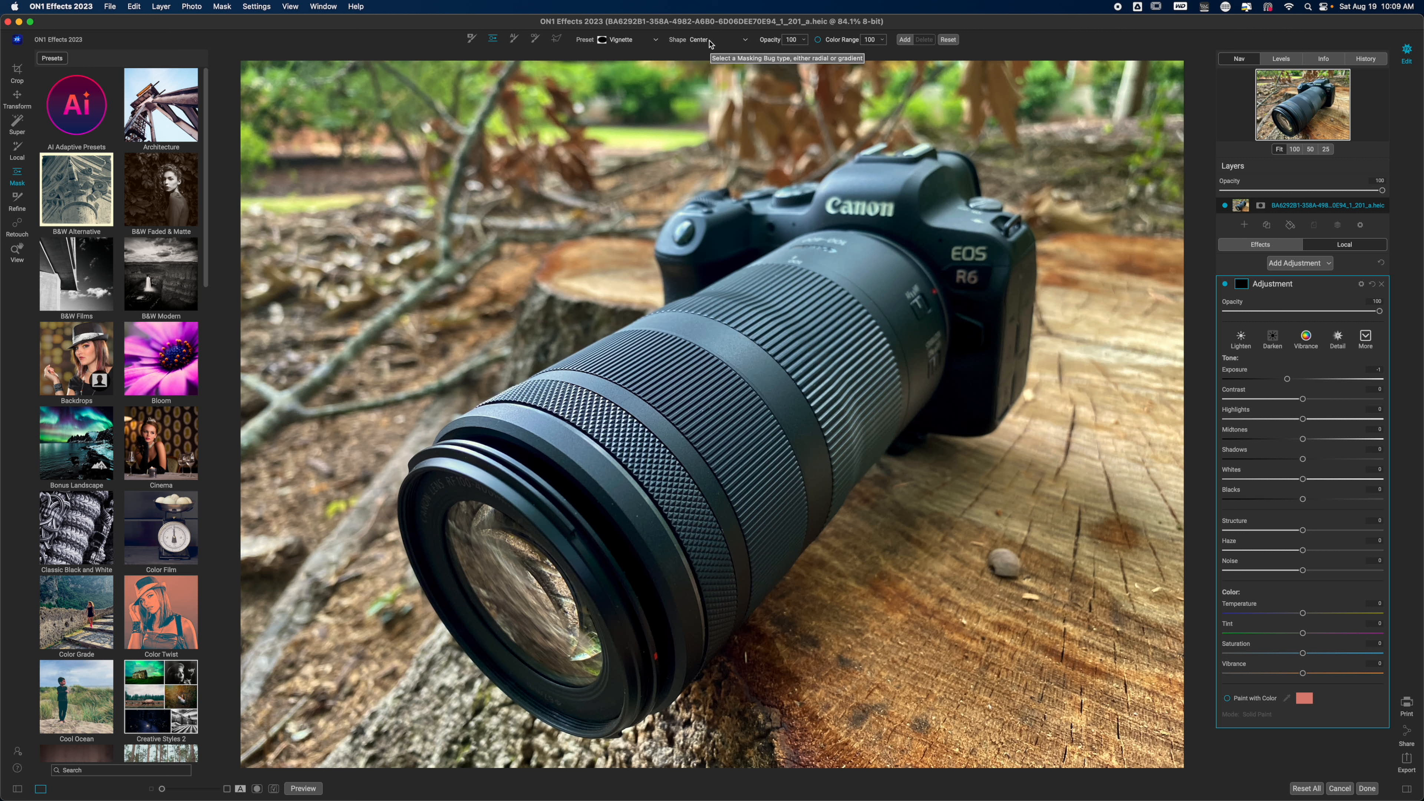
click(709, 41)
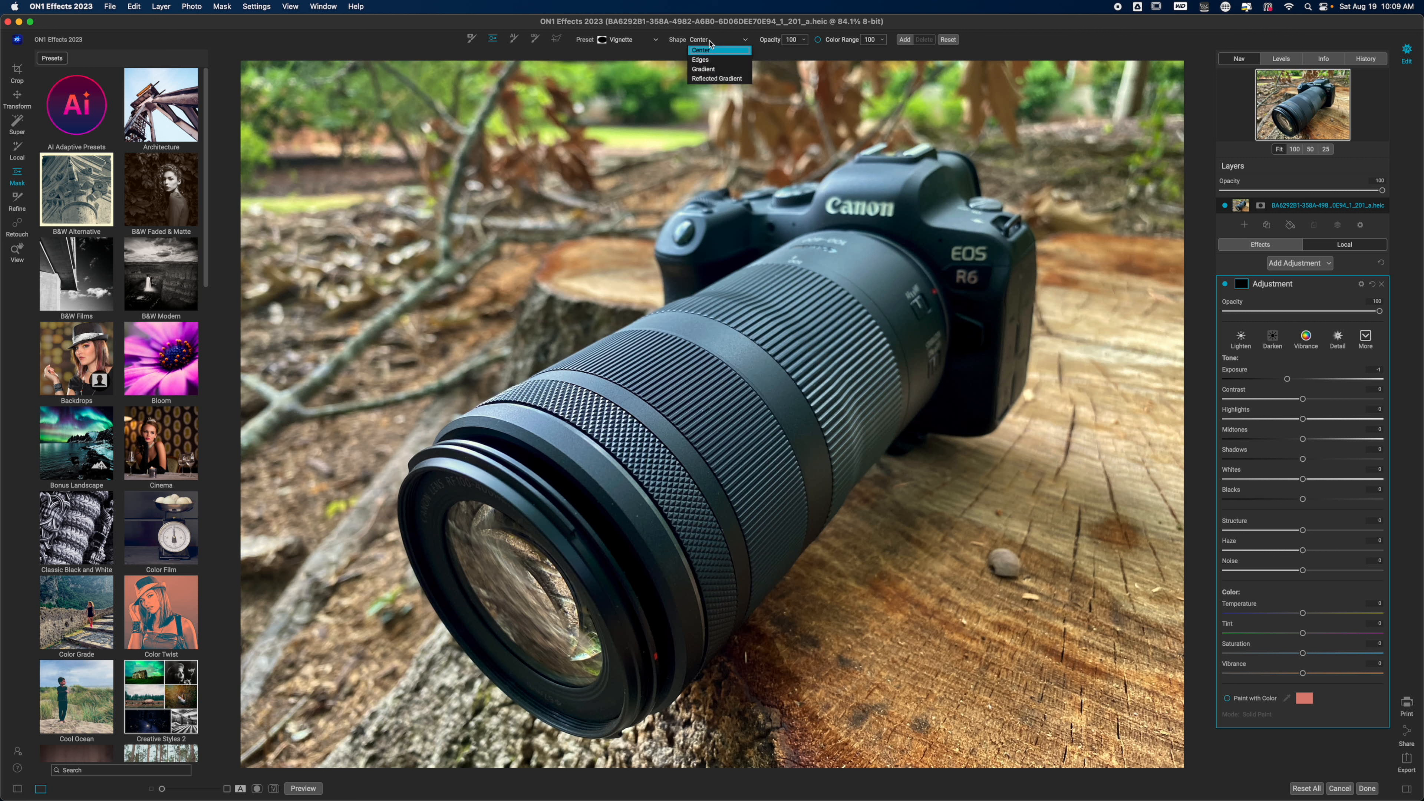
click(710, 61)
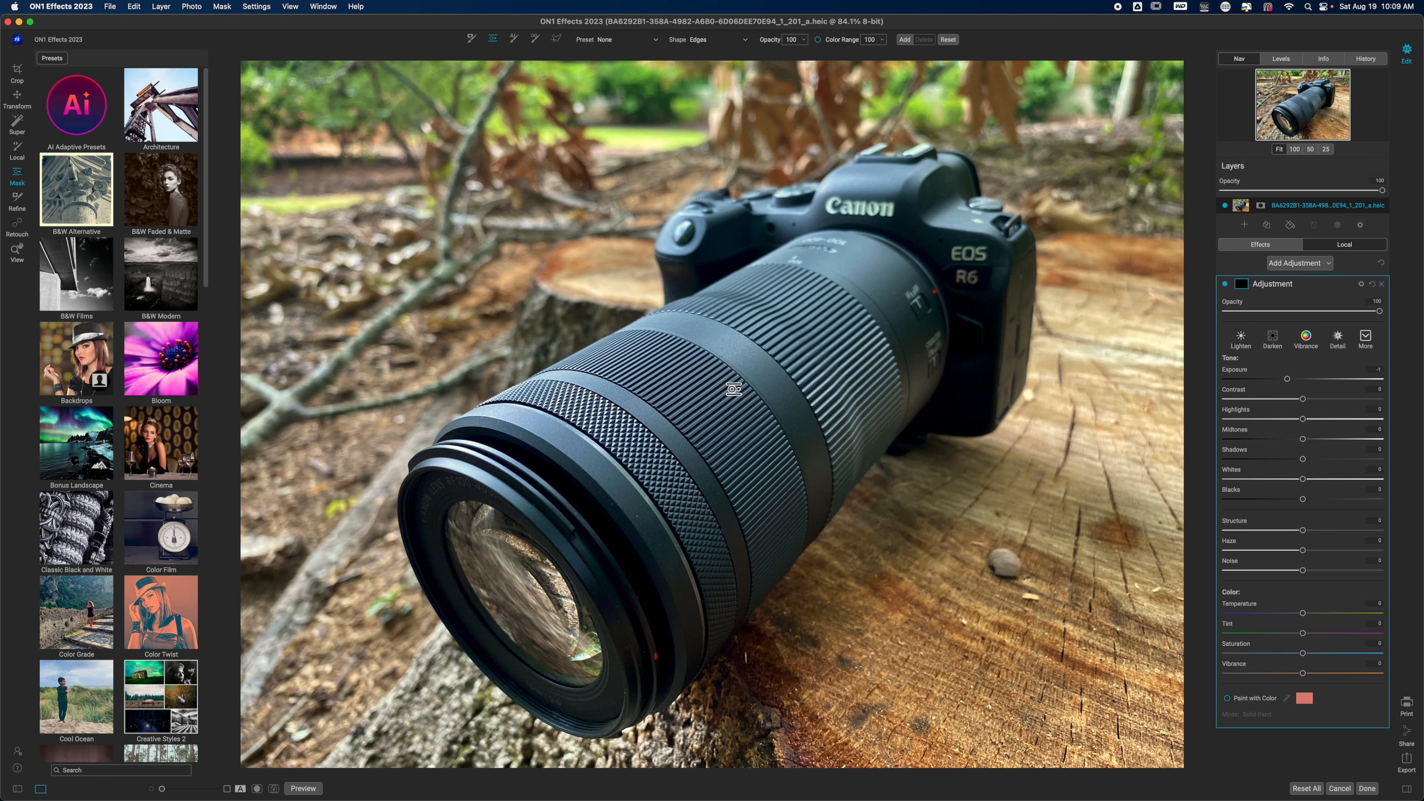
click(734, 389)
click(710, 40)
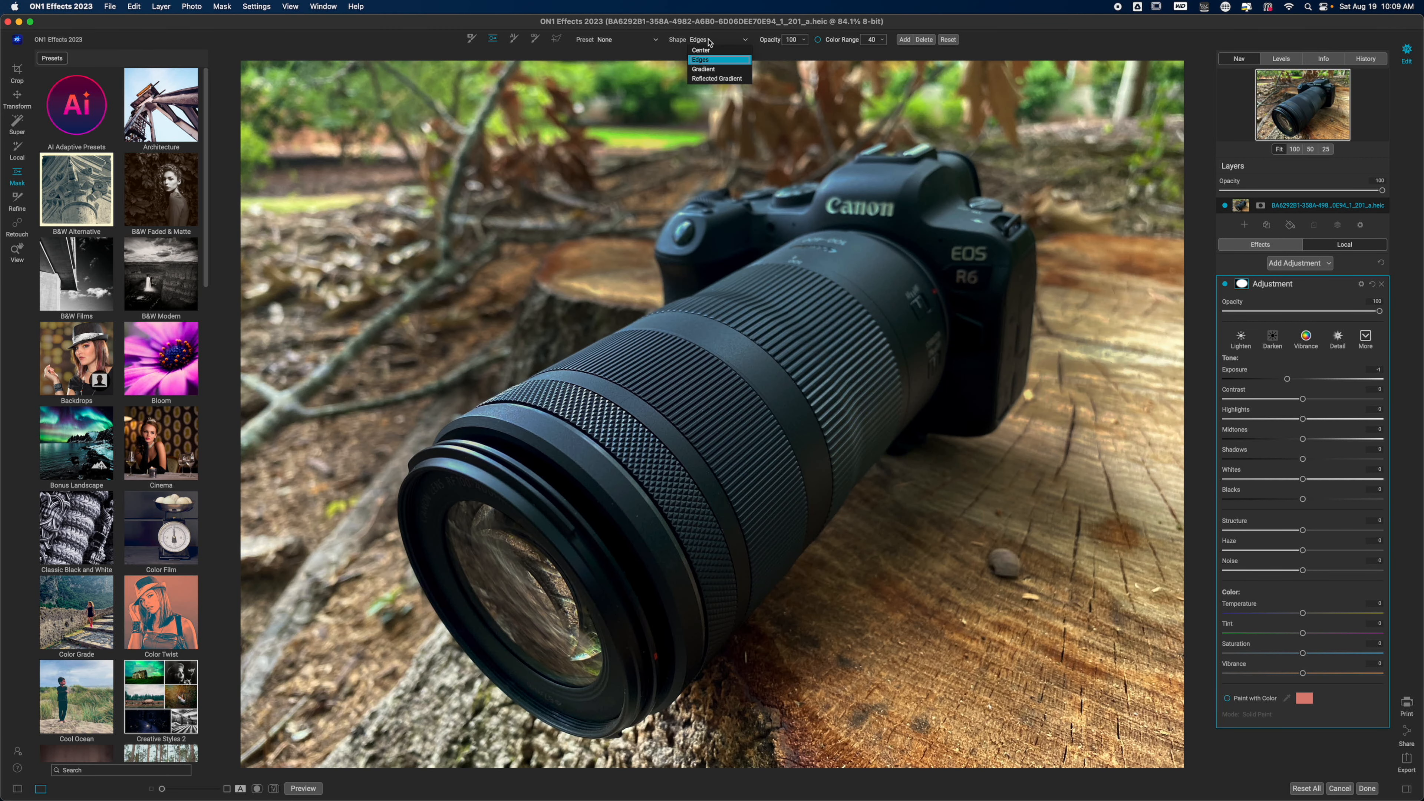
click(703, 50)
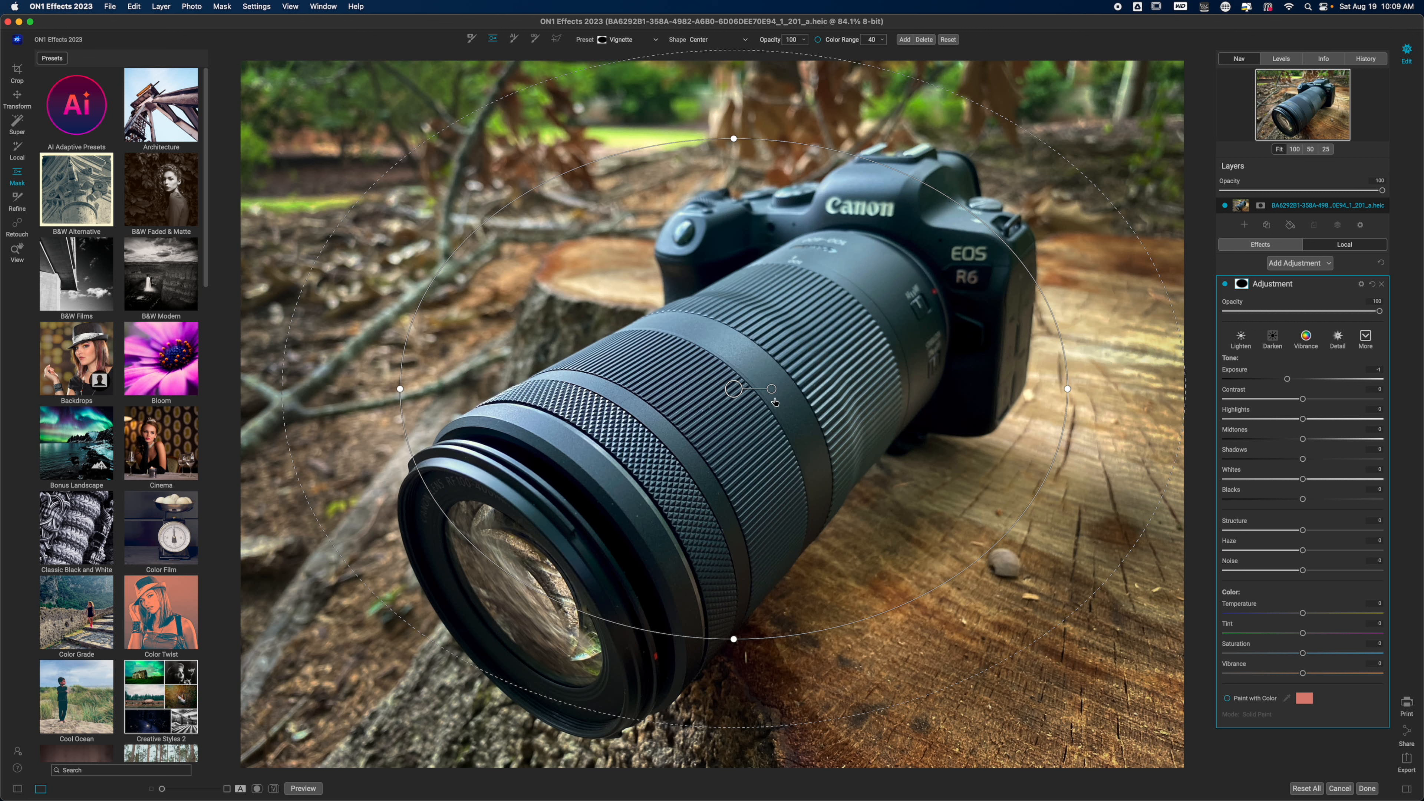
- Rotate, move and resize the masking bug to follow the camera and lens, widen its feather, and set Exposure to -1.1
drag(772, 392, 793, 344)
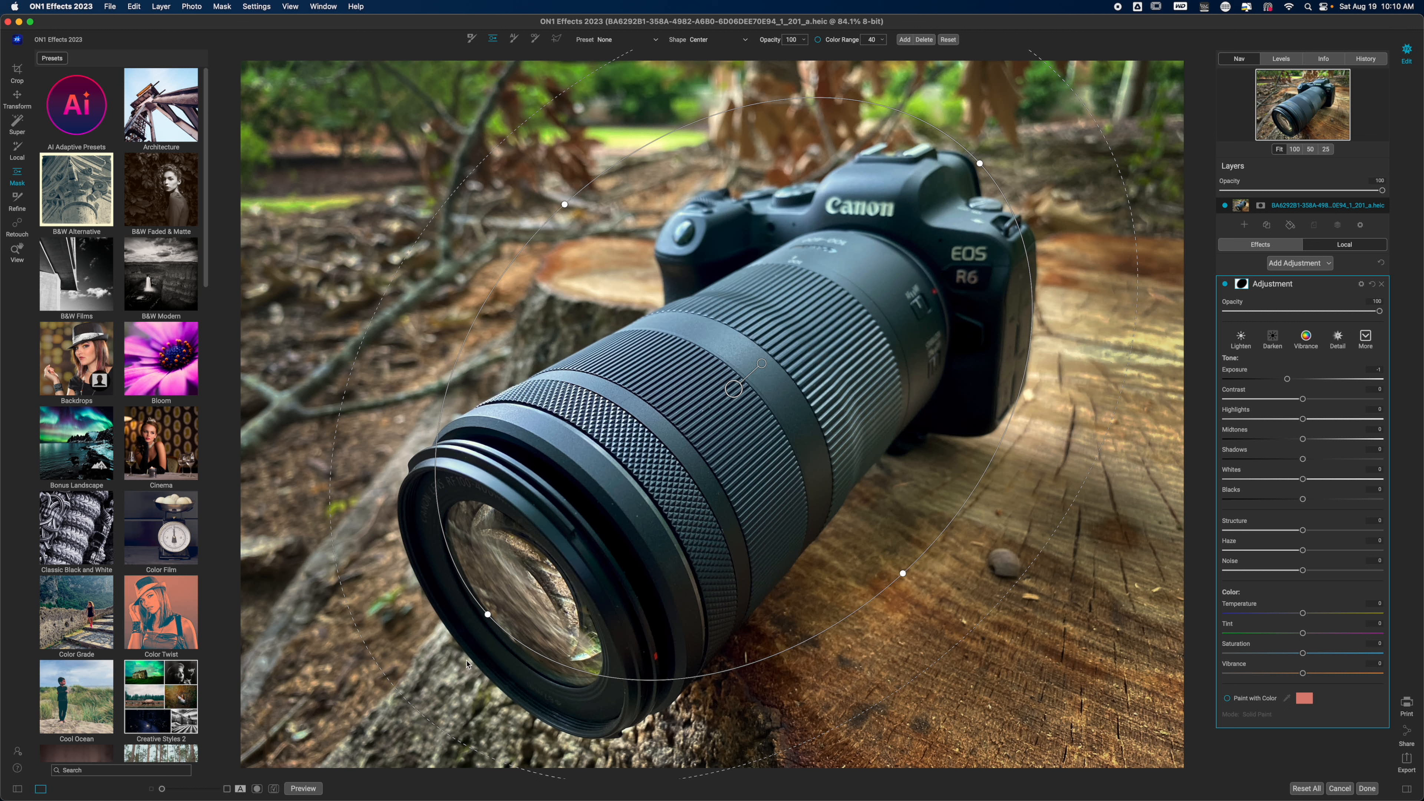
drag(487, 613, 462, 638)
drag(729, 402, 714, 444)
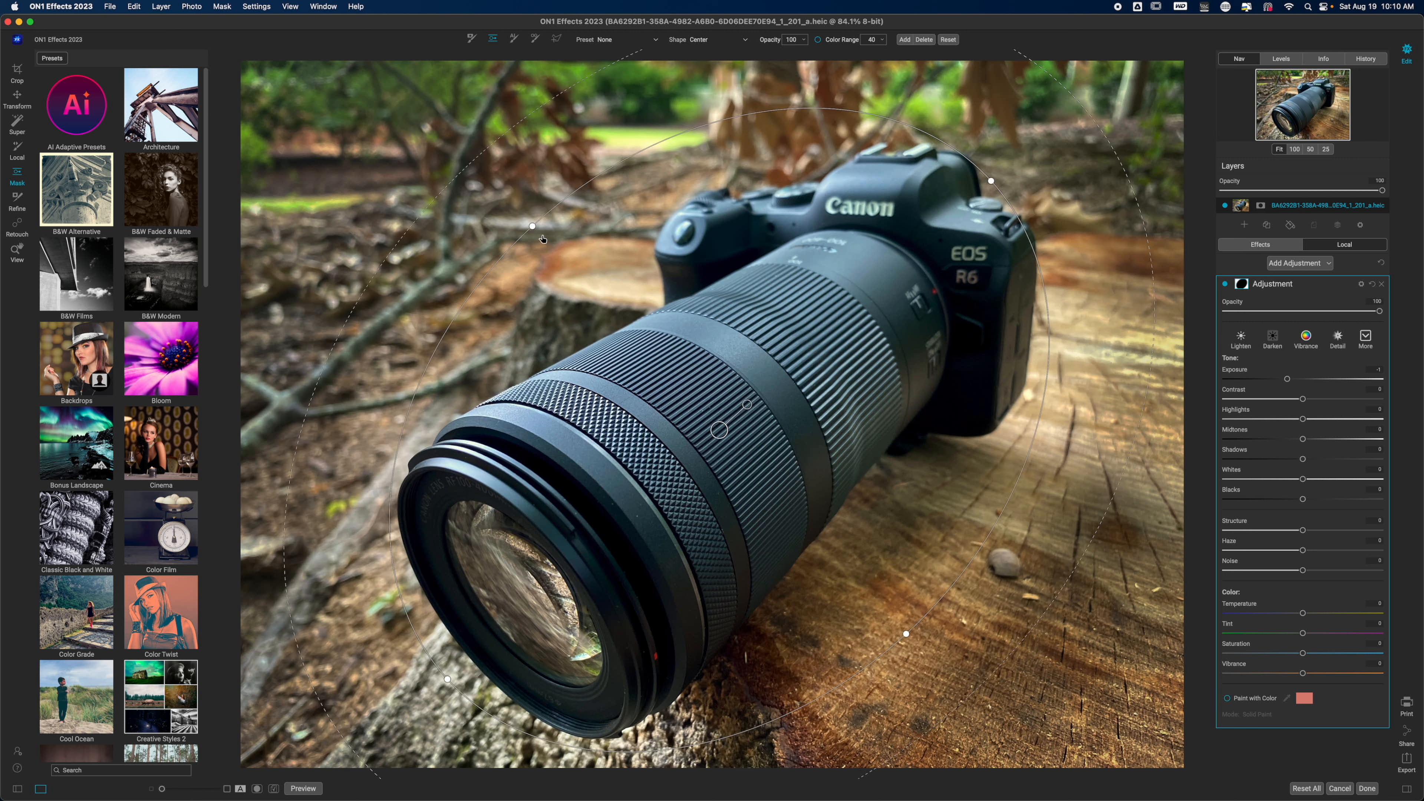
drag(534, 228, 614, 315)
drag(821, 545, 792, 510)
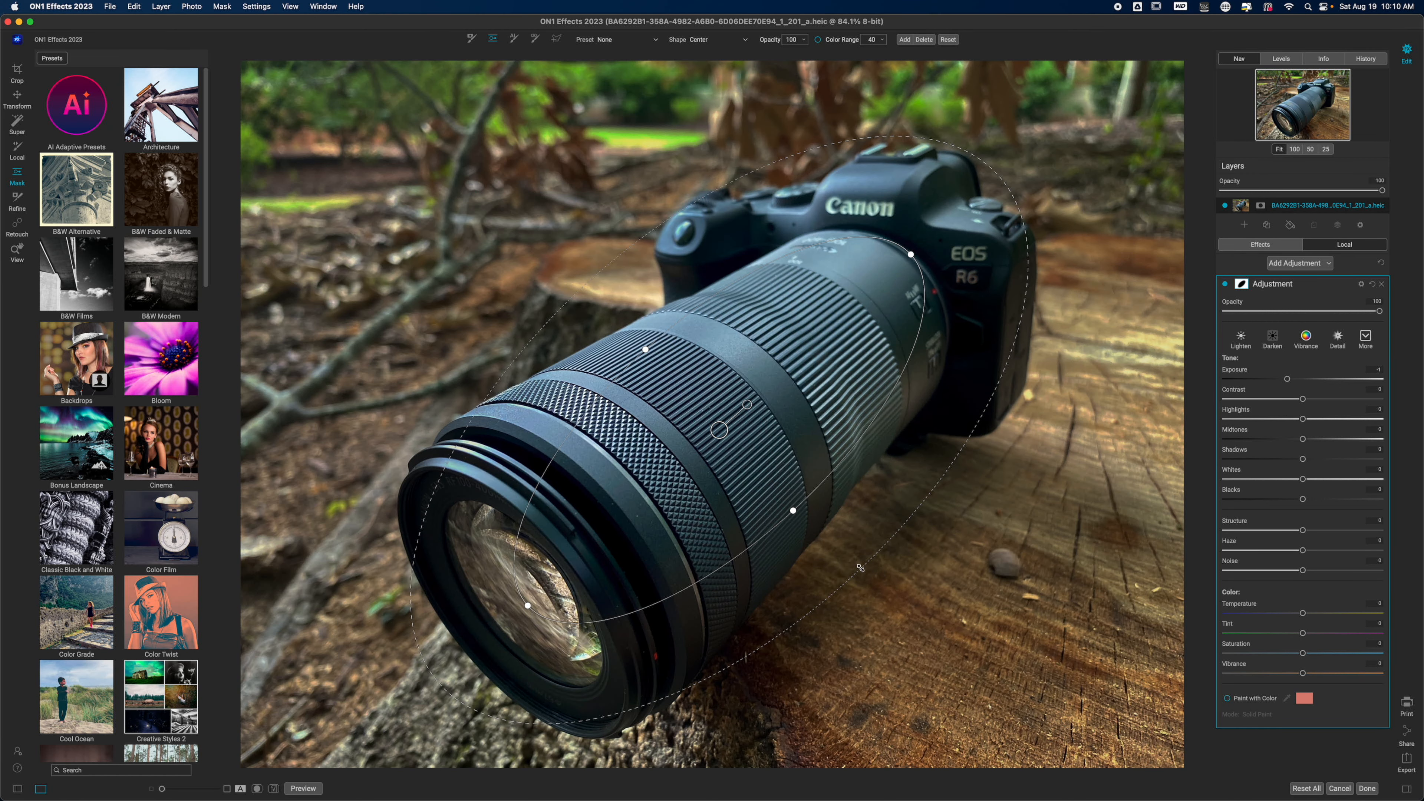
drag(860, 568, 942, 609)
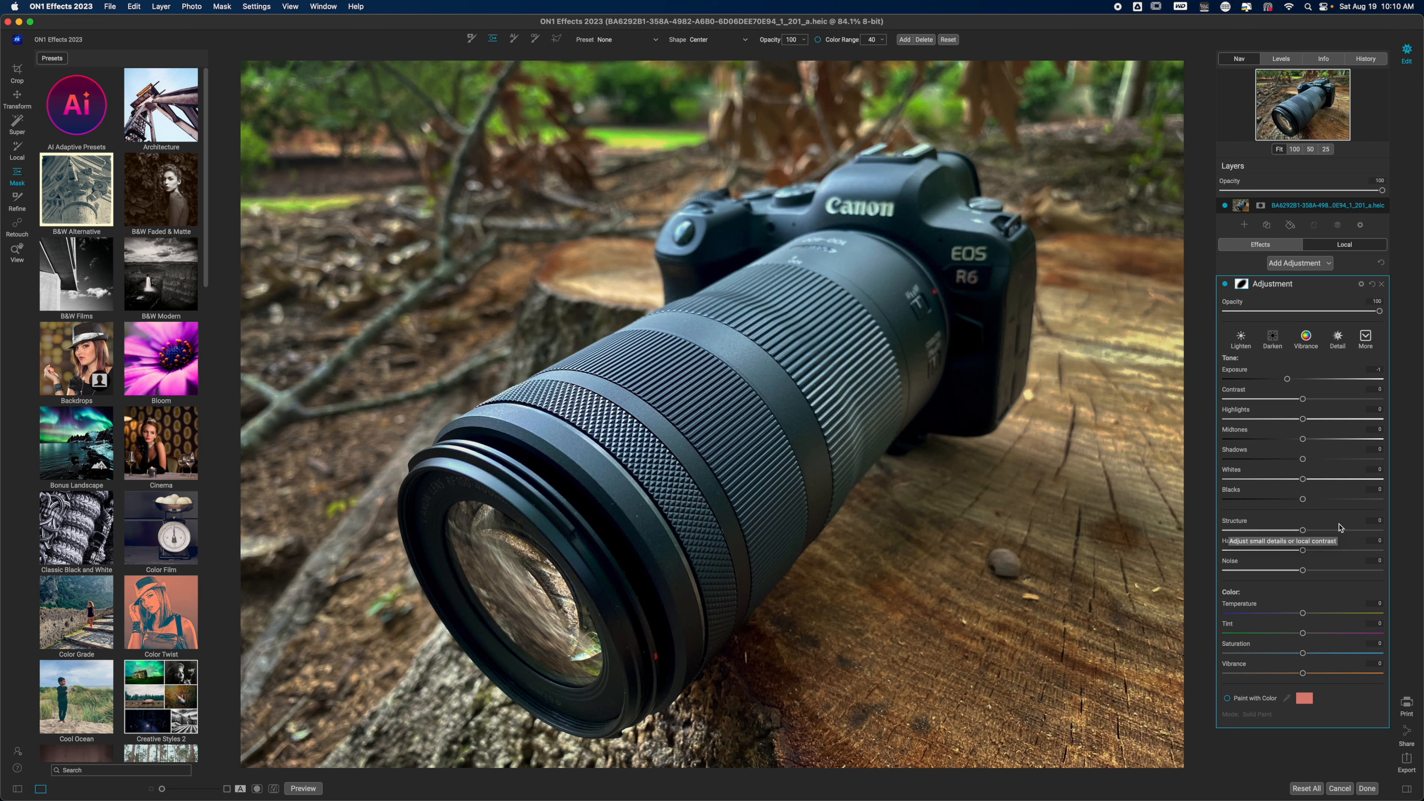
drag(1288, 380, 1286, 382)
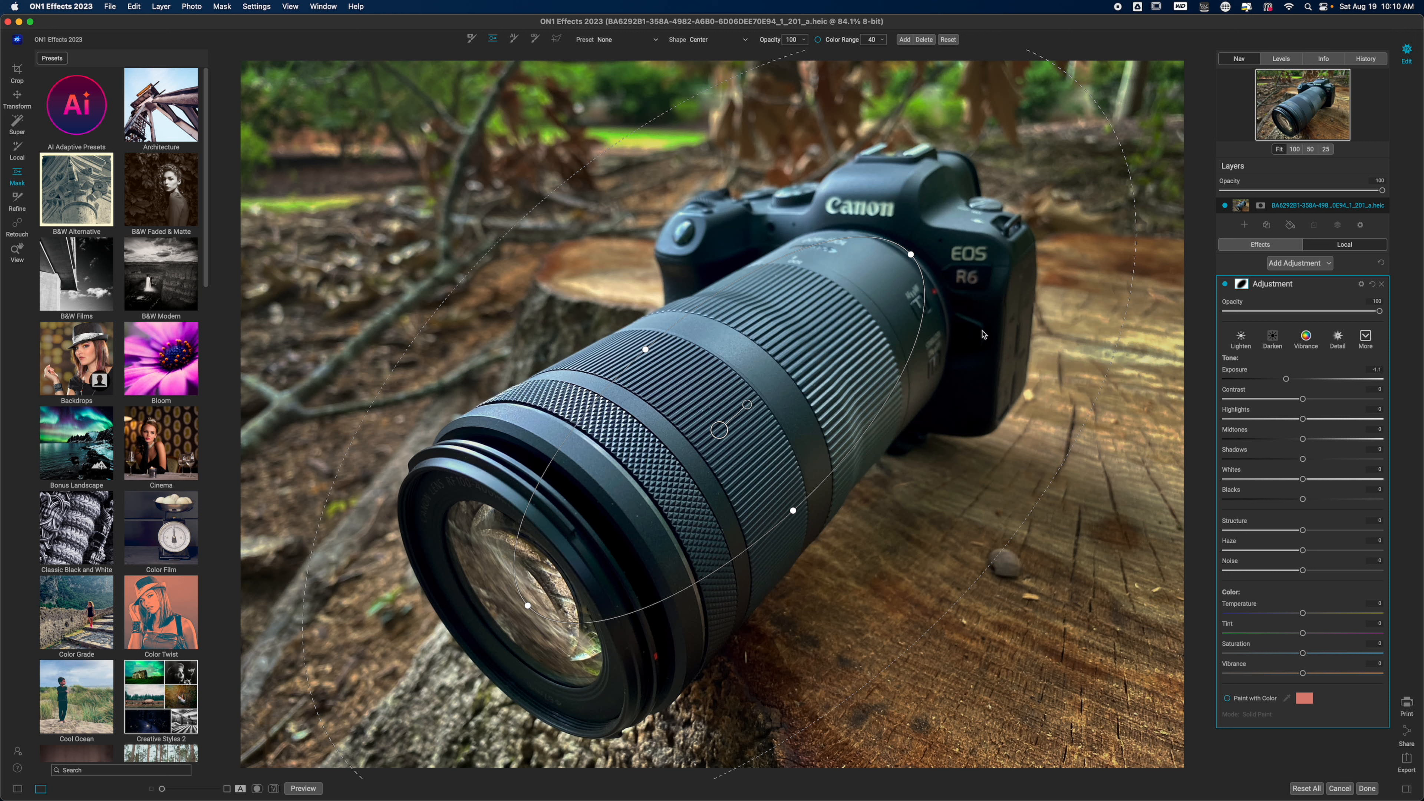
- Add a second local adjustment, reset its Exposure to 0, and lower its Saturation about halfway
click(1284, 268)
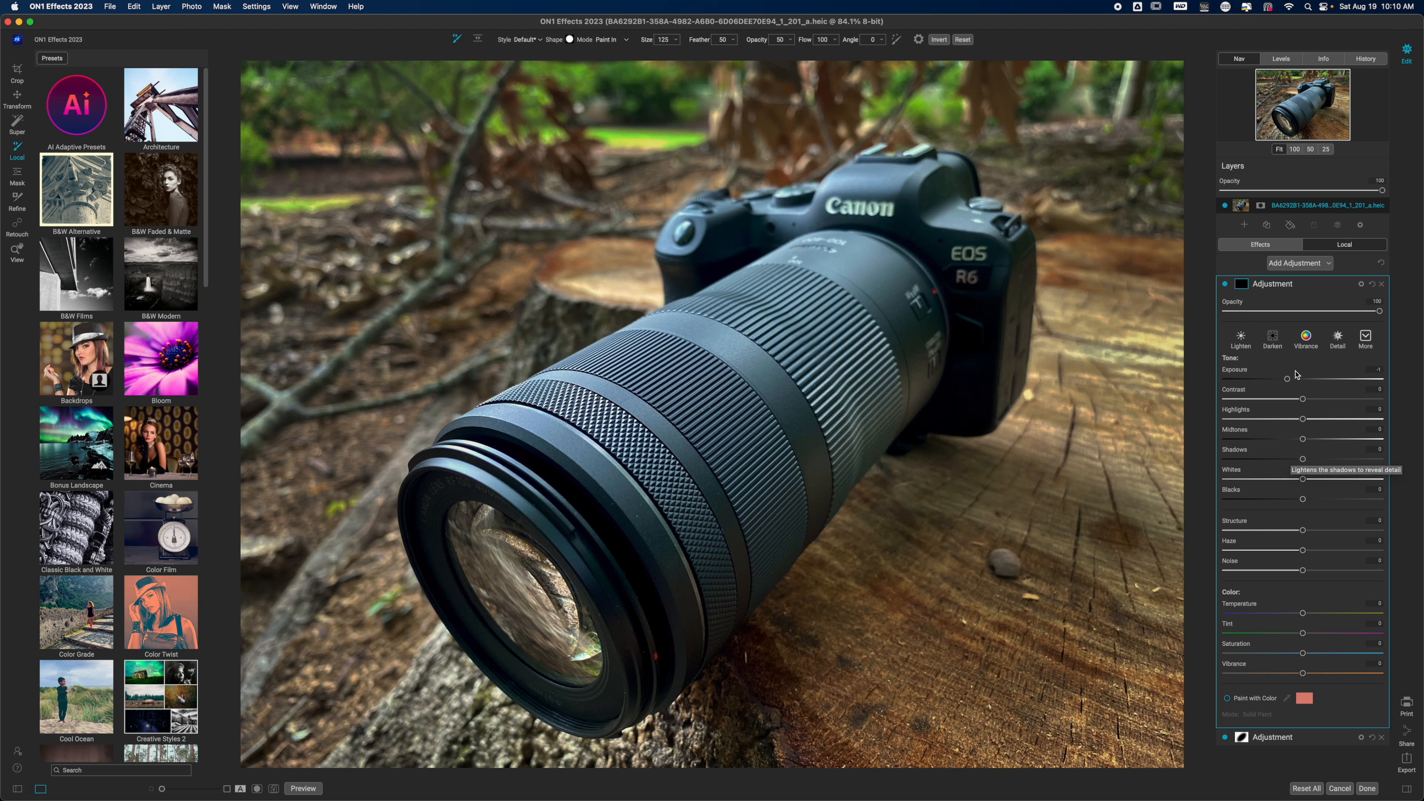
double_click(1226, 375)
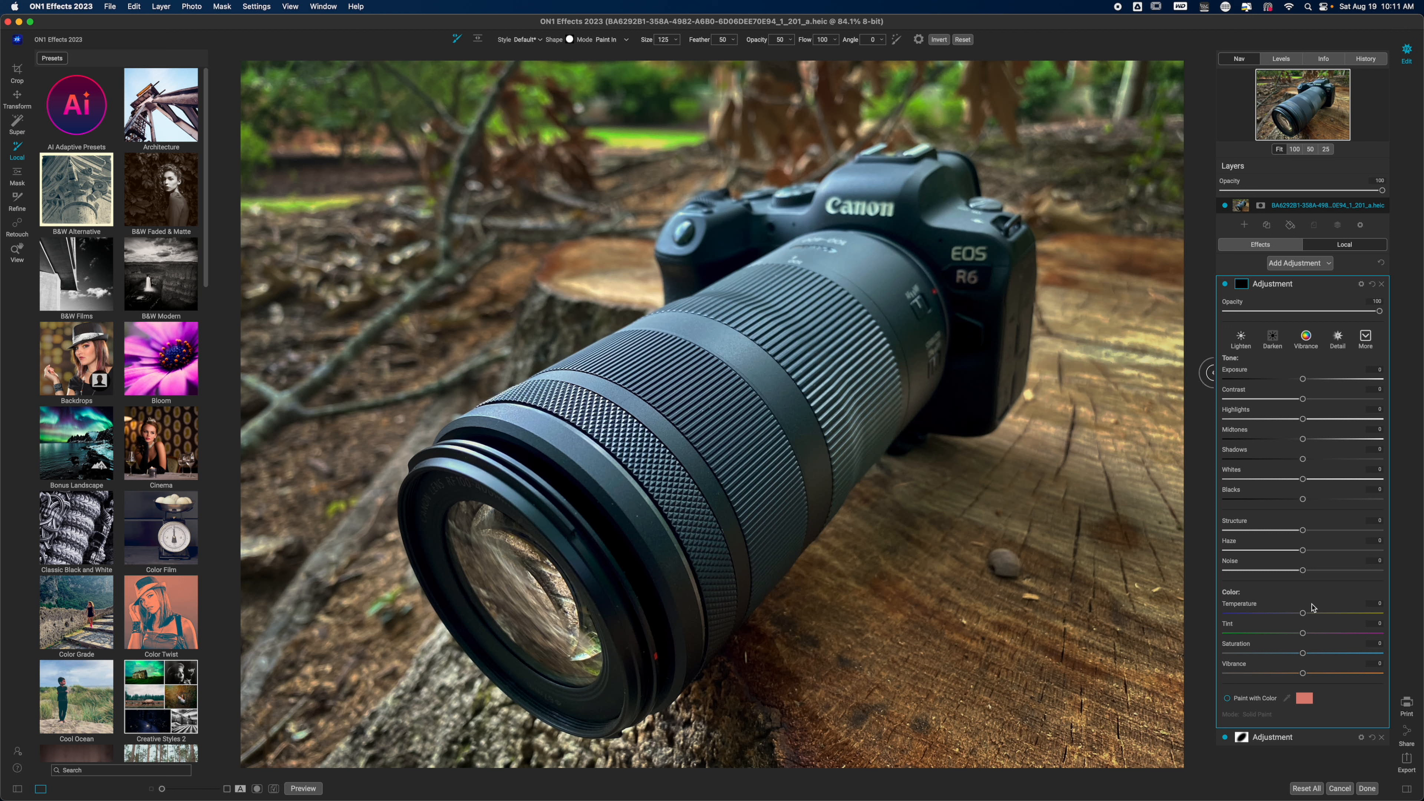
drag(1303, 655, 1292, 657)
drag(1293, 655, 1261, 656)
- Compare the photo with and without the desaturating adjustment, including a close view of the camera at 200%
click(1225, 285)
click(1225, 284)
click(1225, 284)
click(1225, 285)
click(1226, 285)
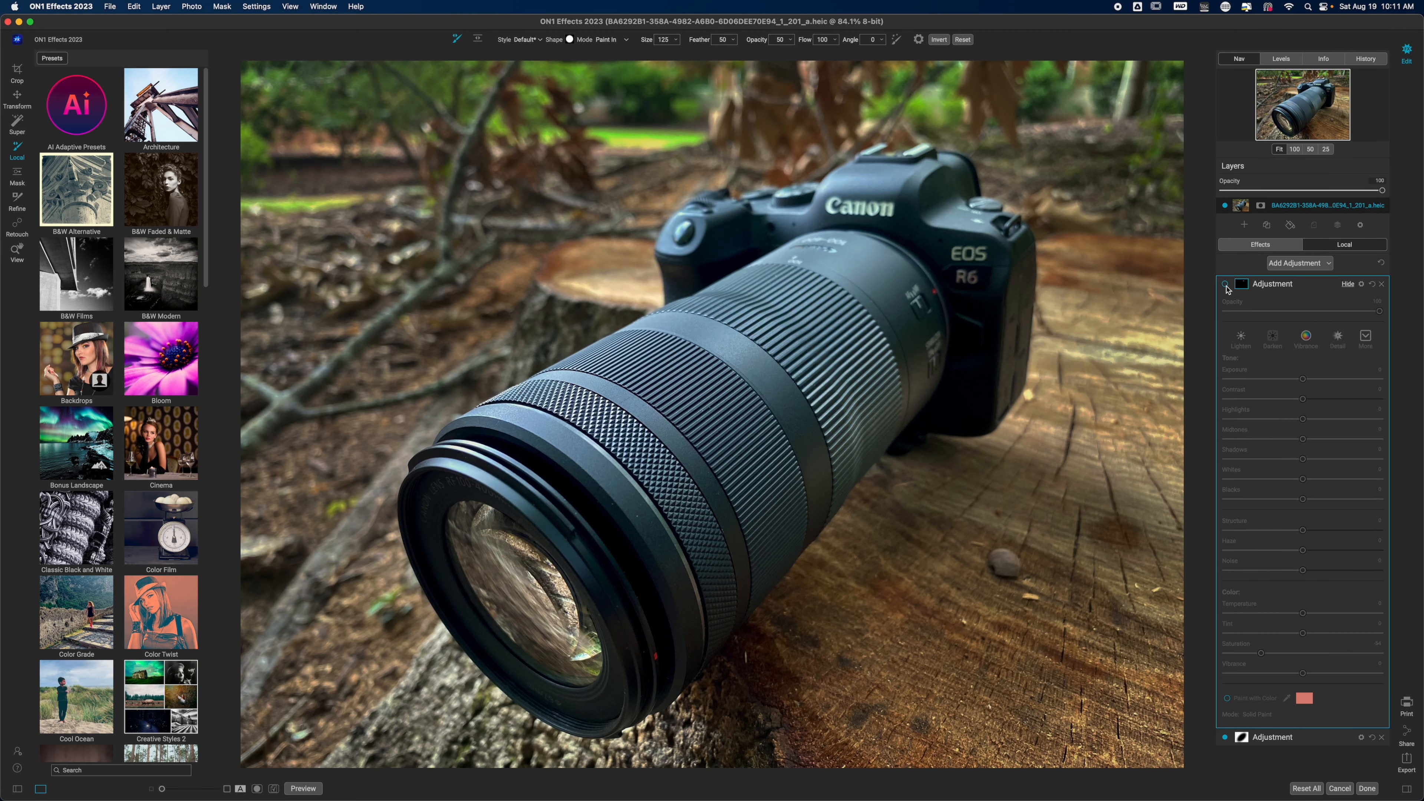
key(z)
click(872, 208)
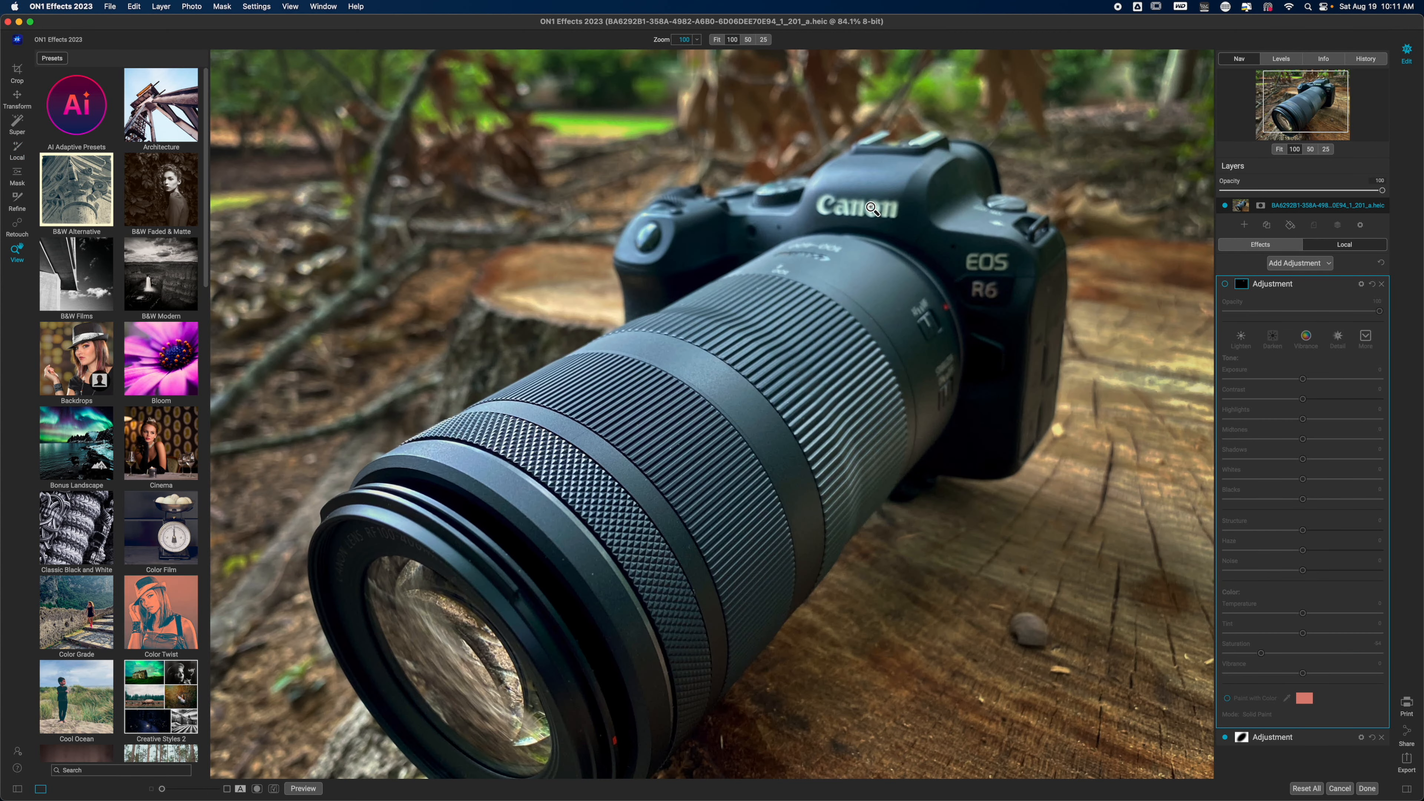
click(698, 40)
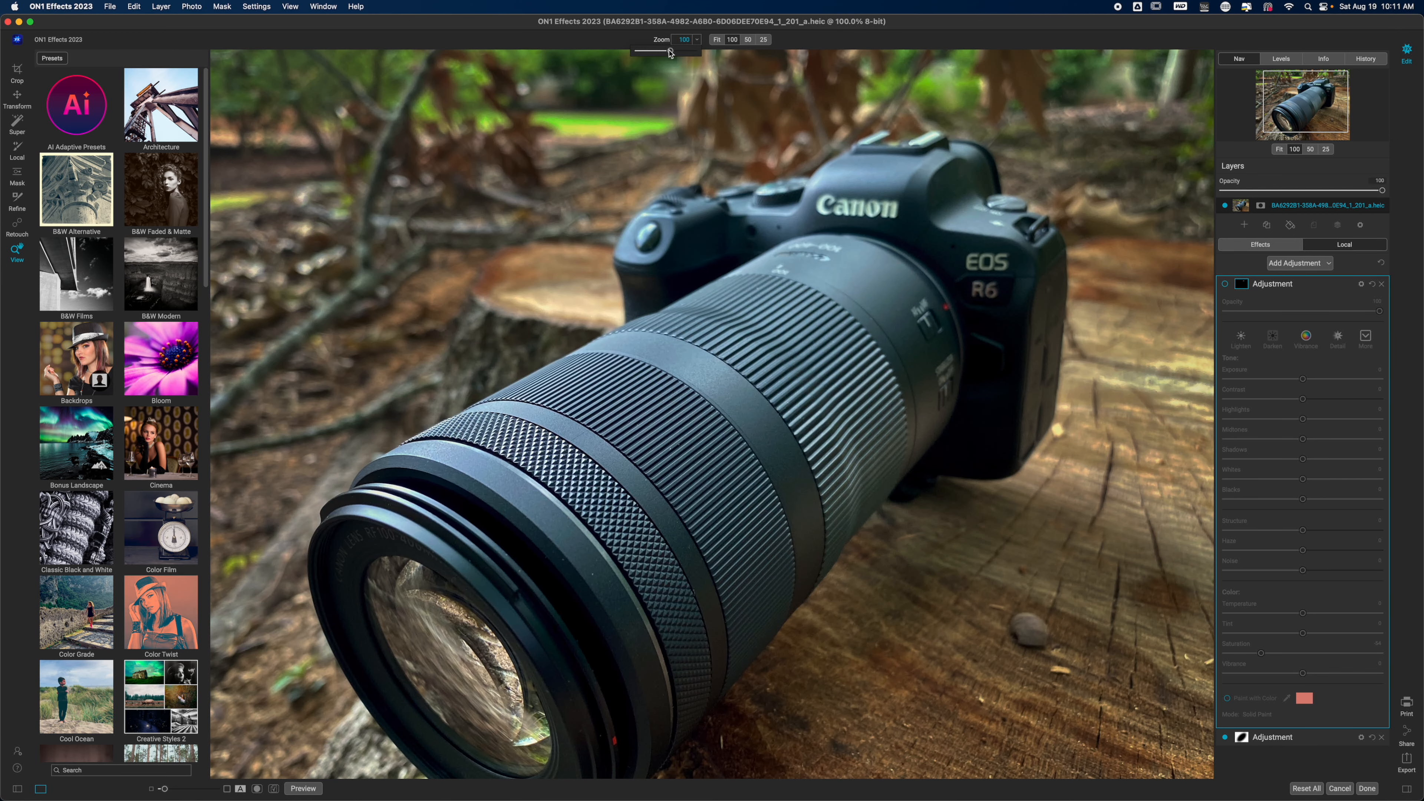
click(668, 56)
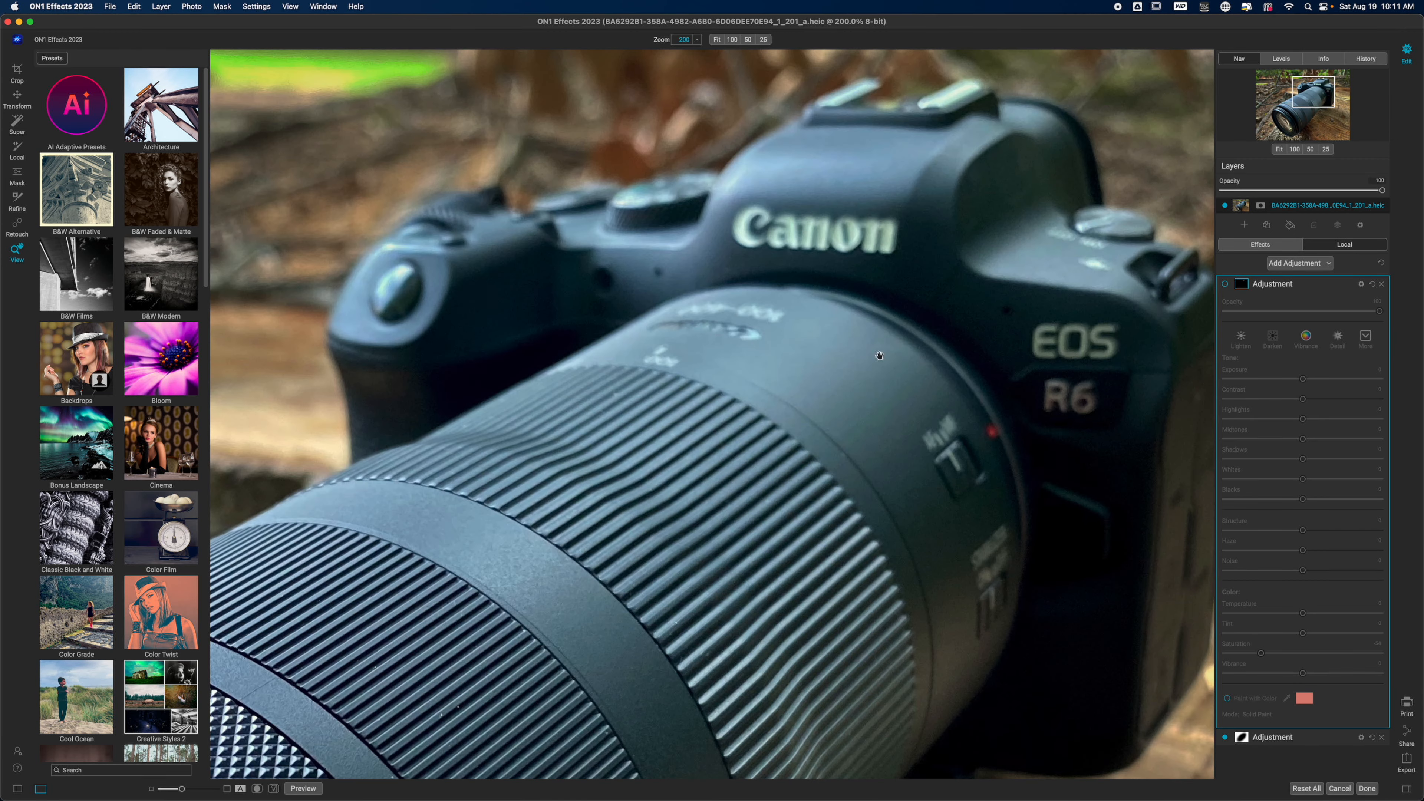
click(1225, 284)
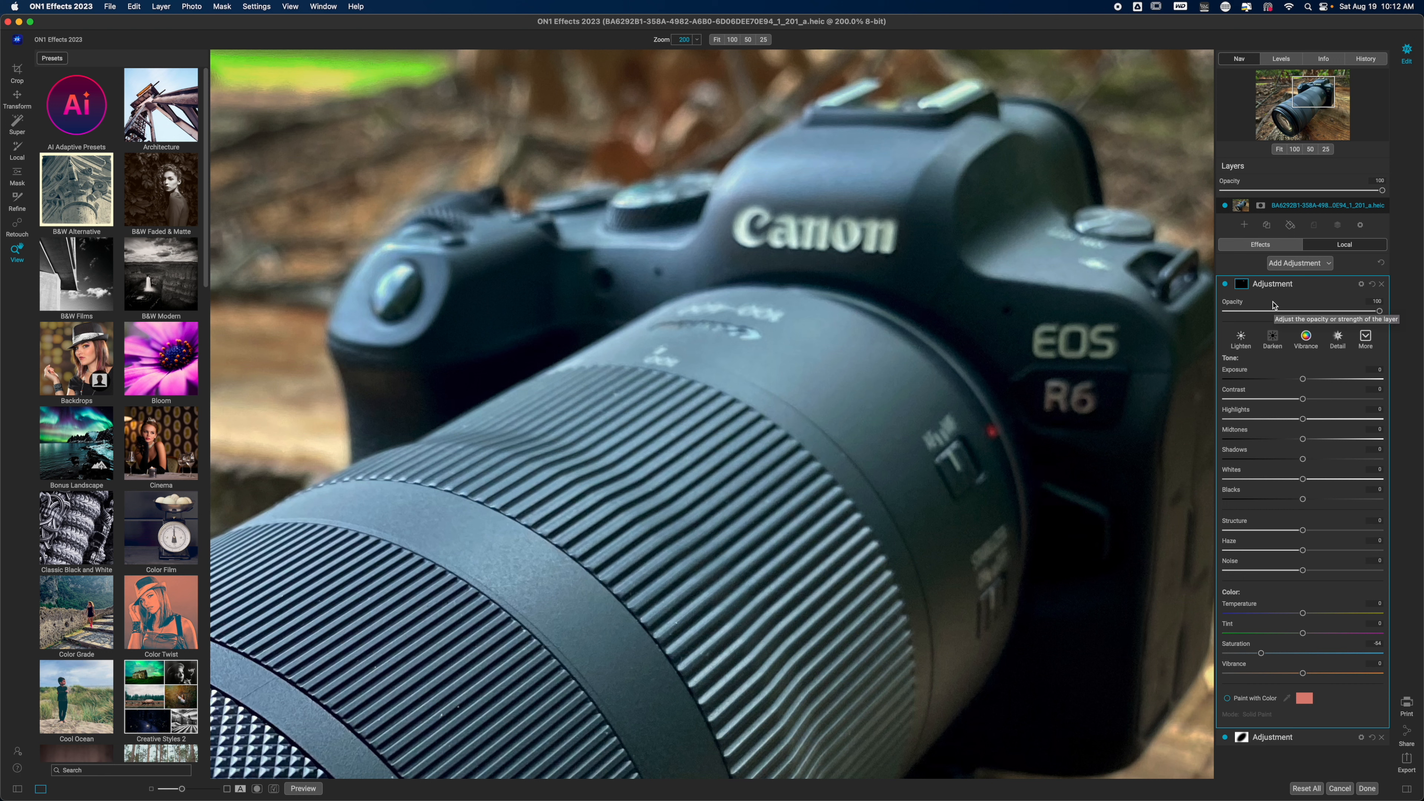
- In the second adjustment's blending options, protect the Shadows at about 59, and raise its Whites to about 24
click(1361, 284)
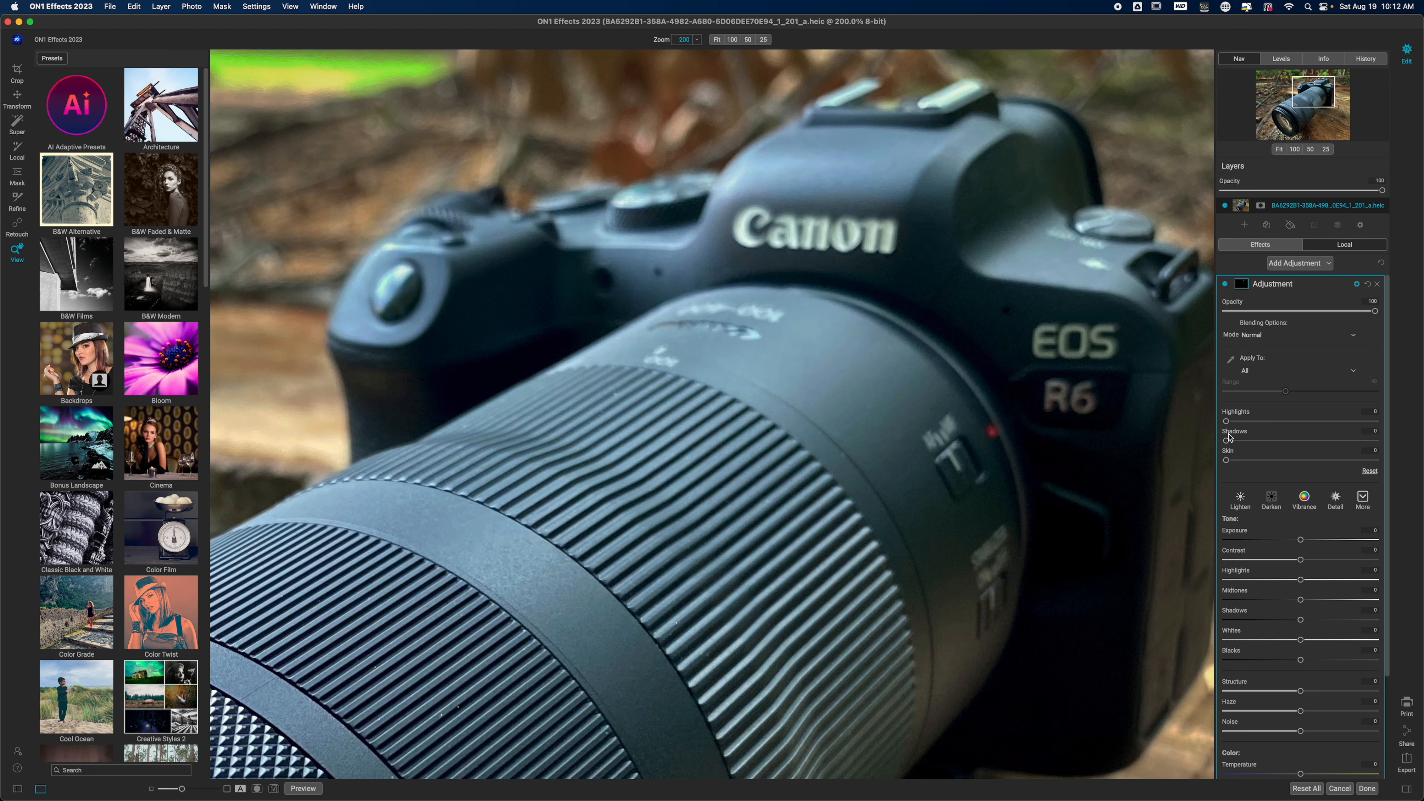
drag(1227, 443, 1297, 448)
mouse_move(1299, 443)
mouse_down()
mouse_move(1379, 449)
mouse_move(1301, 447)
mouse_move(1317, 443)
mouse_up()
drag(1302, 645, 1321, 642)
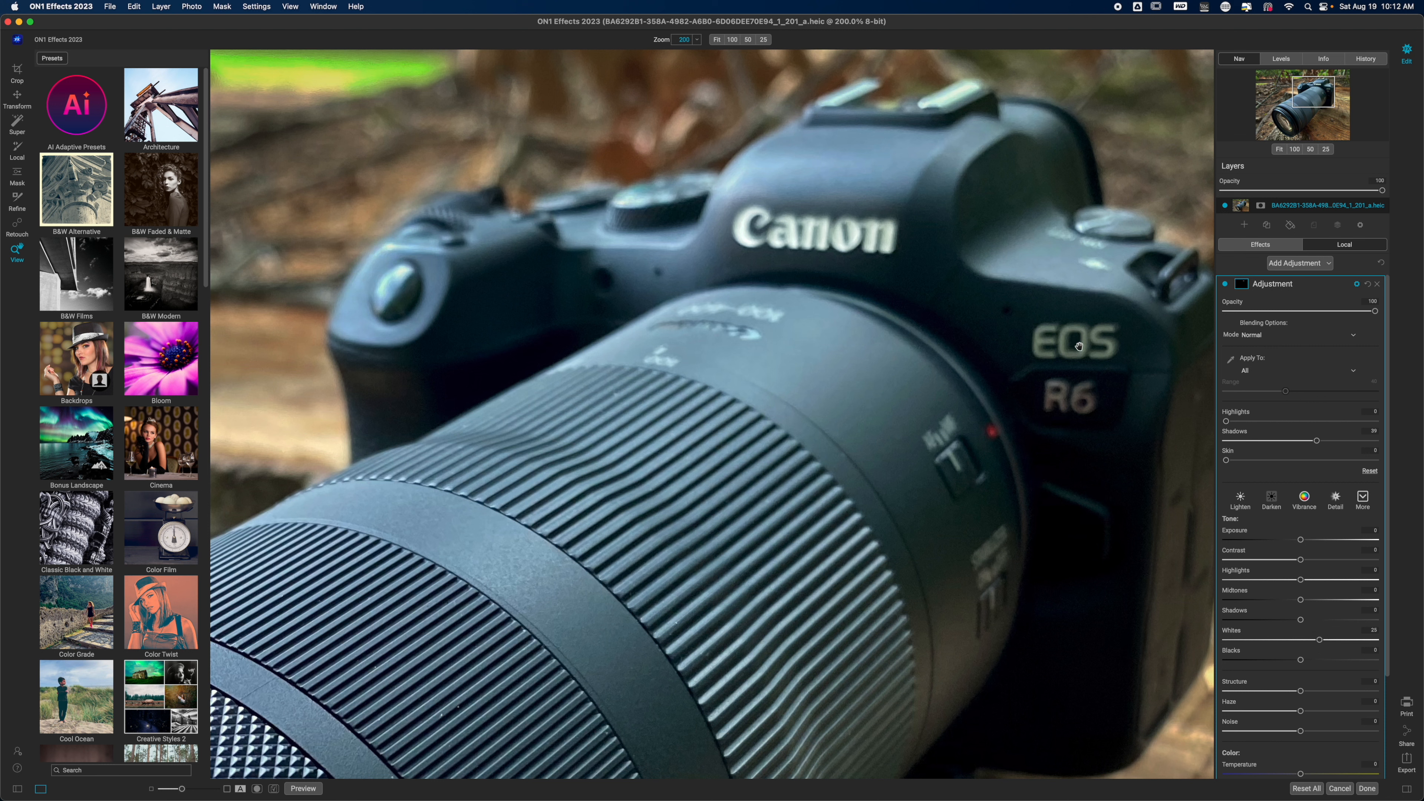
- Activate the masking brush in Paint In mode and reduce its size to 80 for the camera lettering
key(b)
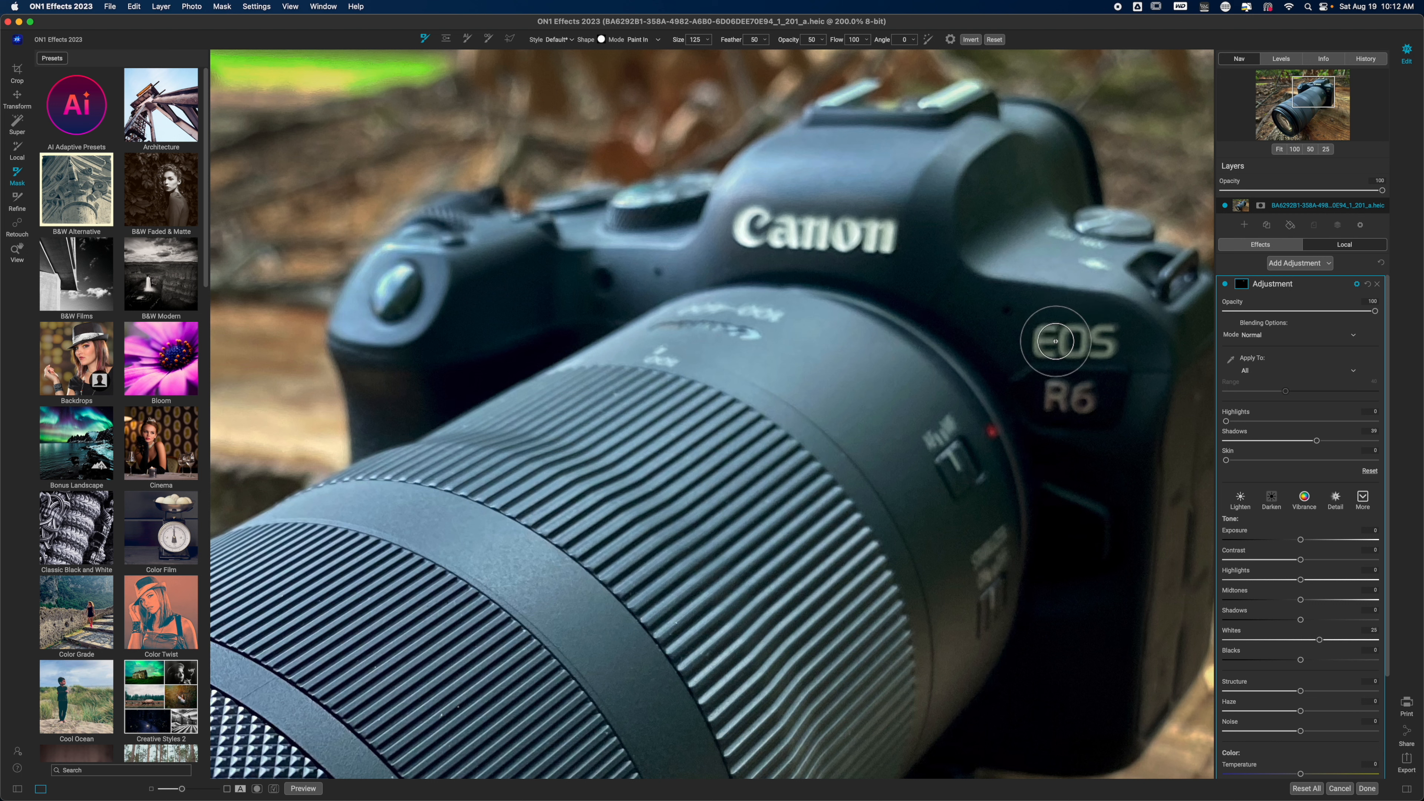
key(bracketleft)
key(bracketleft)
key(bracketleft)
key(bracketleft)
key(bracketleft)
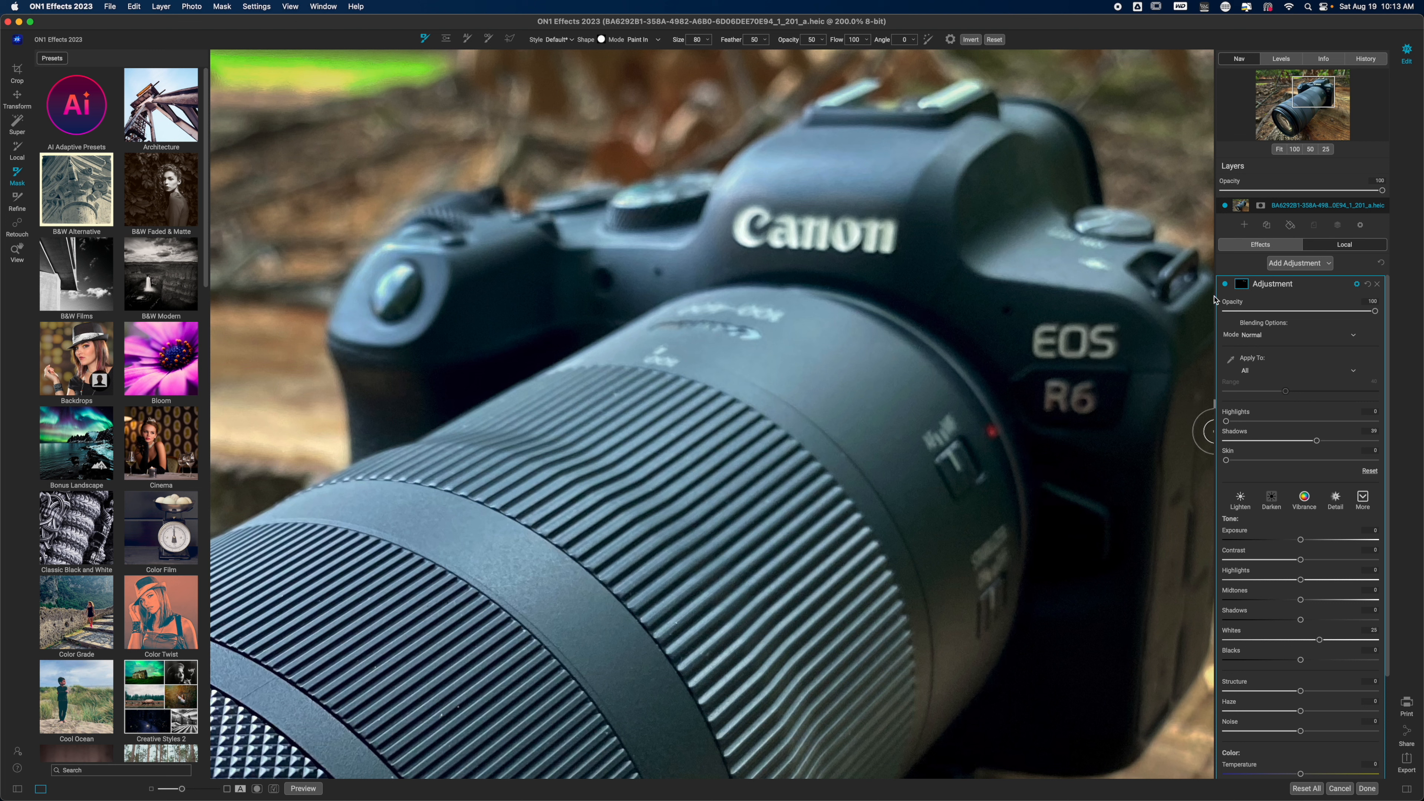
- Compare the camera lettering with and without the second adjustment, and fit the whole photo in the view
click(1225, 284)
click(1225, 285)
key(z)
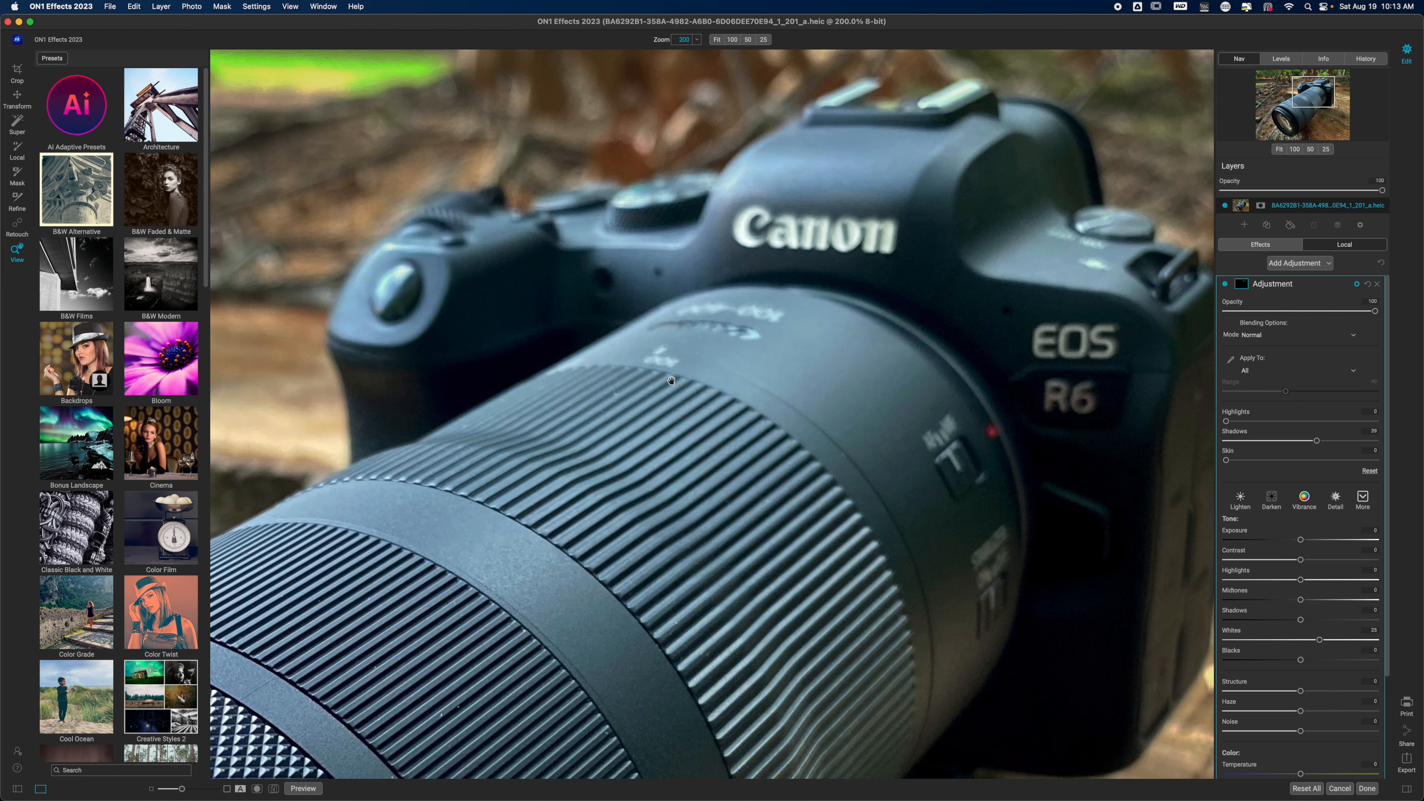
click(717, 39)
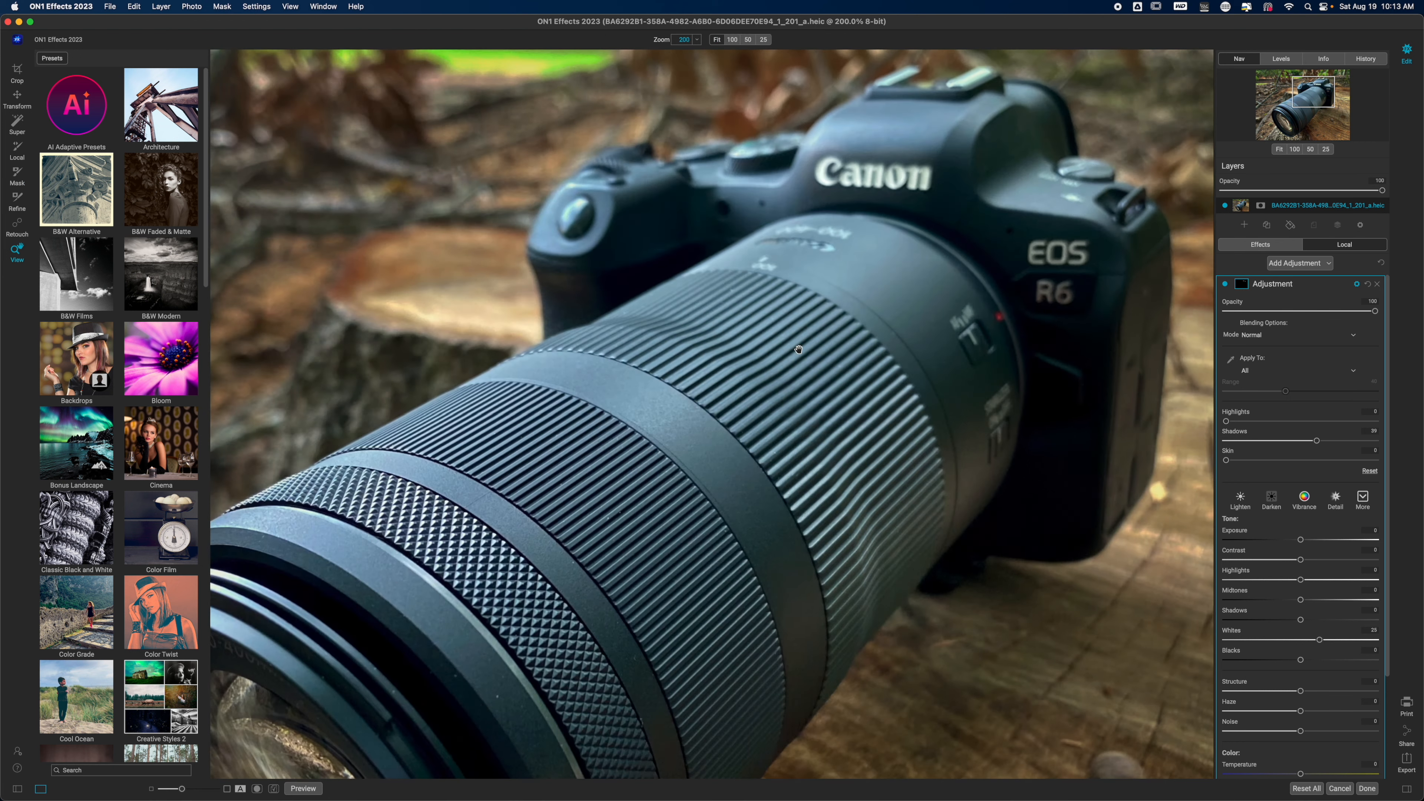
- Collapse the second adjustment and compare the whole photo with its unedited original
click(1299, 285)
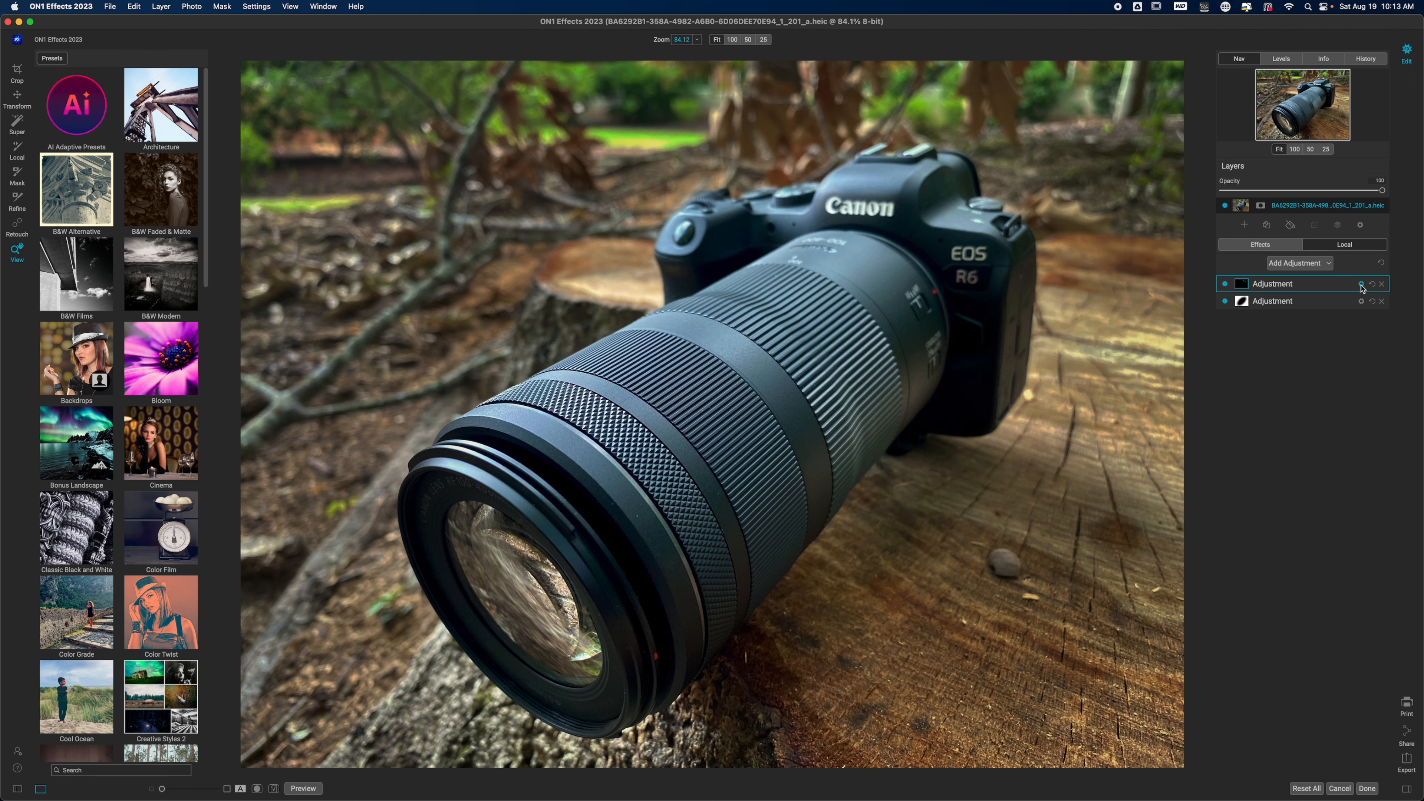
click(1290, 285)
click(1257, 287)
key(backslash)
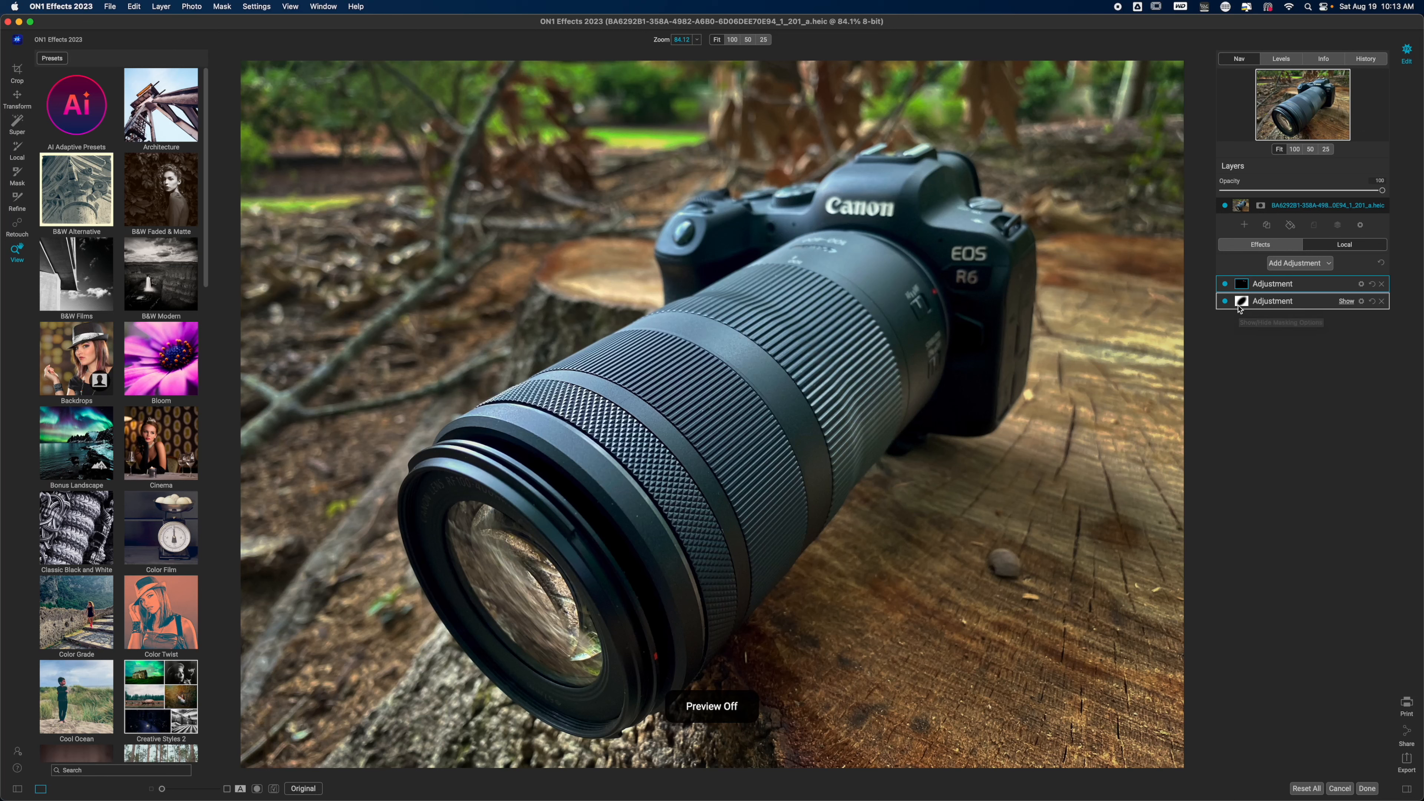
key(backslash)
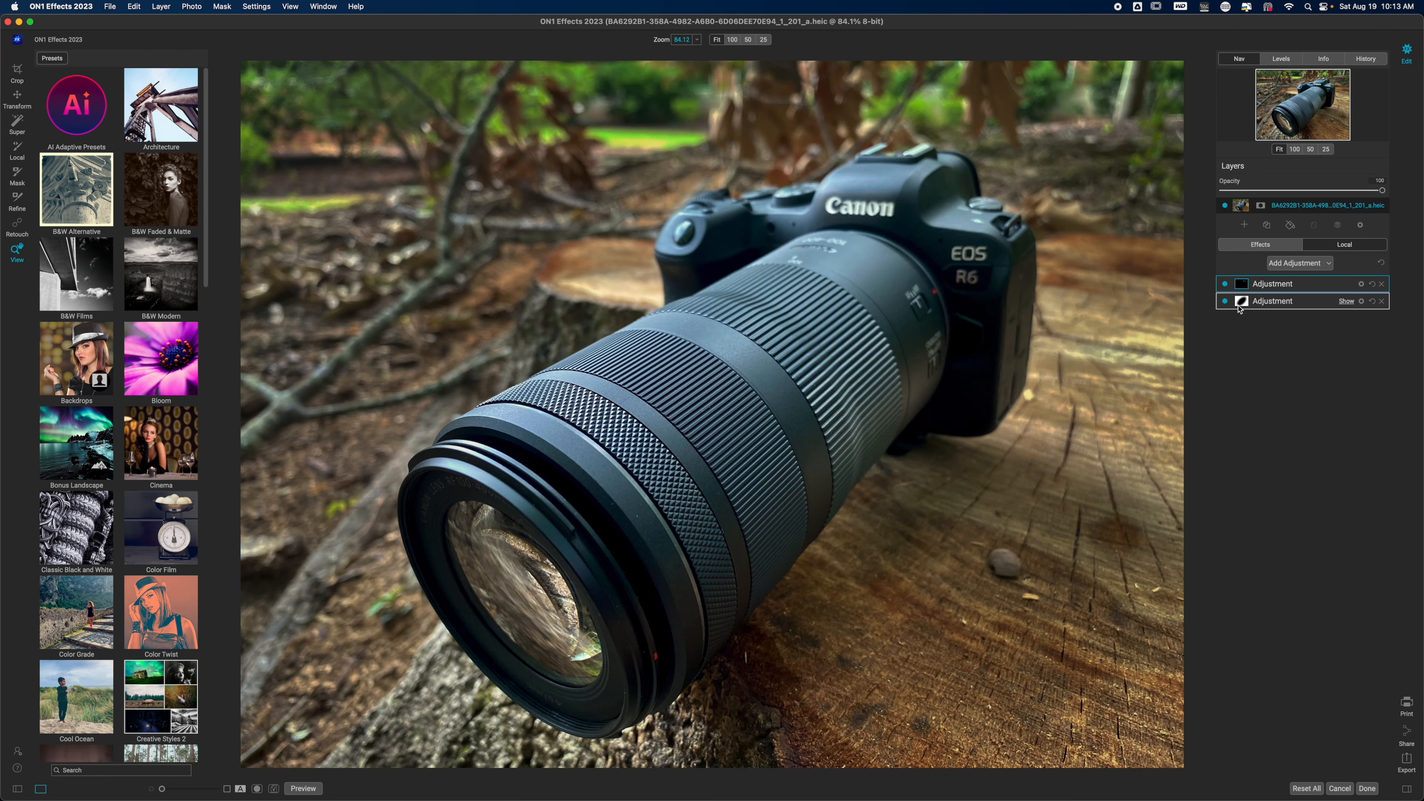
key(backslash)
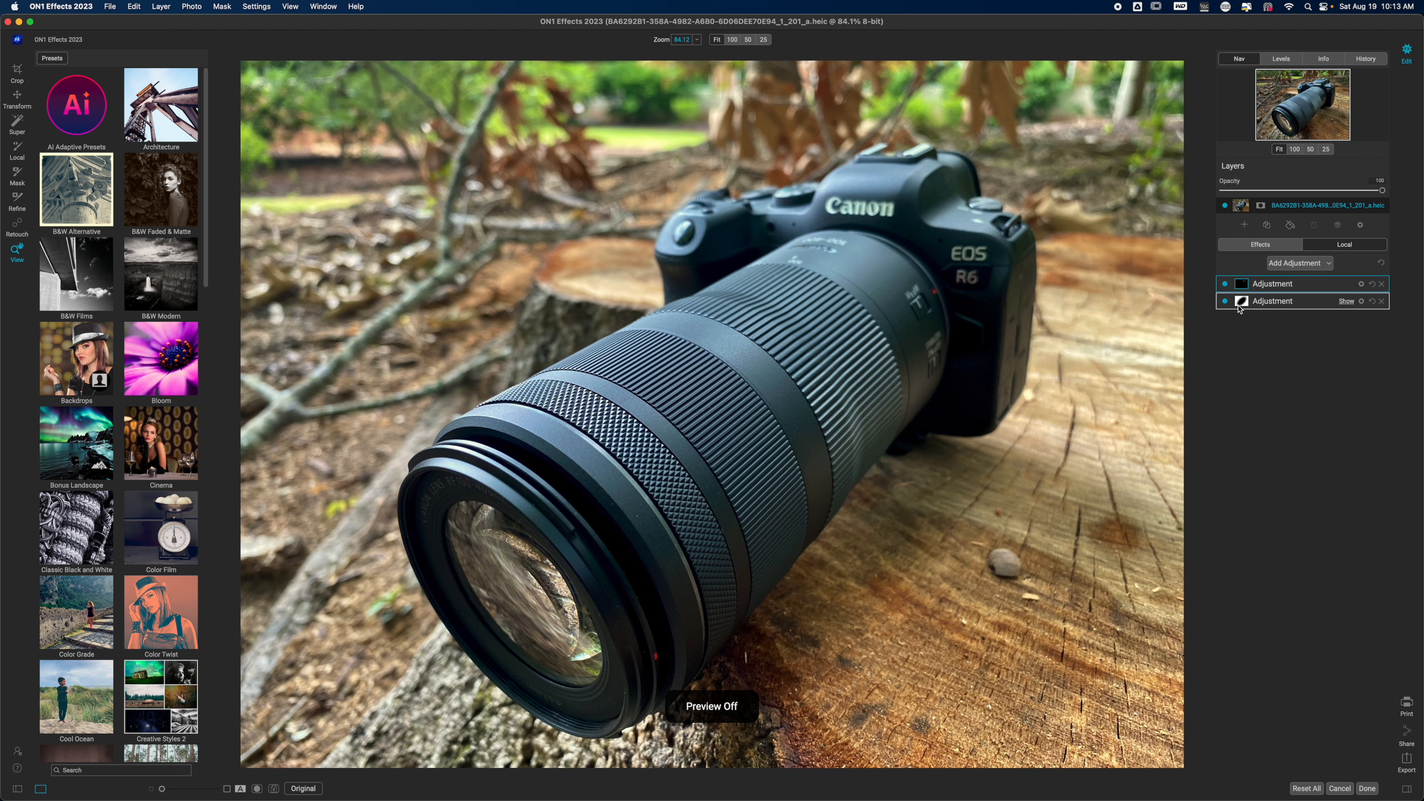
key(backslash)
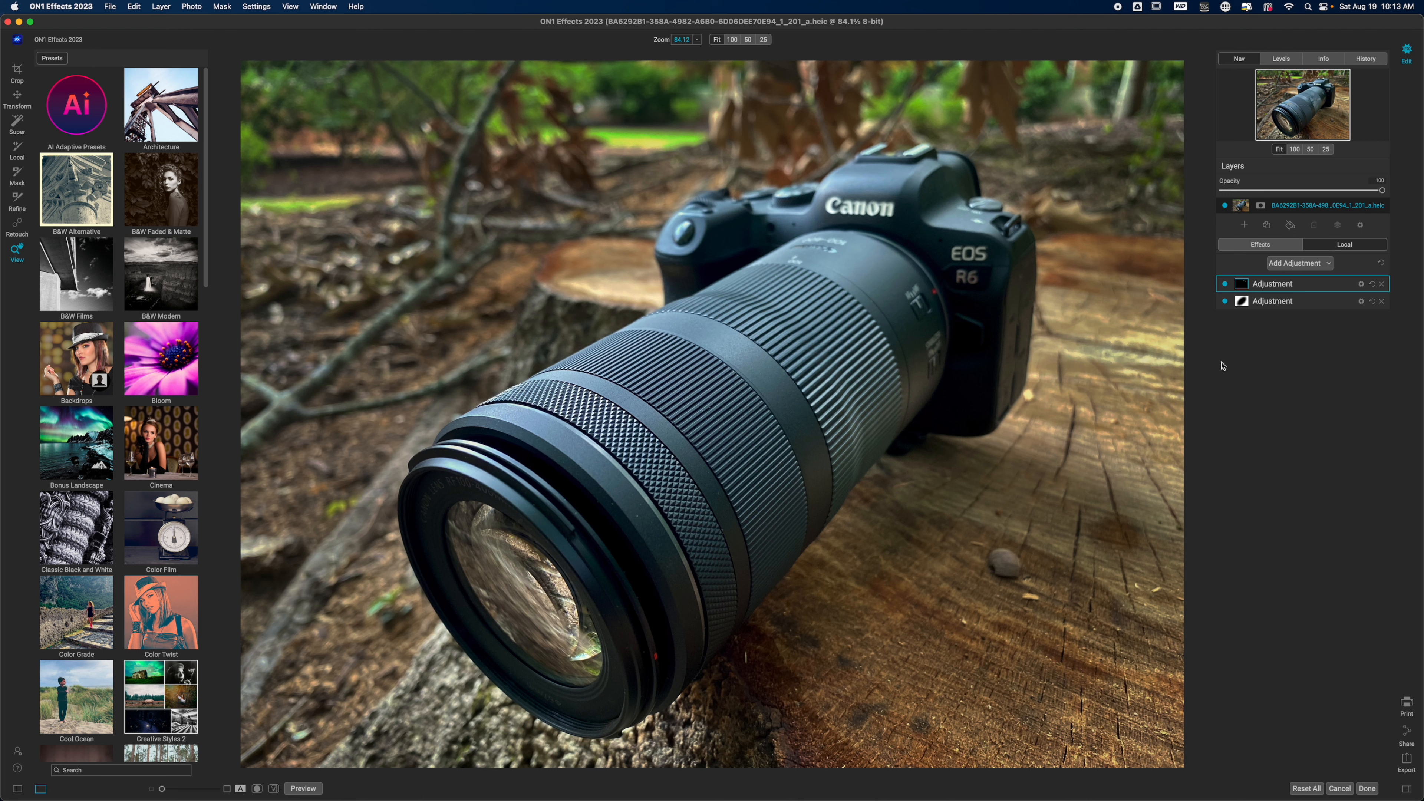
- Add a third adjustment and base its mask on a Color Range sampled from the bright green background foliage
click(1300, 264)
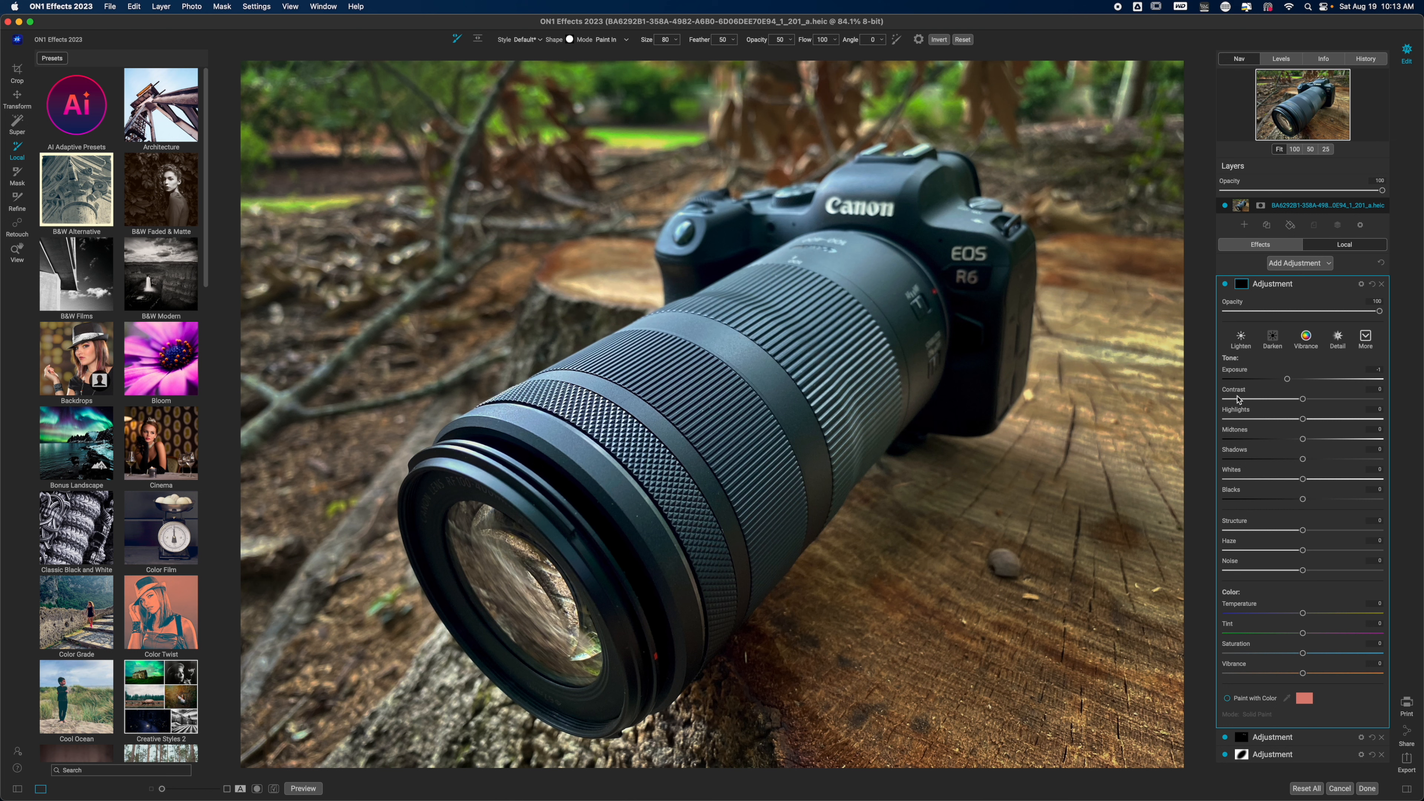
click(1242, 284)
click(1228, 476)
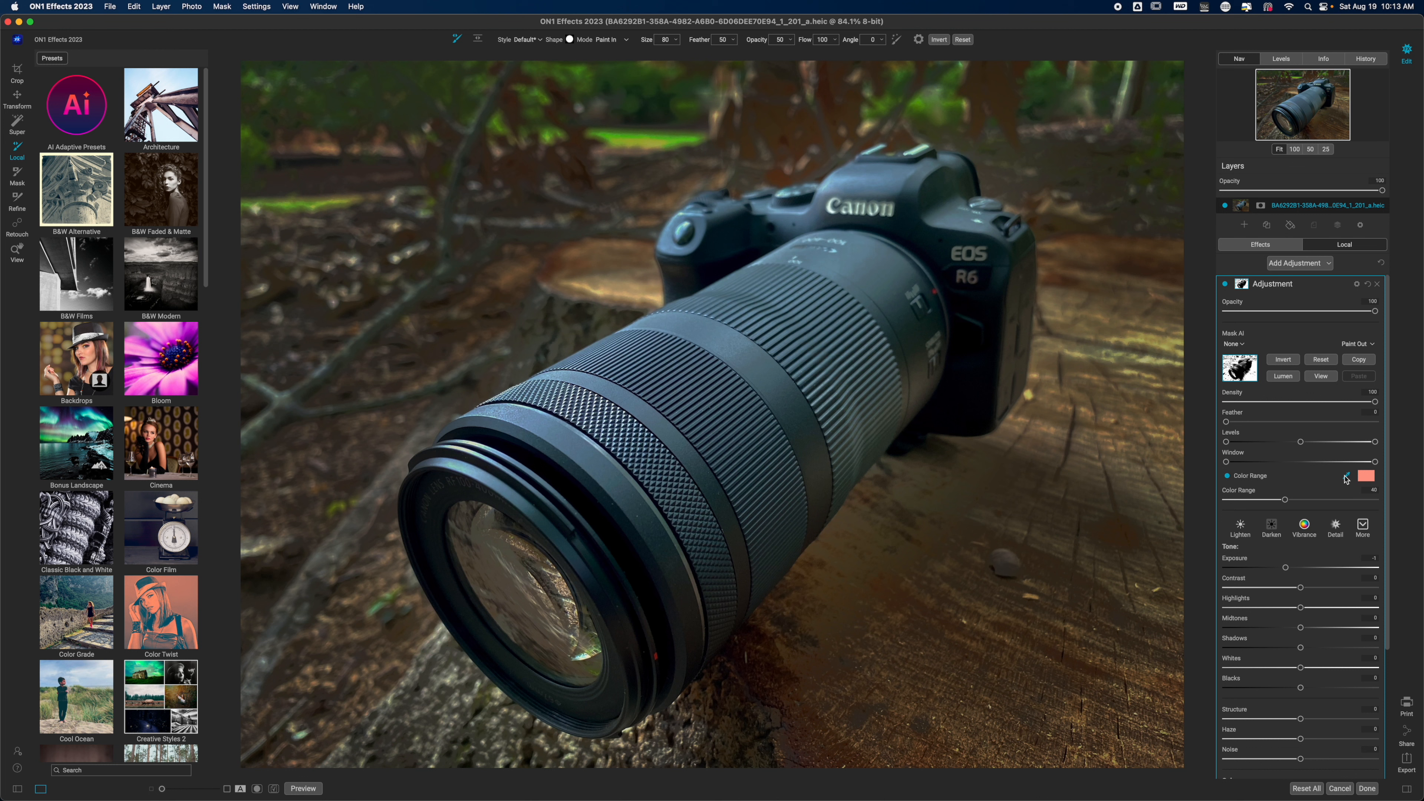
click(1346, 476)
click(672, 140)
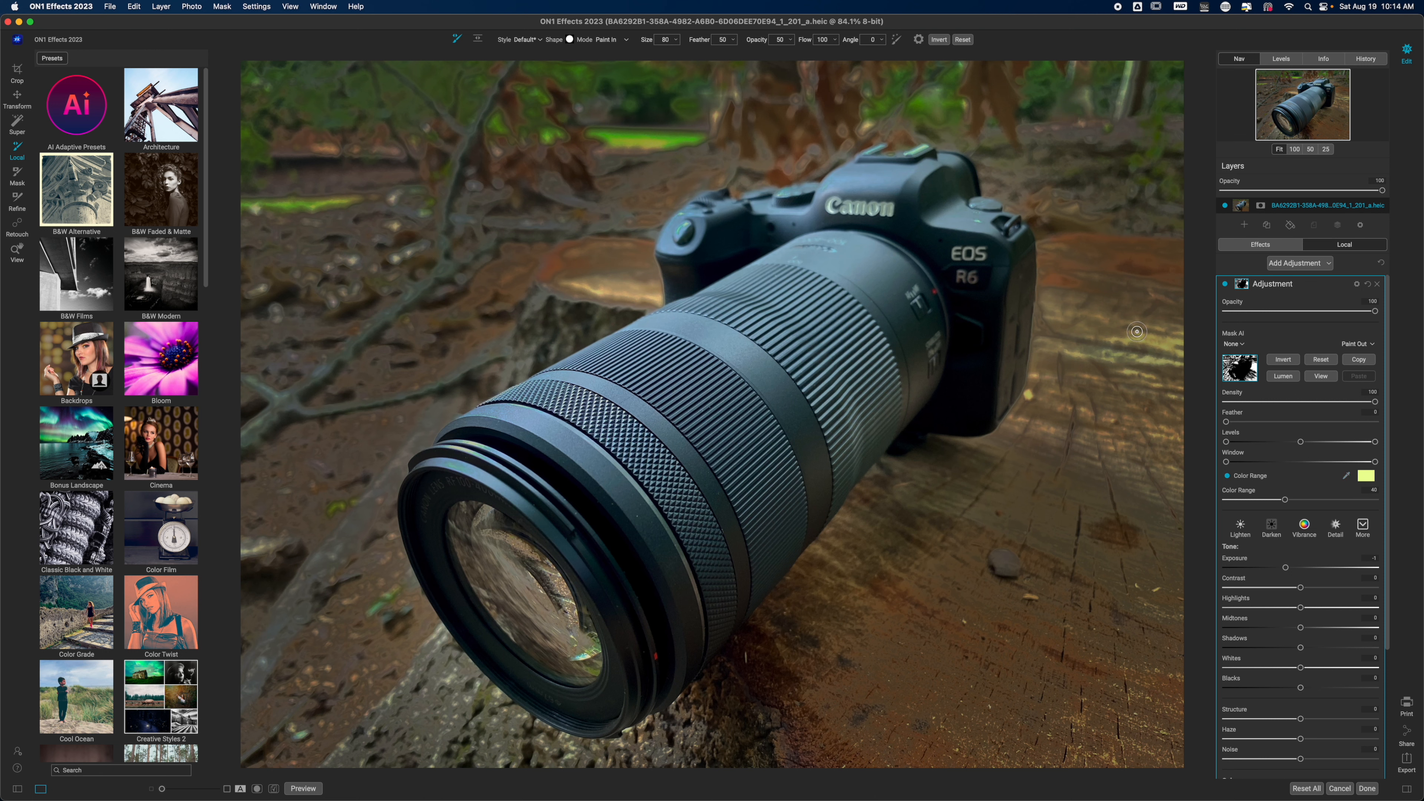
click(1347, 476)
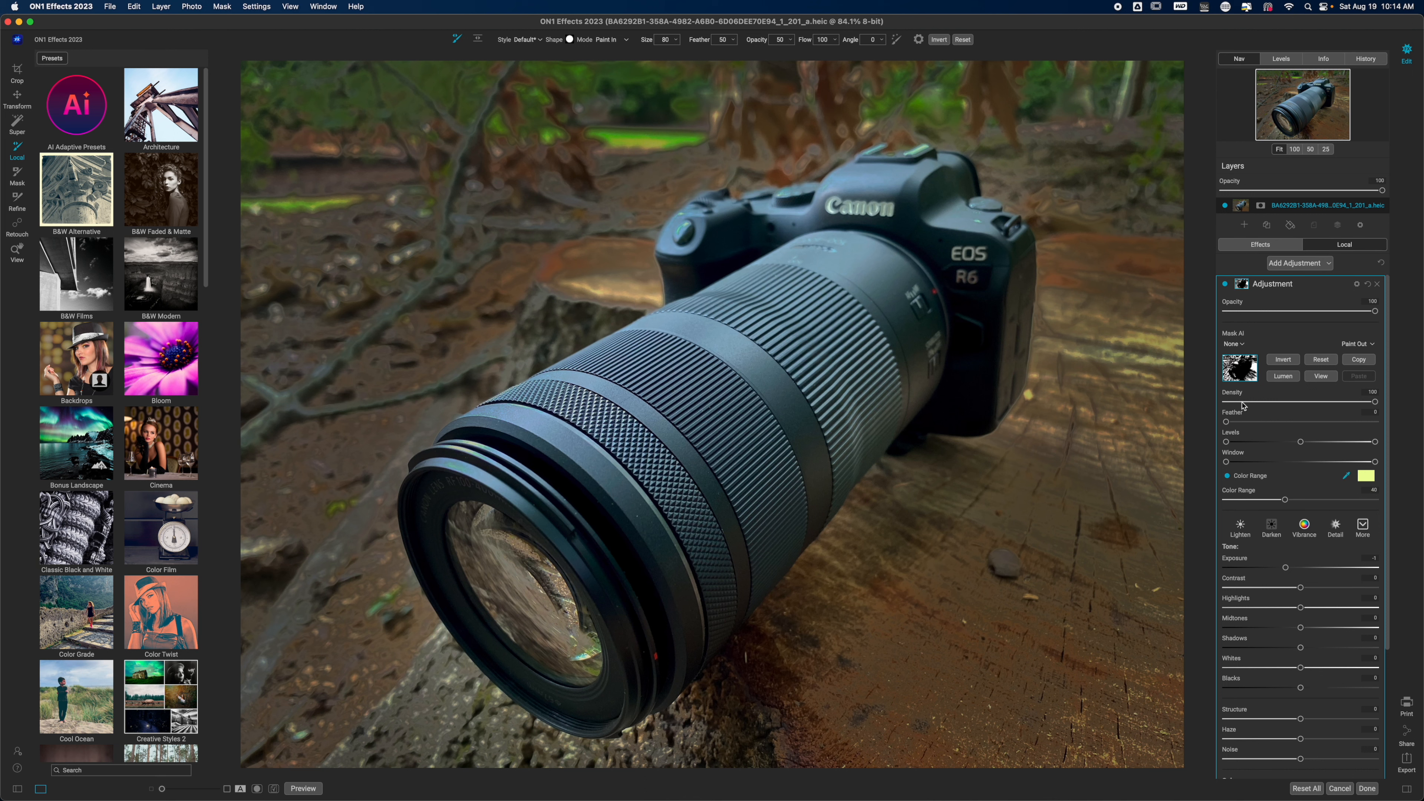
click(918, 103)
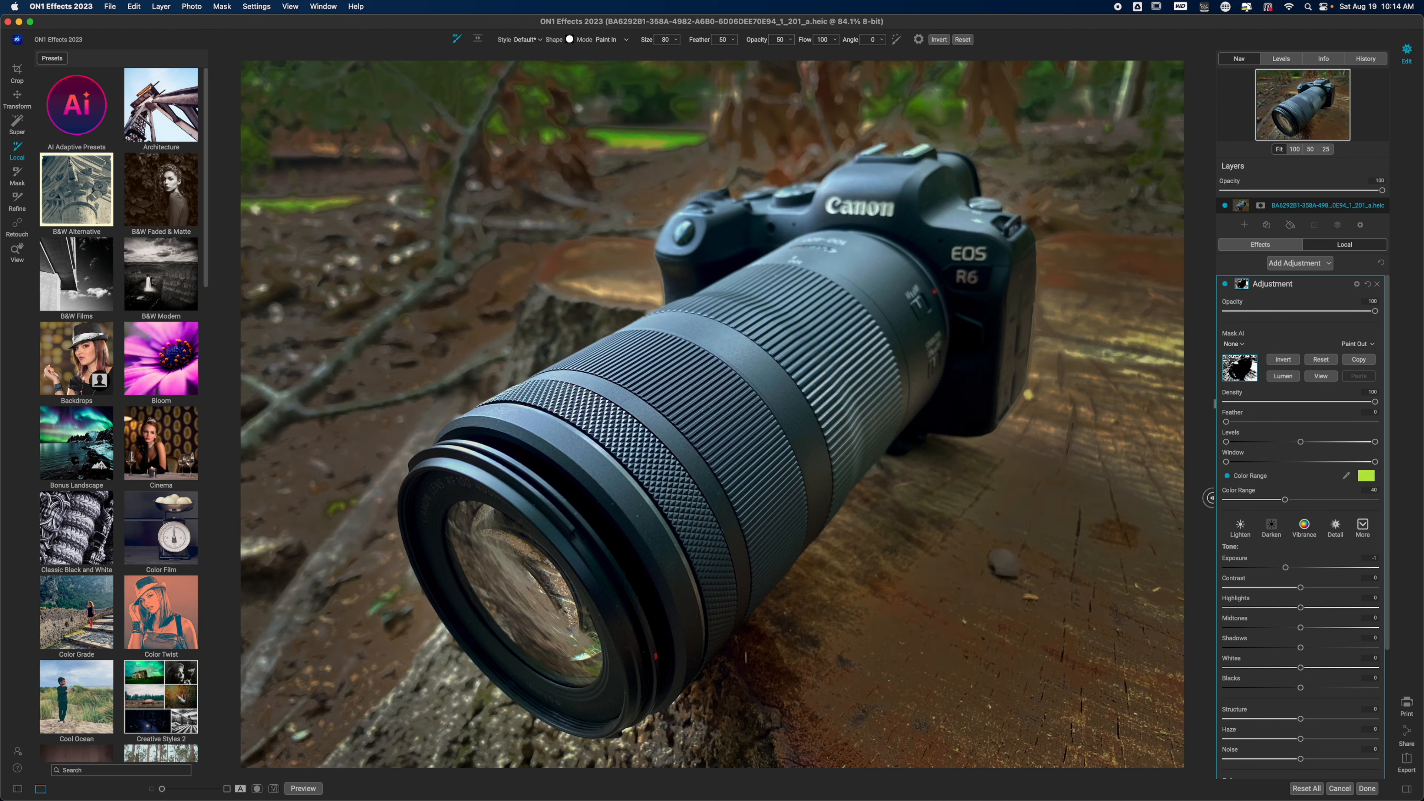
- With the mask in view, narrow the Color Range to about 19 and feather the mask to about 21
drag(1285, 500, 1241, 506)
key(o)
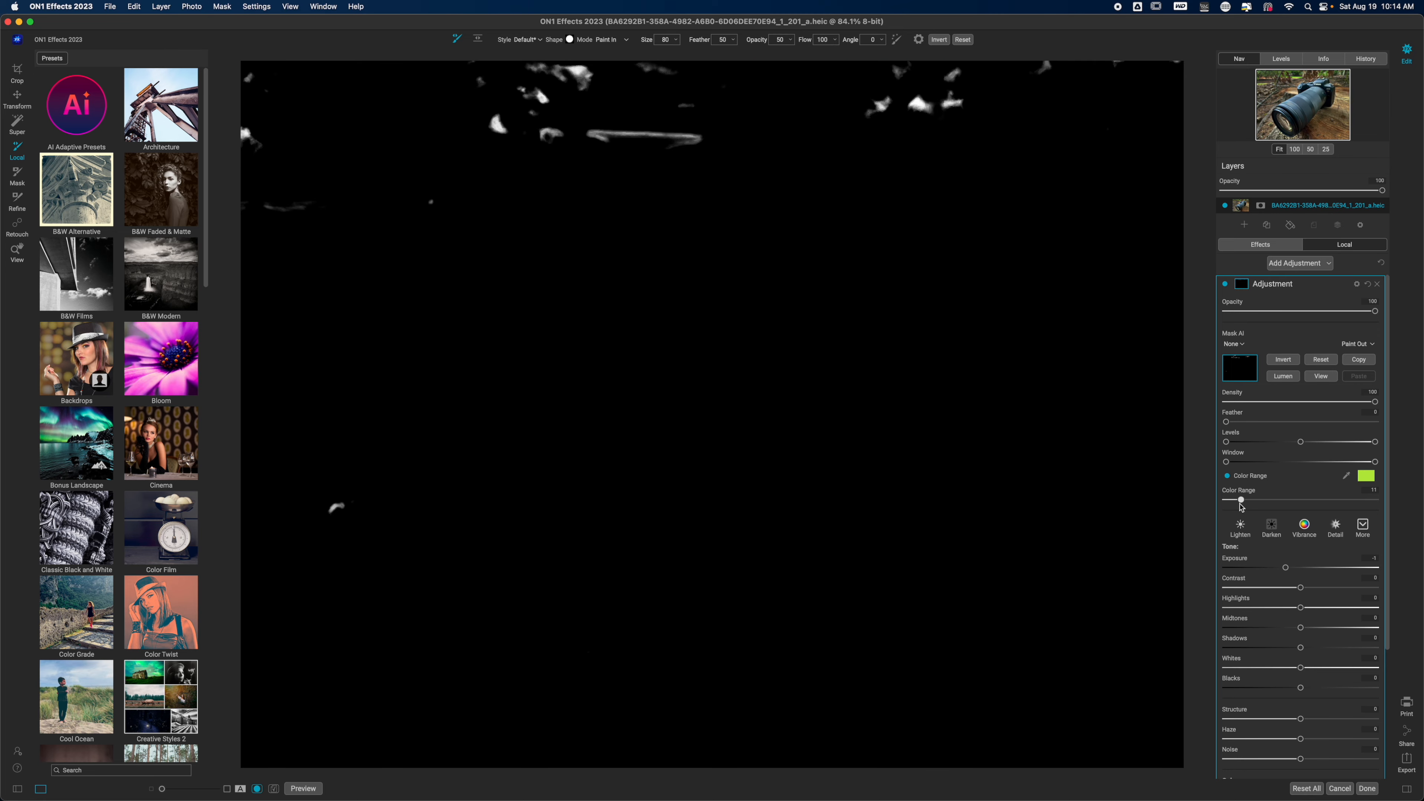
drag(1241, 505, 1254, 501)
drag(1227, 422, 1257, 424)
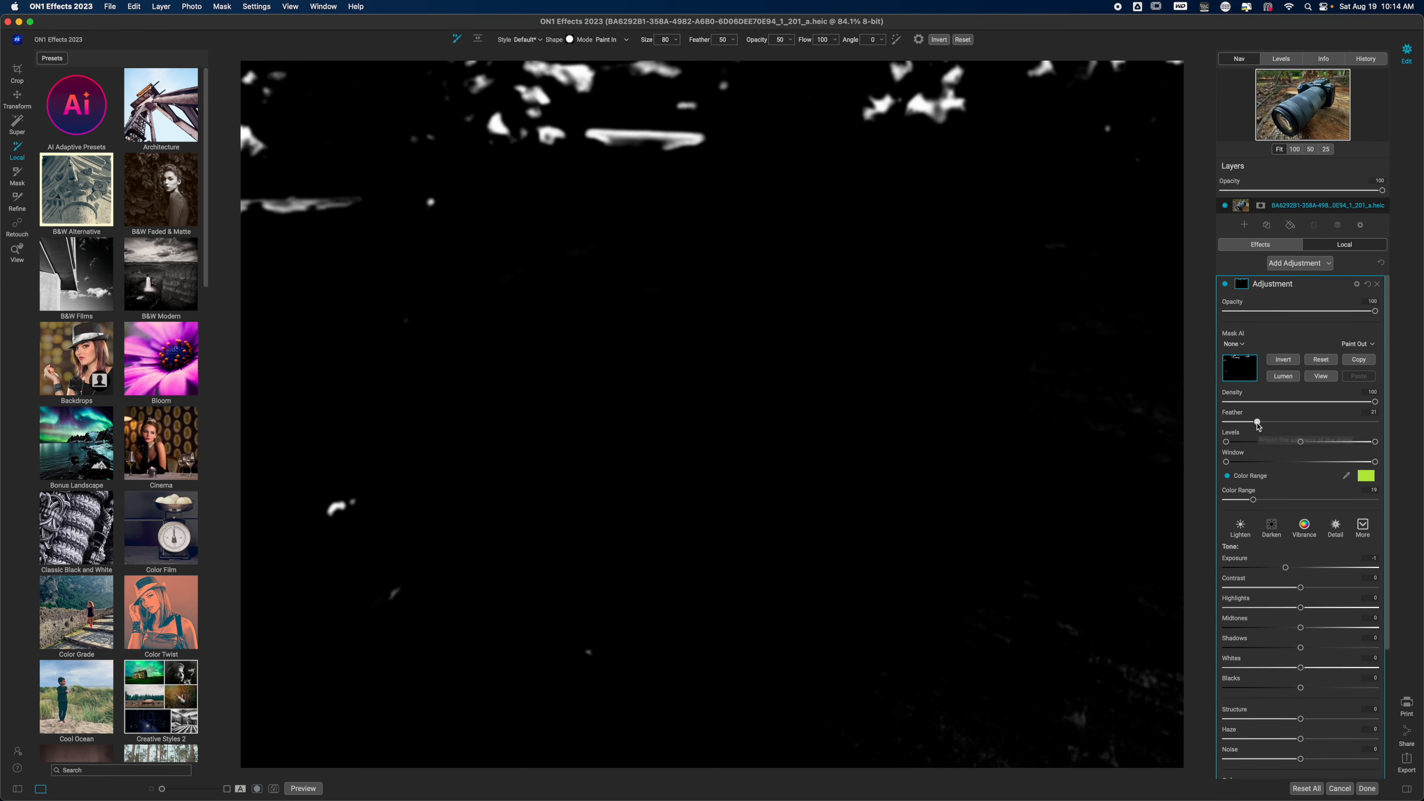
key(o)
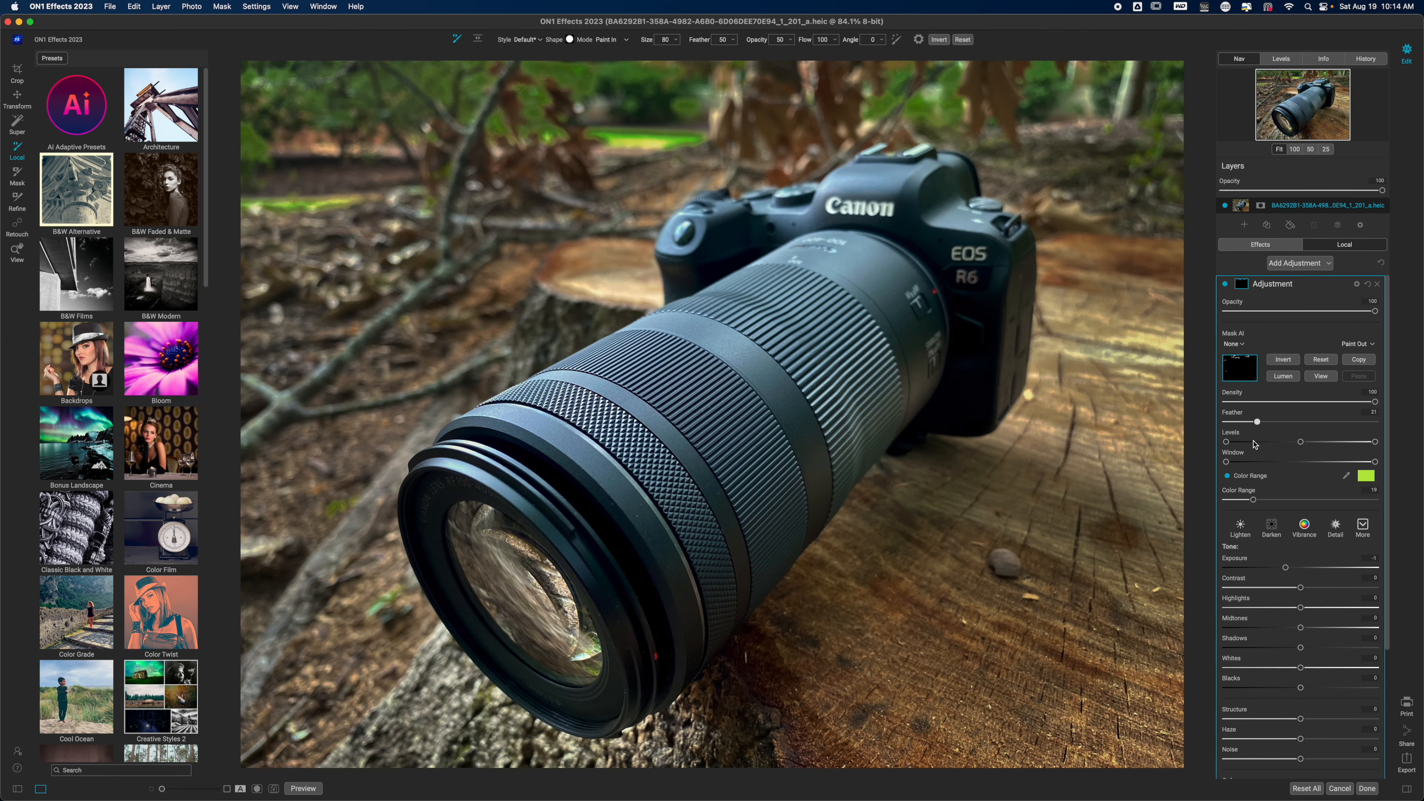
- Reset the foliage adjustment's Exposure to 0, lower its Saturation slightly, and collapse the adjustment
double_click(1239, 562)
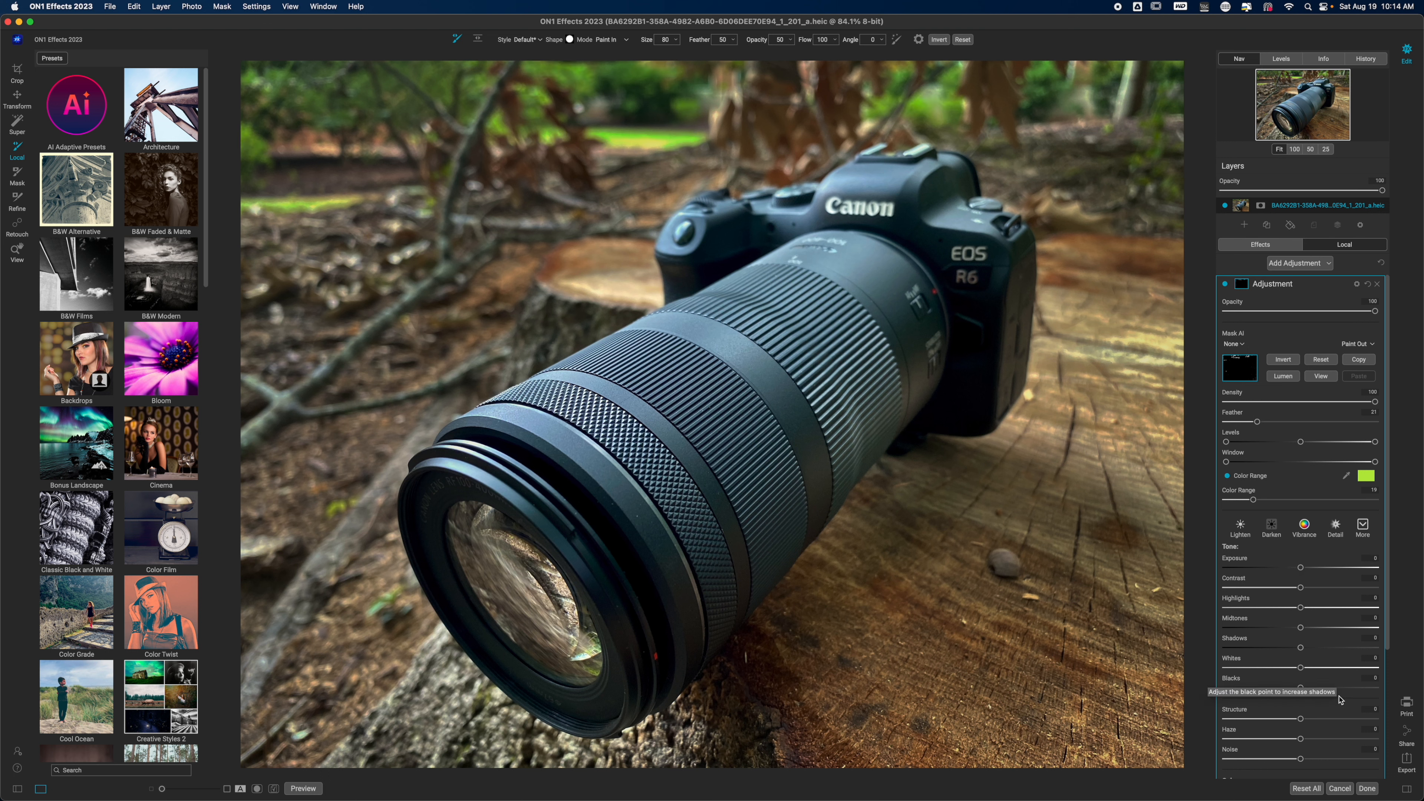
drag(1389, 499, 1389, 677)
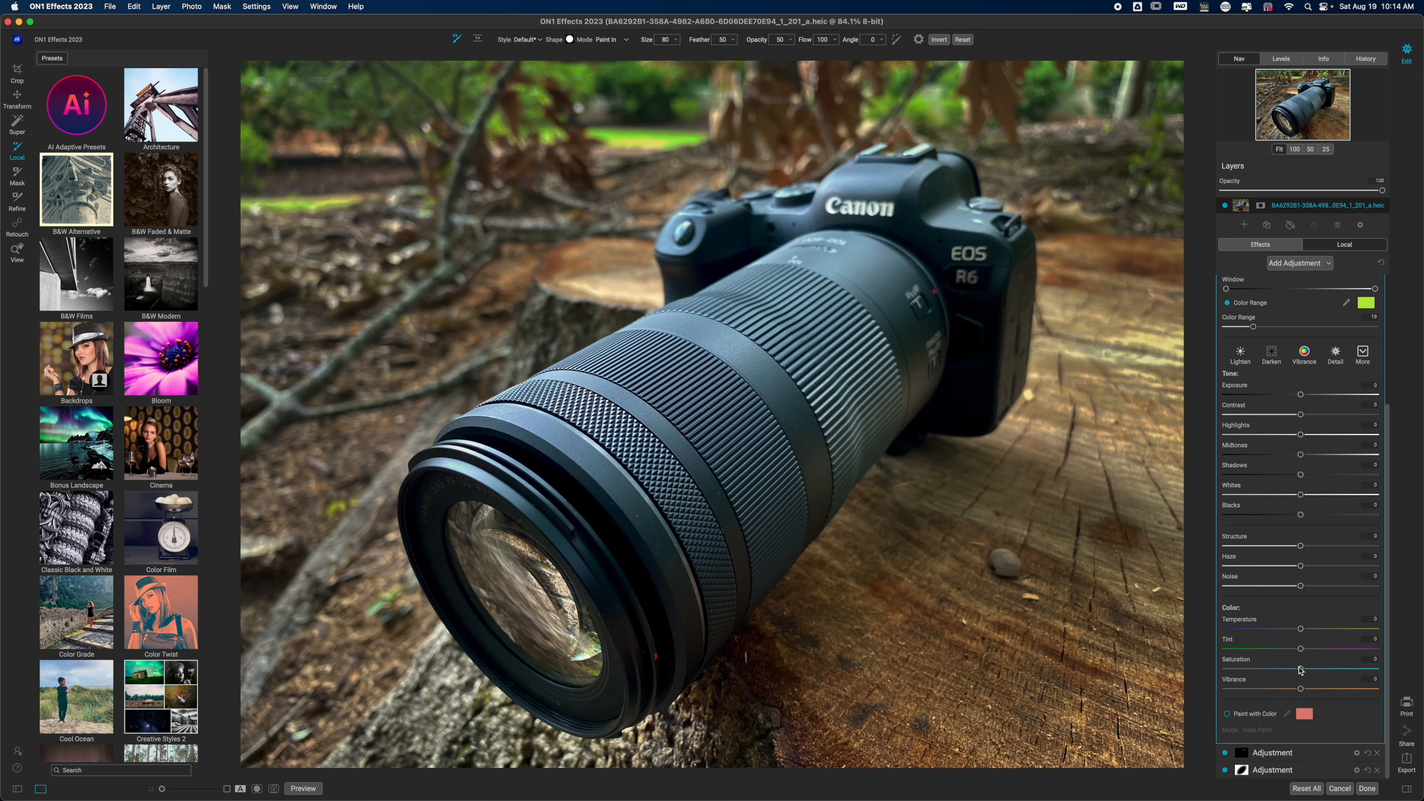
mouse_move(1302, 669)
mouse_down()
mouse_move(1270, 667)
mouse_move(1307, 691)
mouse_move(1287, 688)
mouse_up()
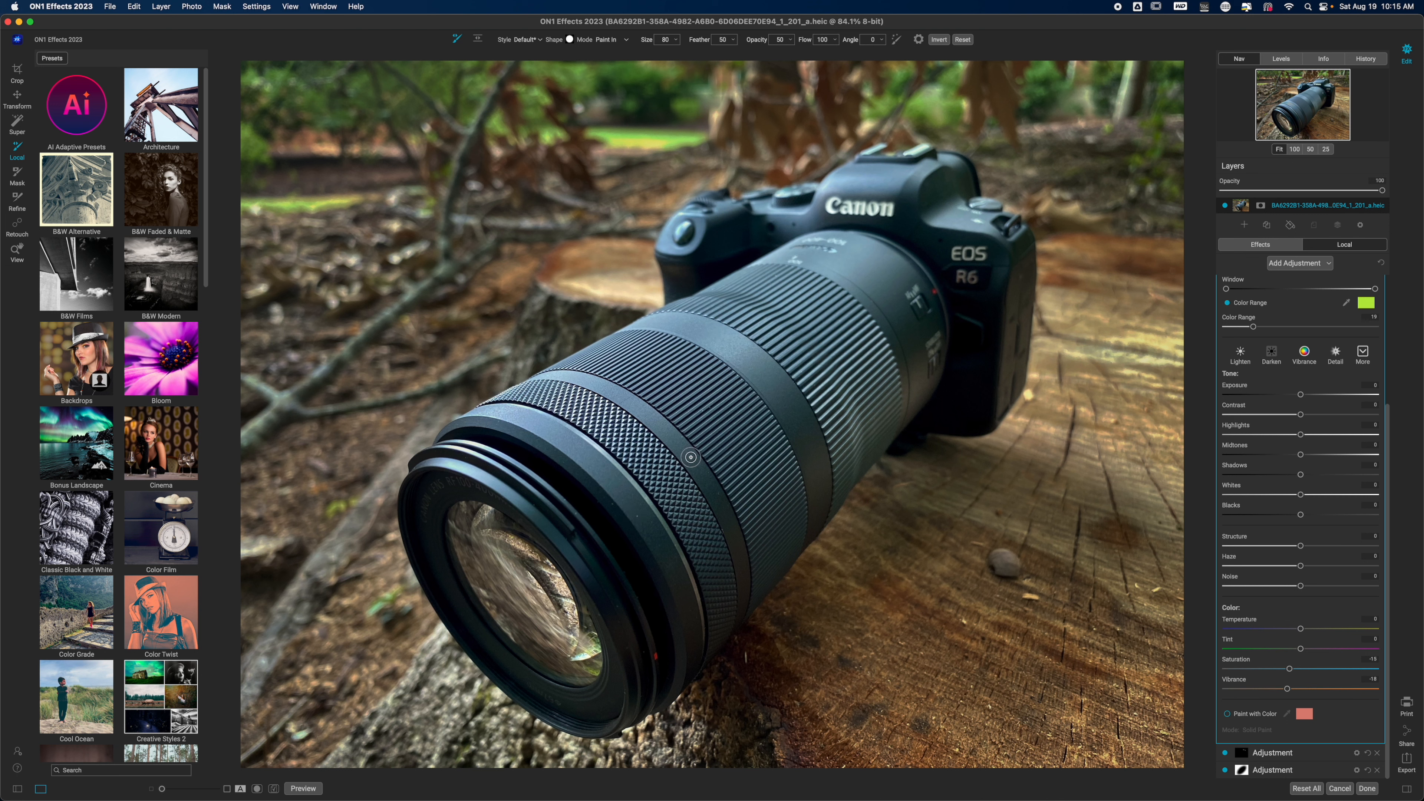
drag(1387, 416, 1388, 287)
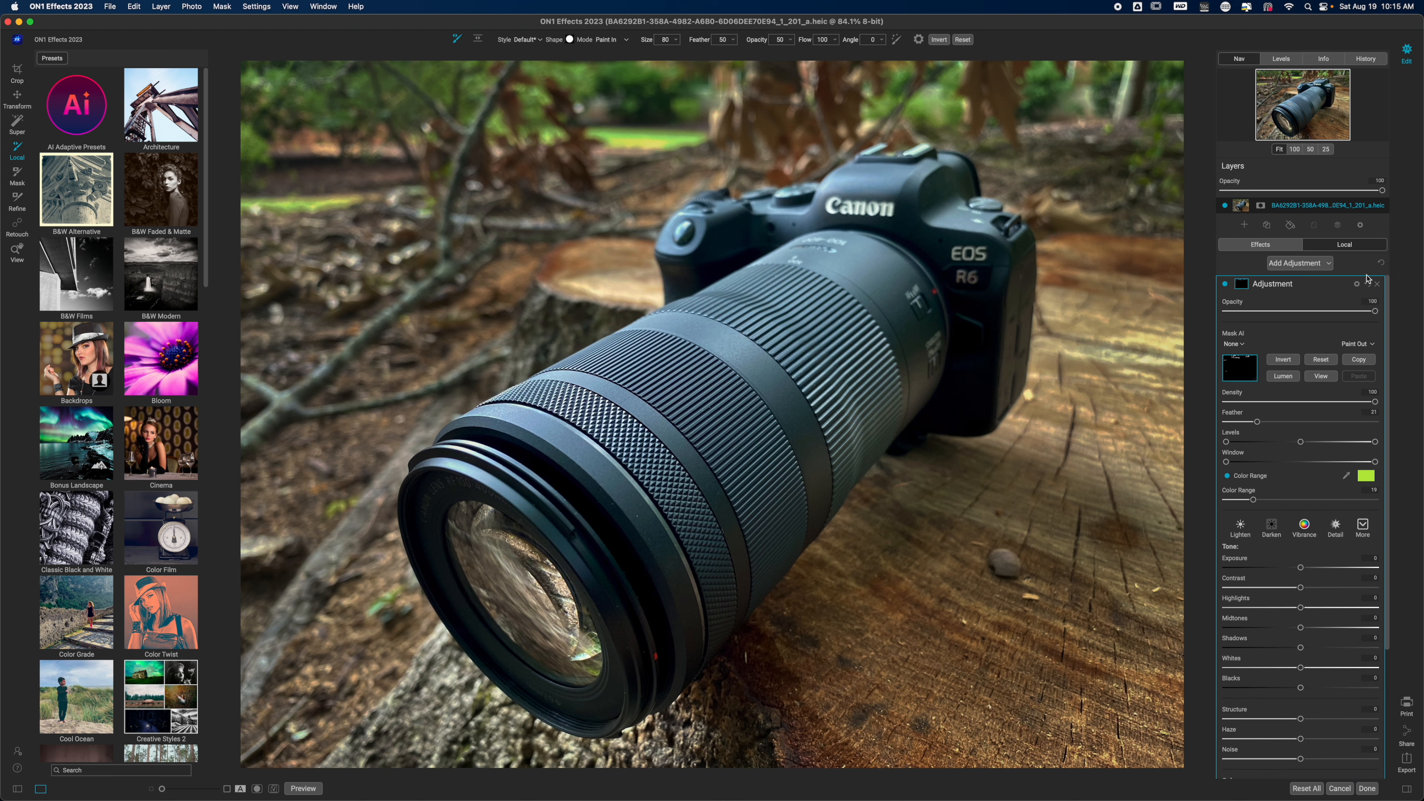
click(1304, 284)
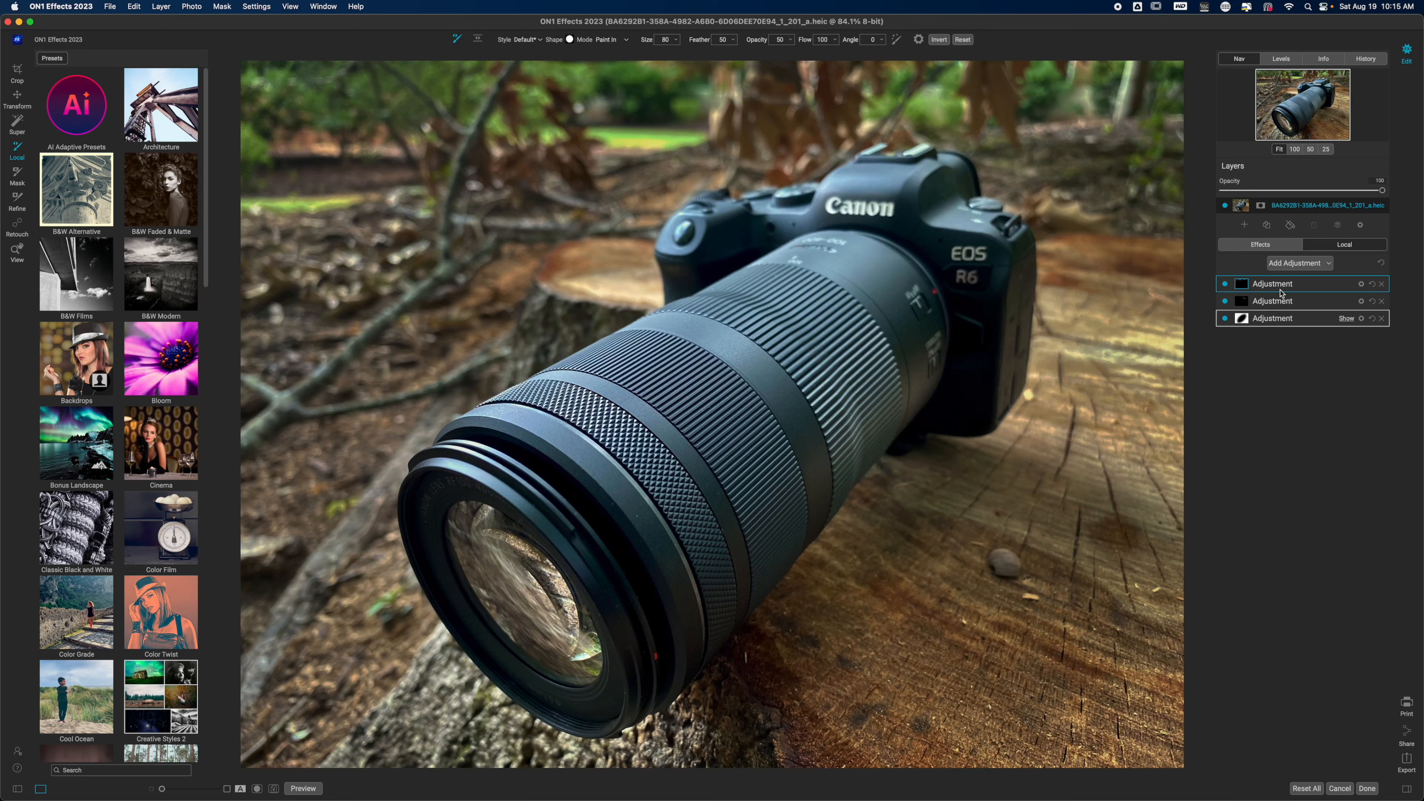
- Add a fourth adjustment with Exposure at about -1.4 and paint it over the lens barrel with a size 900 brush
click(1300, 265)
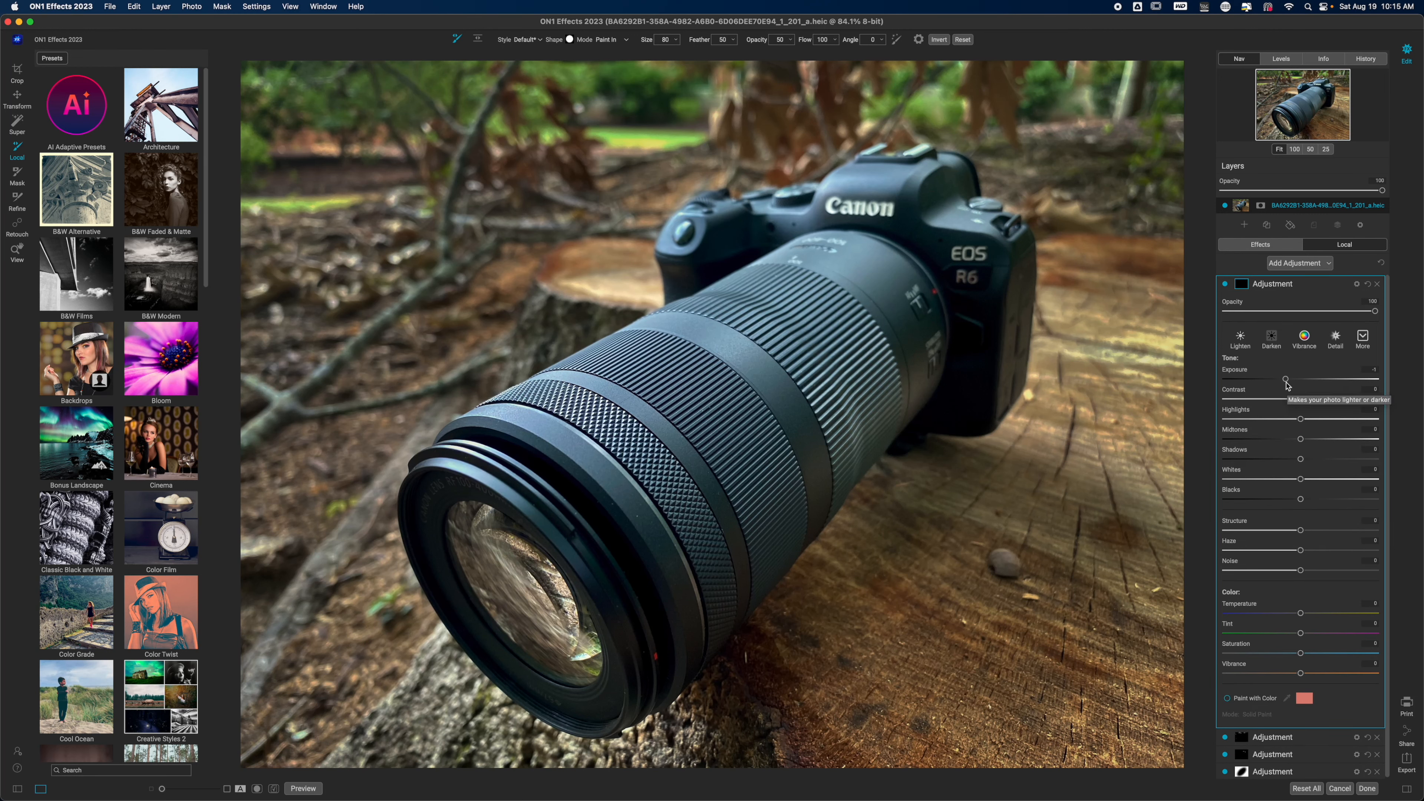
drag(1286, 382, 1281, 382)
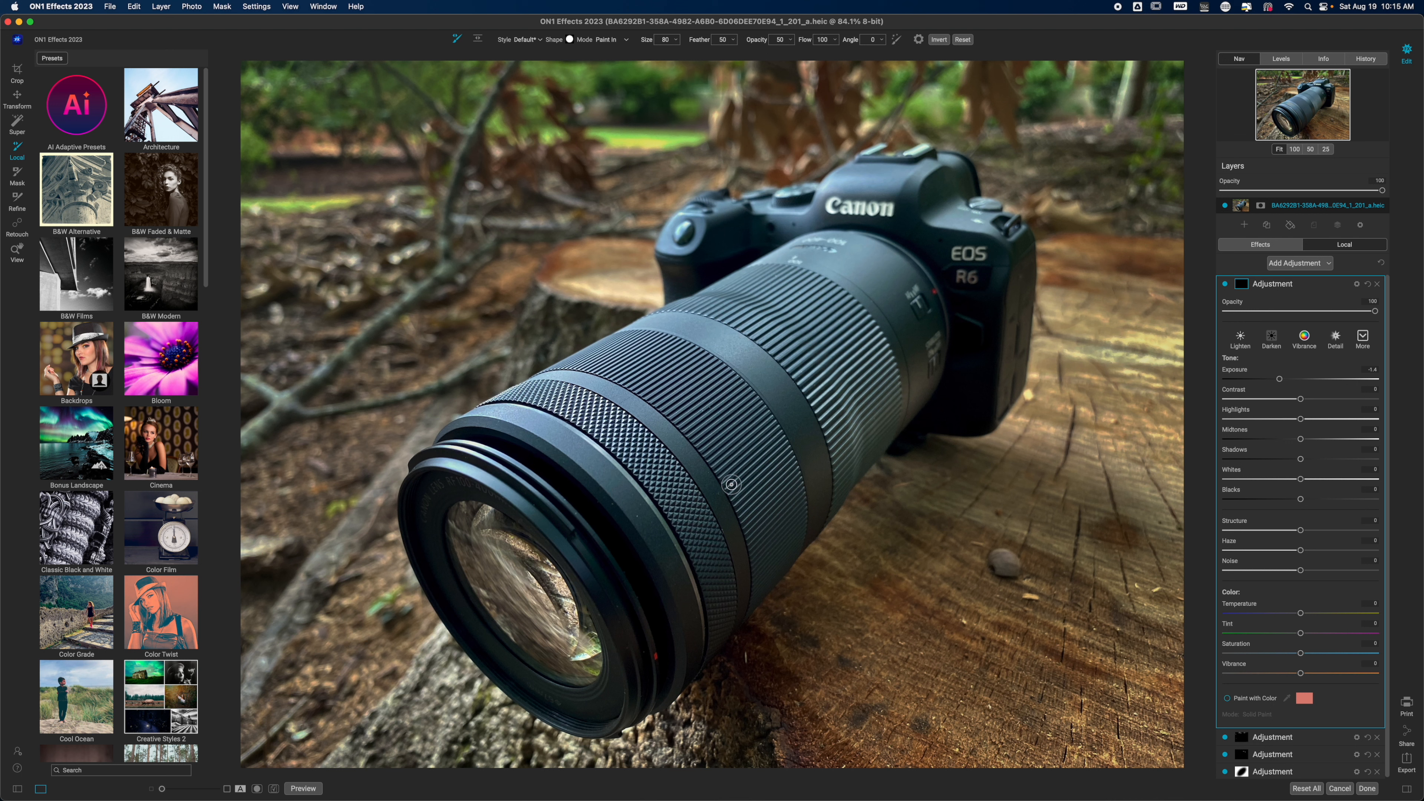
scroll(732, 479, up, 10)
scroll(731, 479, up, 5)
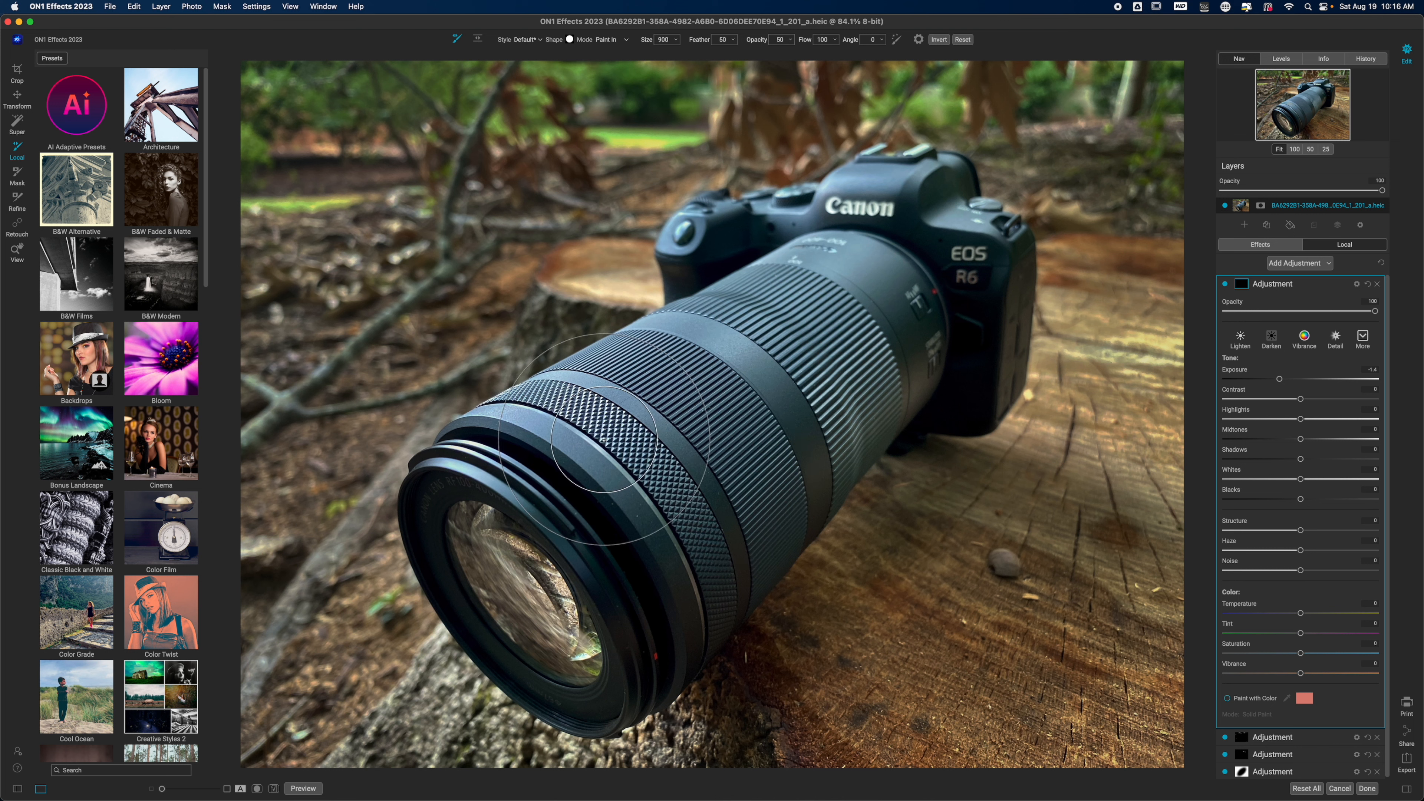
mouse_move(604, 440)
mouse_down()
mouse_move(773, 380)
mouse_move(855, 322)
mouse_move(653, 523)
mouse_move(636, 495)
mouse_move(533, 464)
mouse_move(599, 459)
mouse_move(698, 399)
mouse_move(850, 347)
mouse_up()
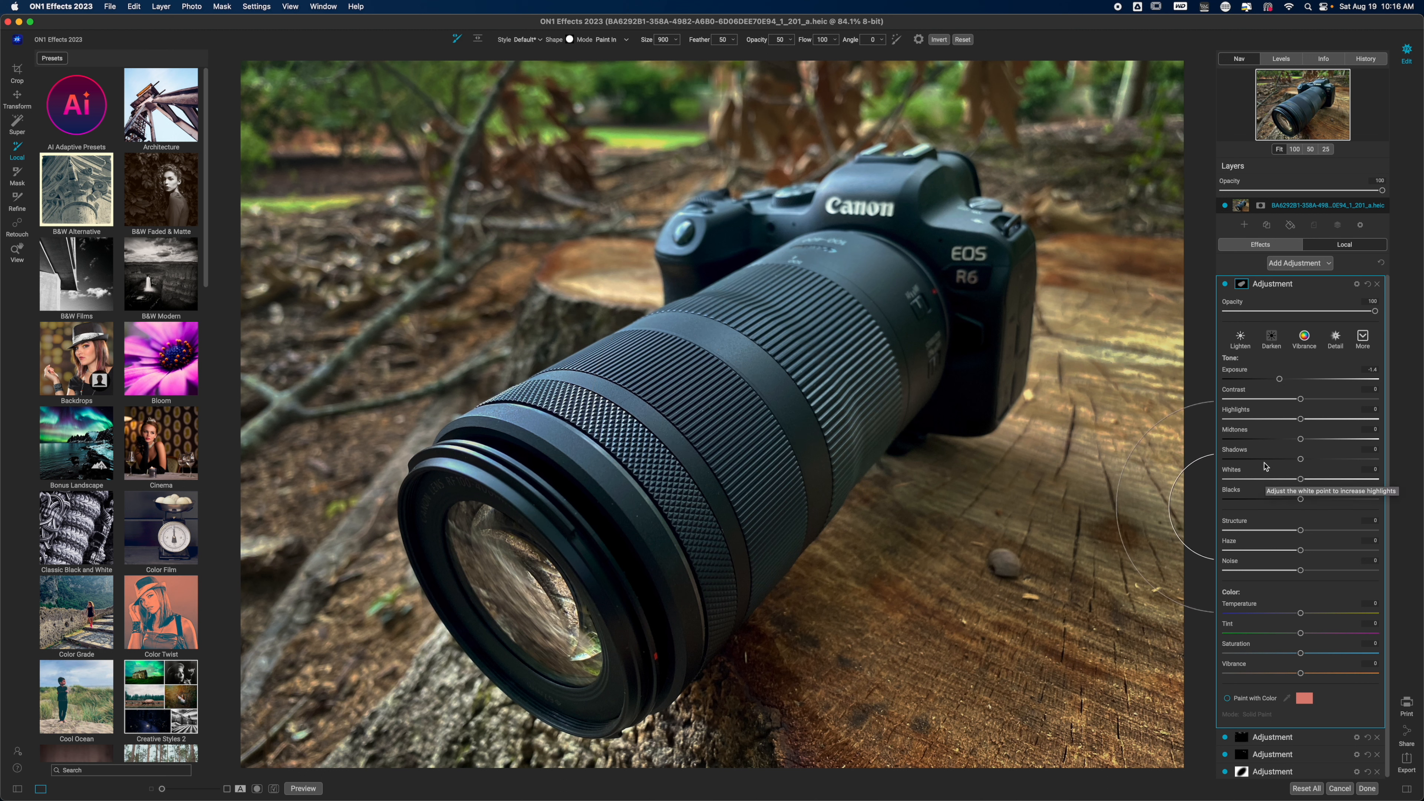
- In the lens adjustment's blending options, protect the Highlights at about 97 and apply the effect only to Shadows
click(1357, 284)
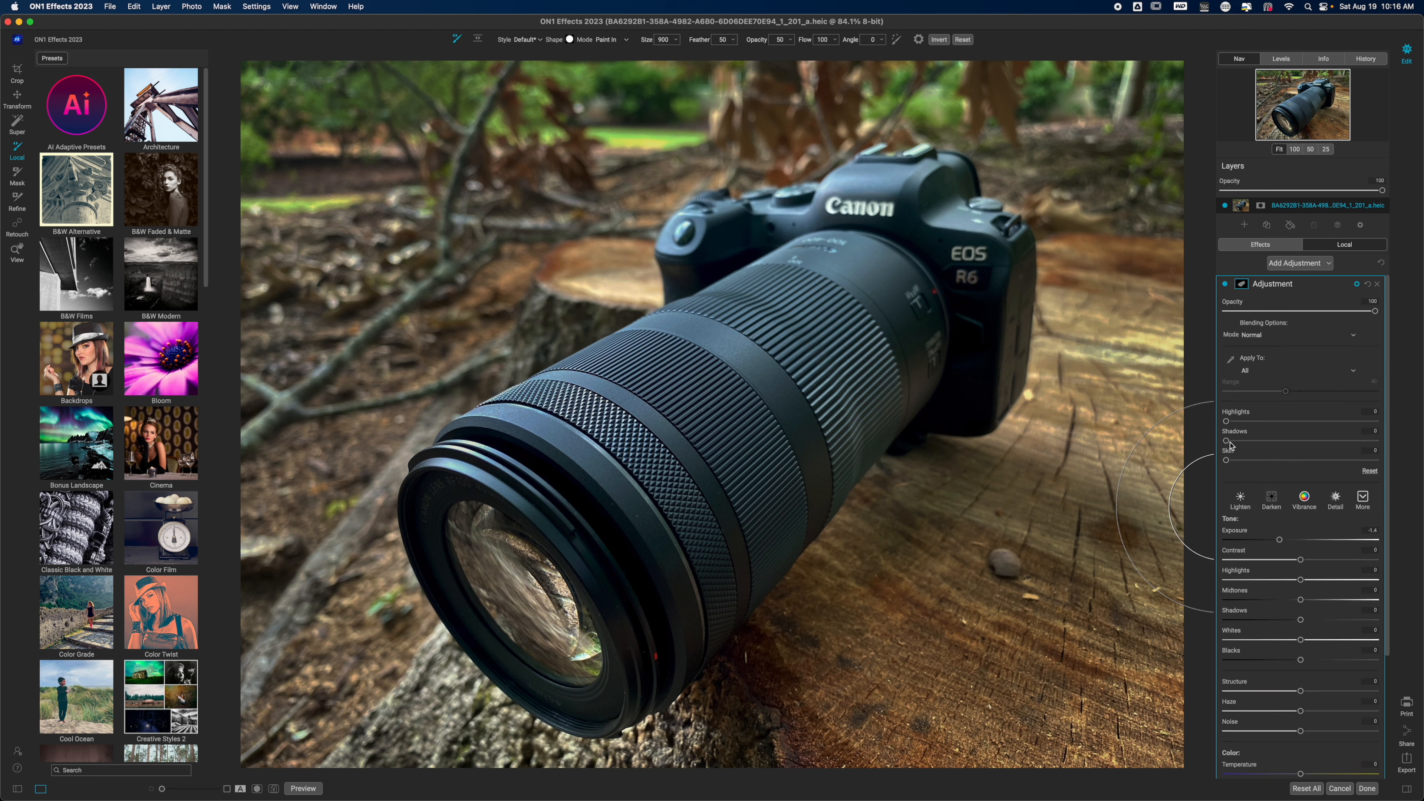
drag(1227, 421, 1371, 429)
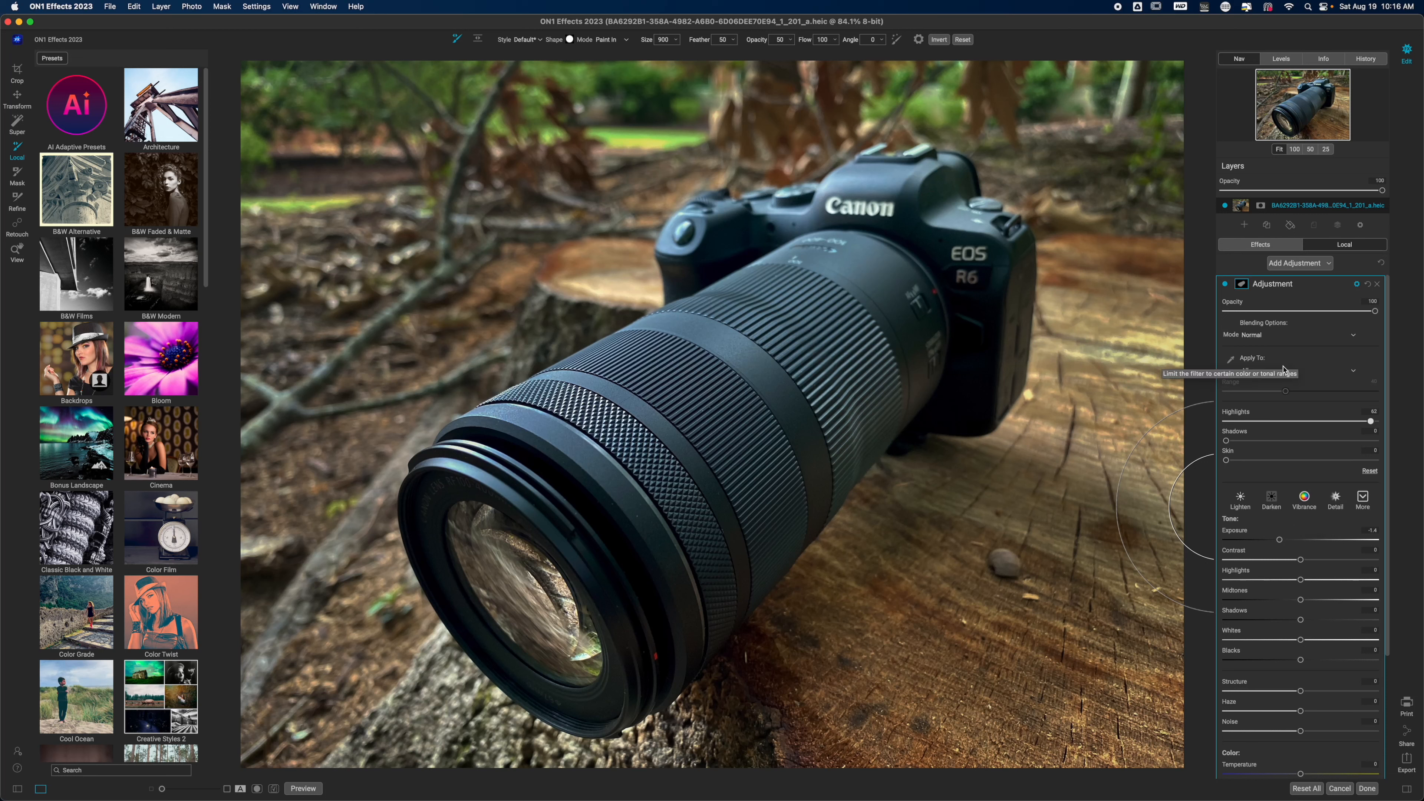
click(1354, 371)
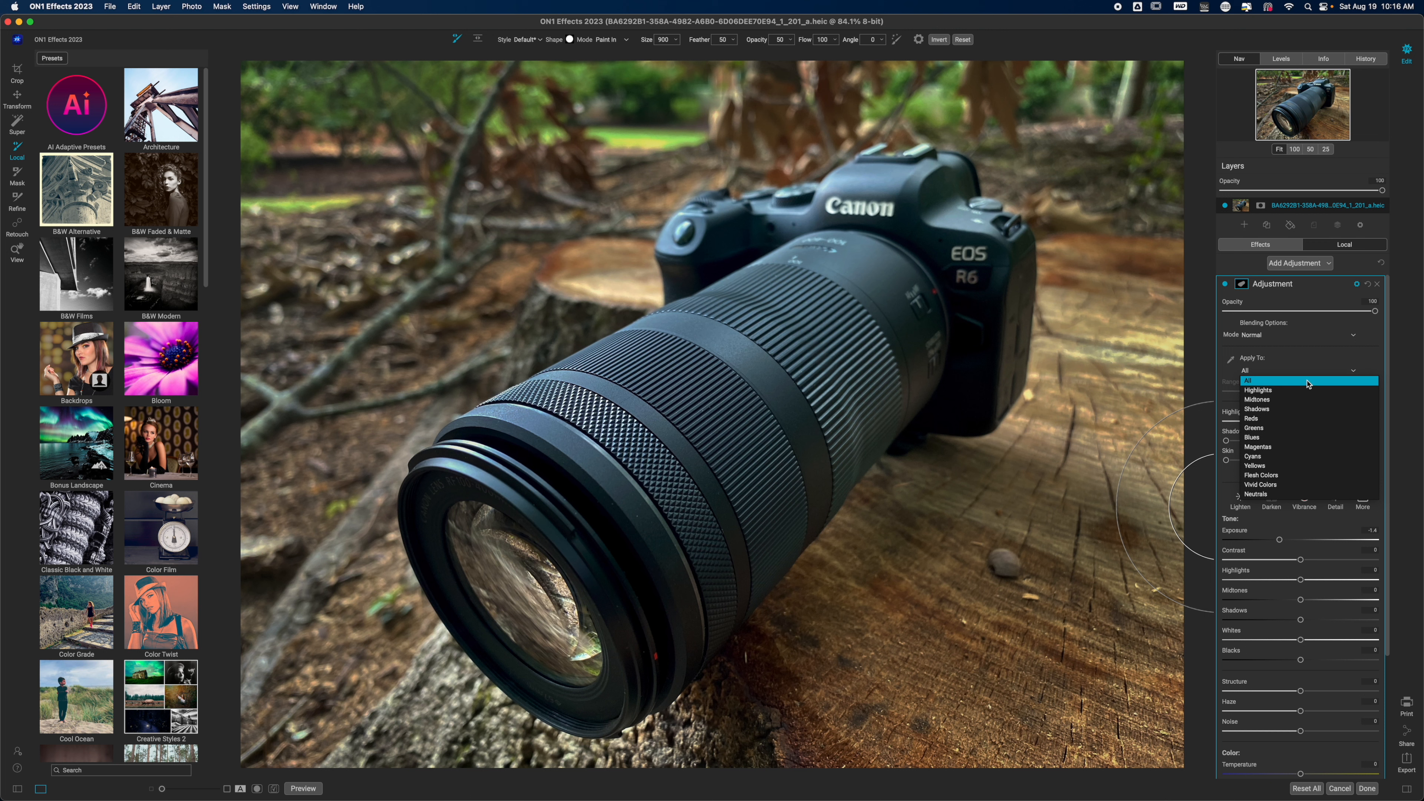
click(1269, 409)
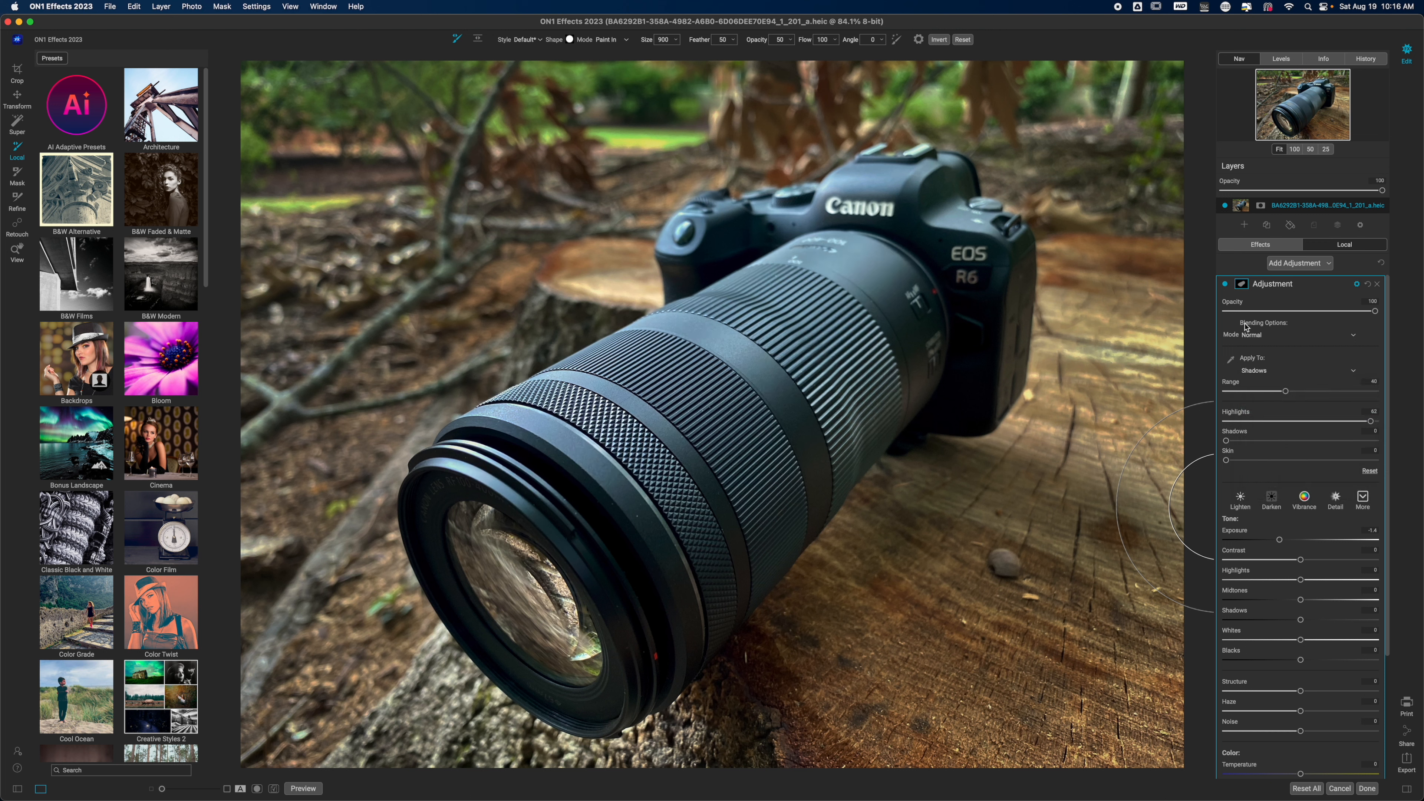
- Compare the lens with and without the darkening adjustment
click(1226, 285)
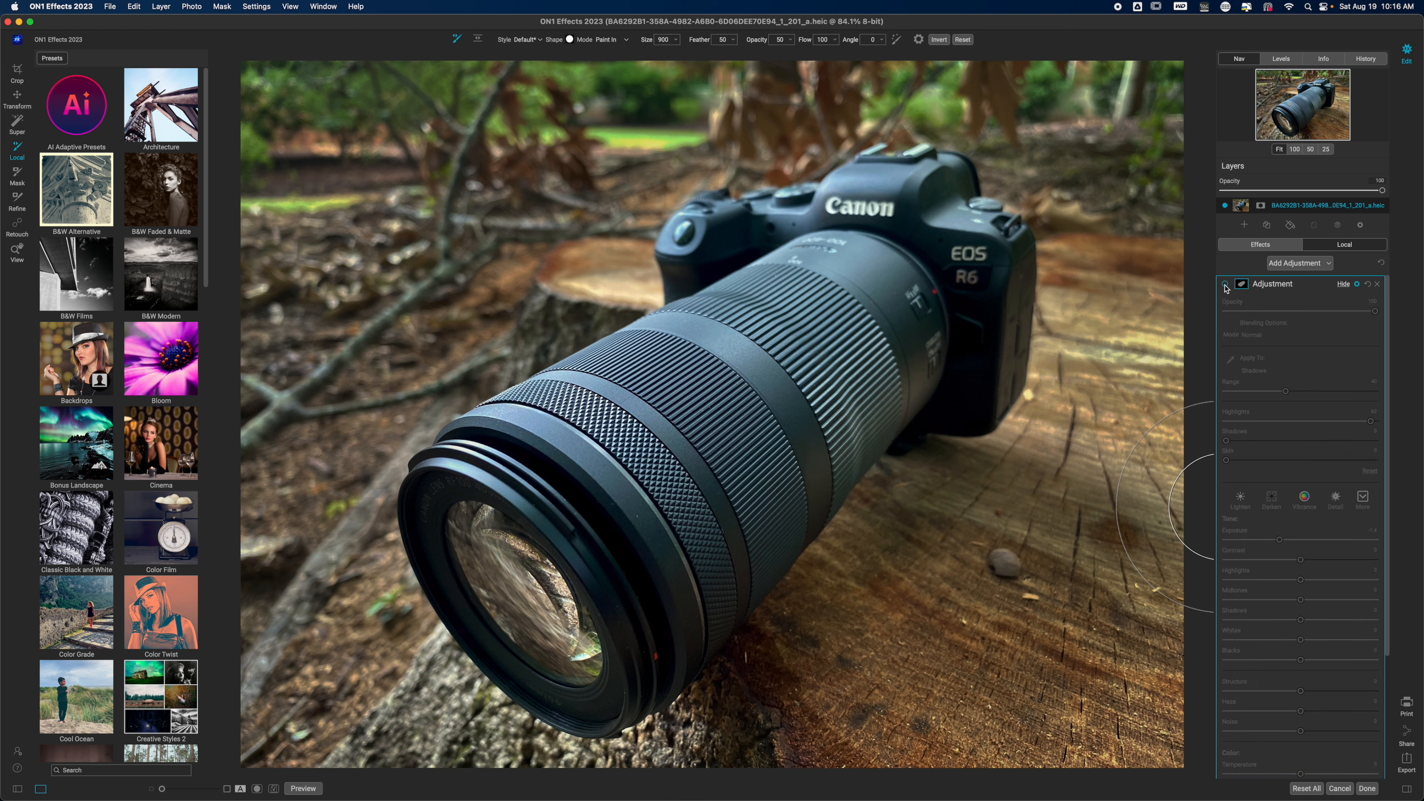
click(1226, 284)
click(1226, 284)
click(1226, 285)
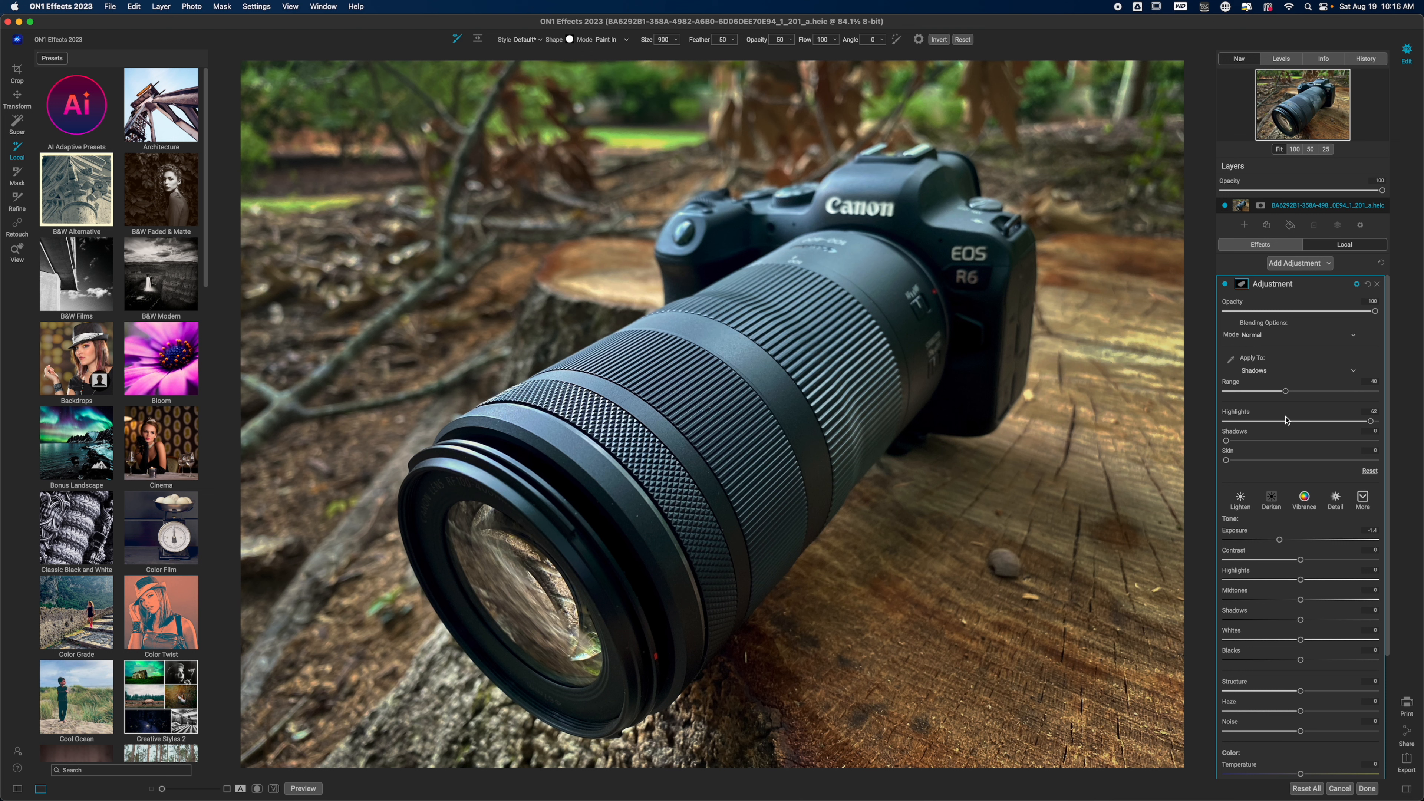
- Set the lens adjustment's shadow Range to 31, Blacks to about -87 and Exposure to about -3.1, compare the effect, and collapse it
mouse_move(1286, 391)
mouse_down()
mouse_move(1314, 390)
mouse_move(1255, 394)
mouse_move(1272, 394)
mouse_up()
drag(1301, 661, 1237, 661)
drag(1281, 546, 1255, 544)
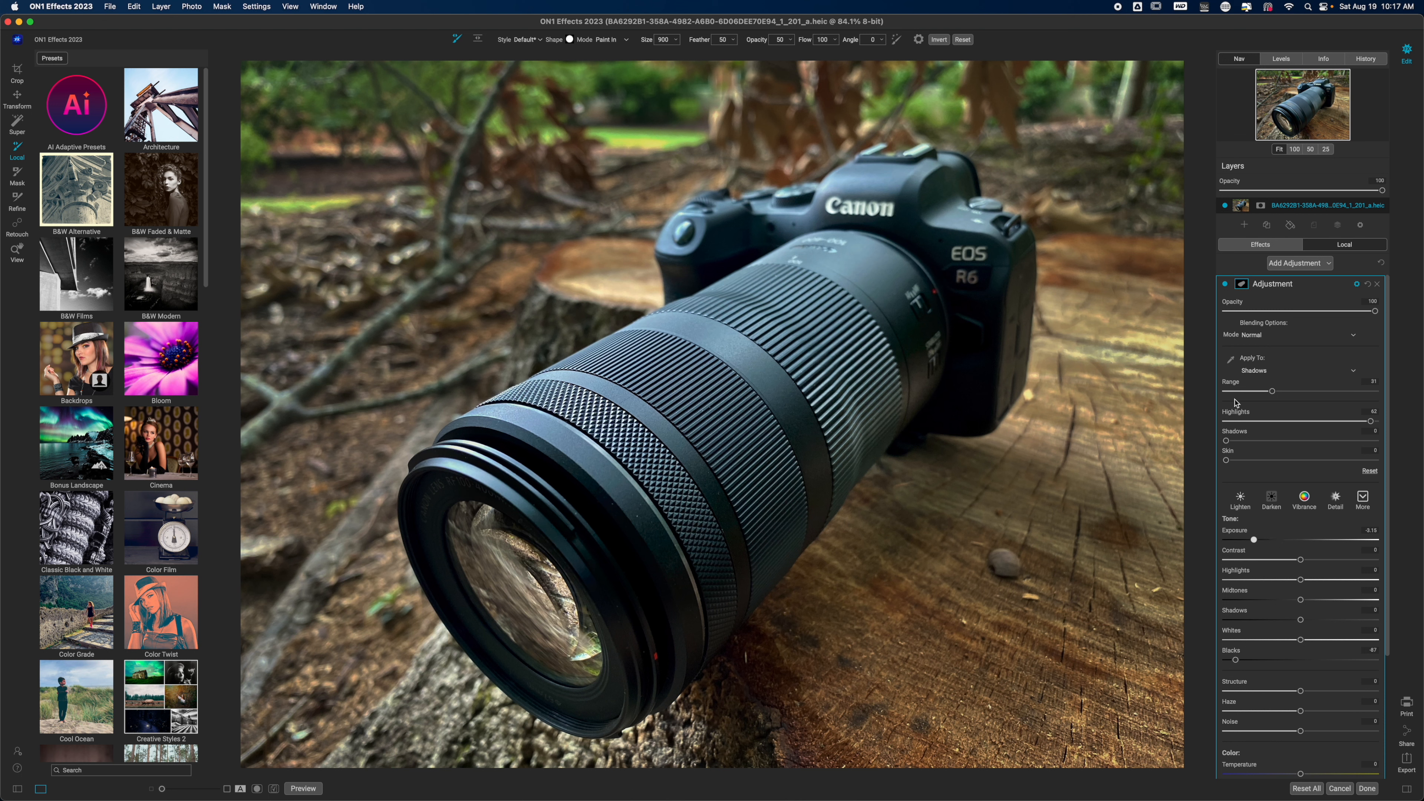
click(1225, 285)
click(1225, 285)
click(1307, 284)
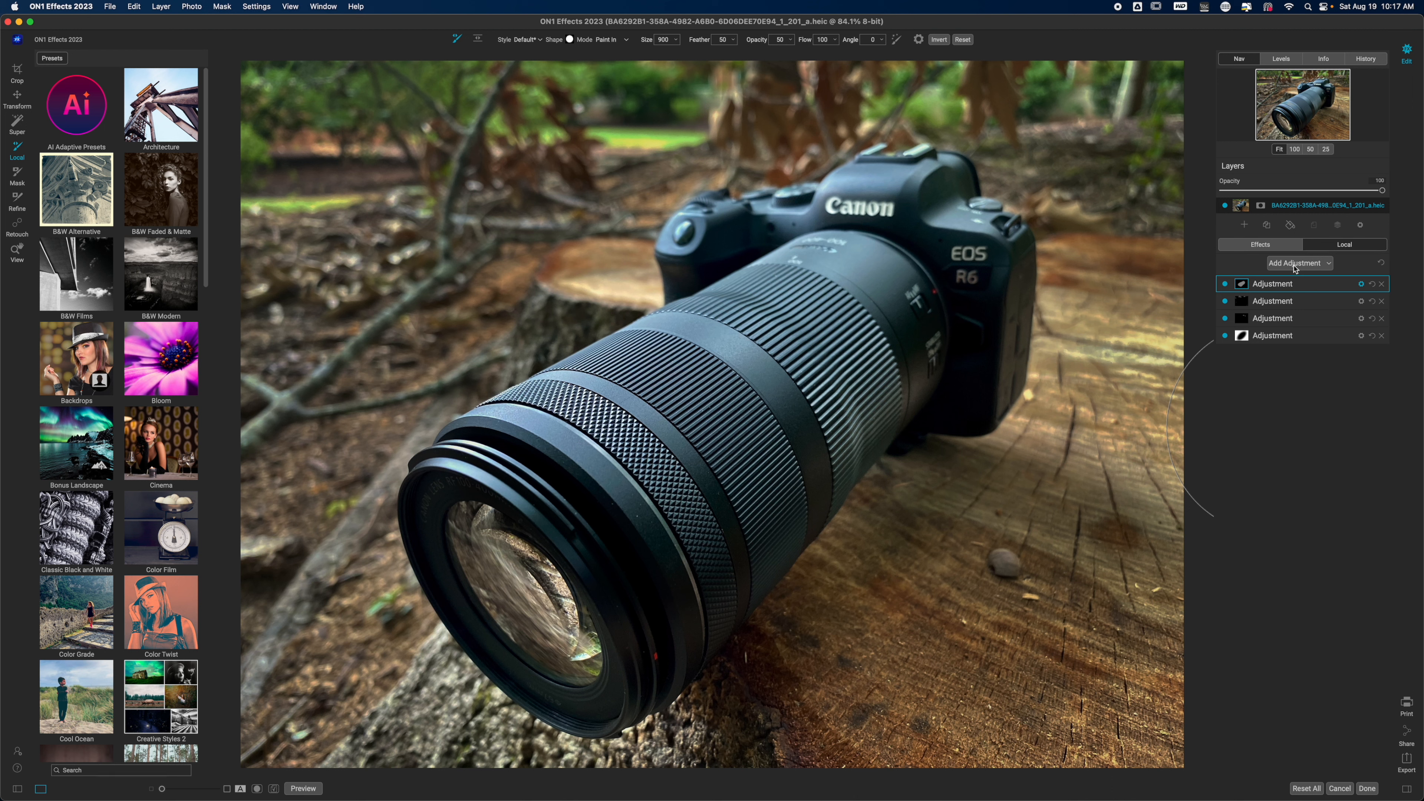
- Add a fifth adjustment with Exposure reset to 0 and Highlights raised to about 18
click(1295, 265)
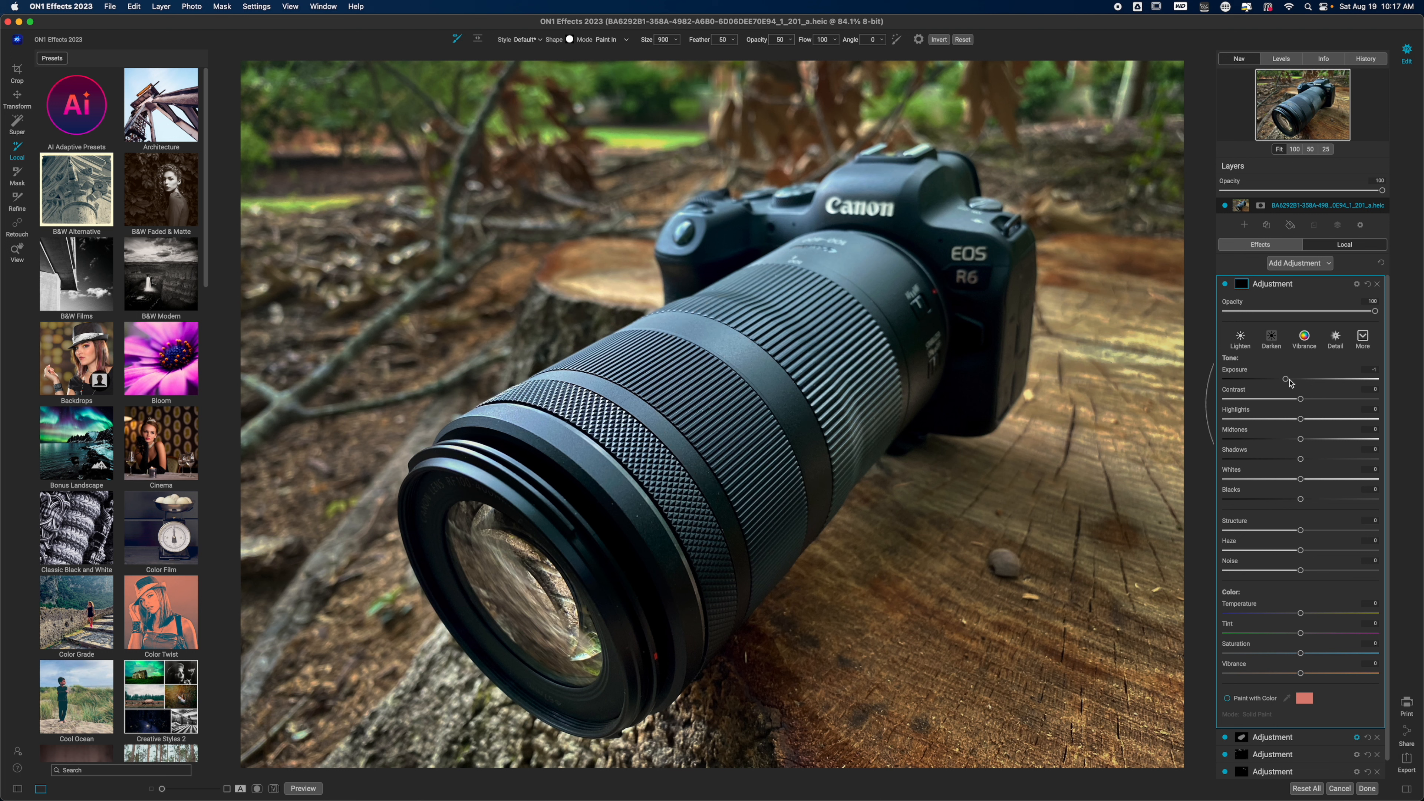
double_click(1233, 375)
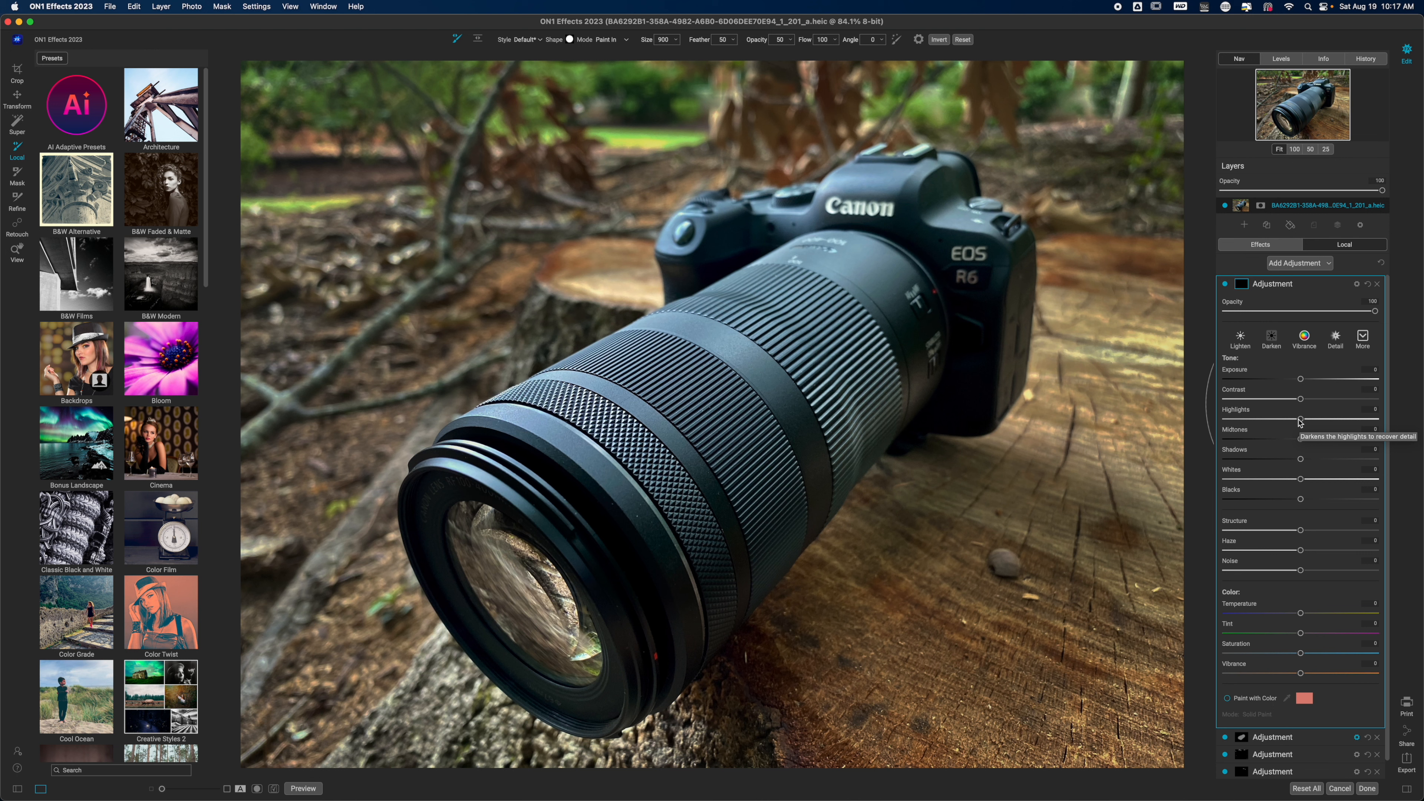
drag(1300, 422, 1316, 422)
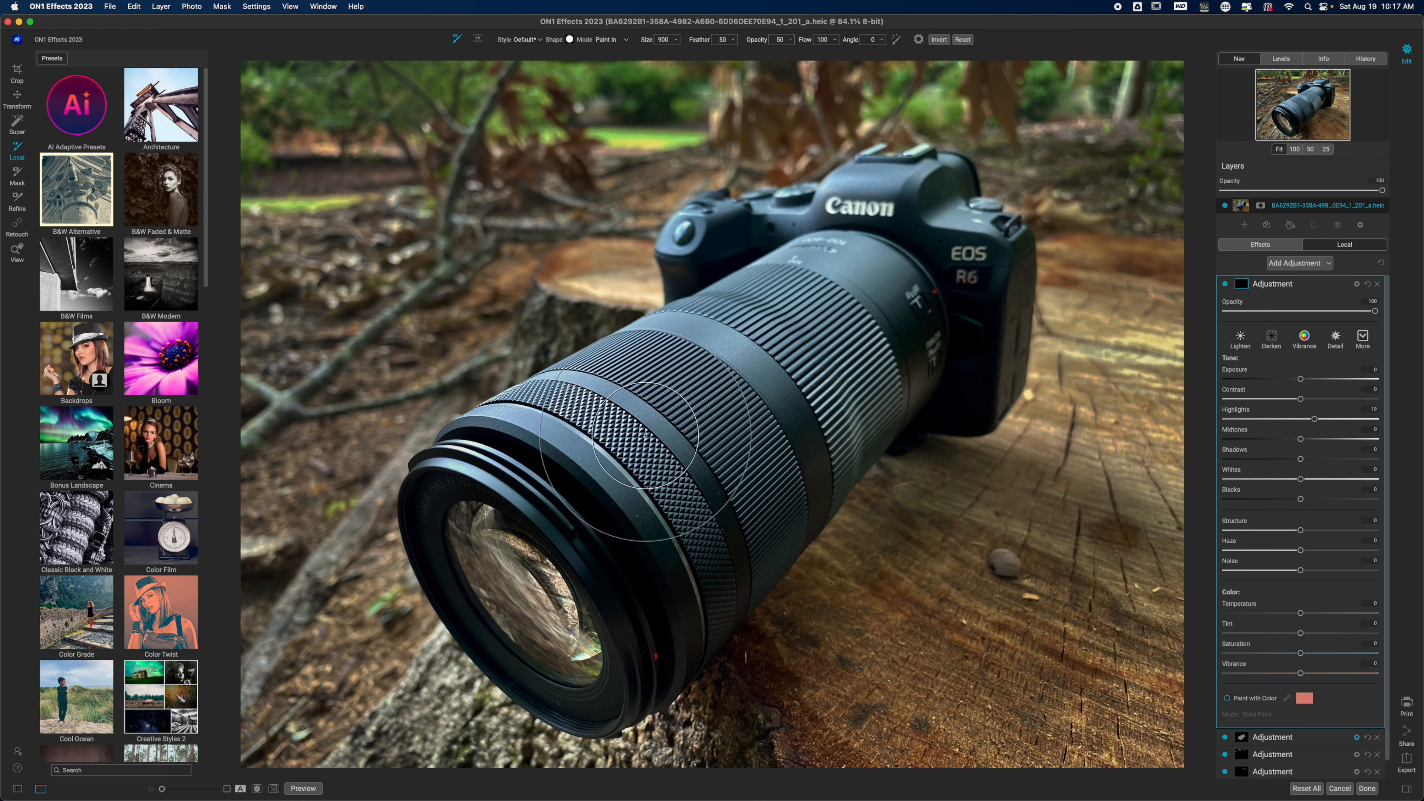
- Paint the highlight adjustment over the lens barrel with a size 700 brush and check the painted area in the mask view
key([)
key([)
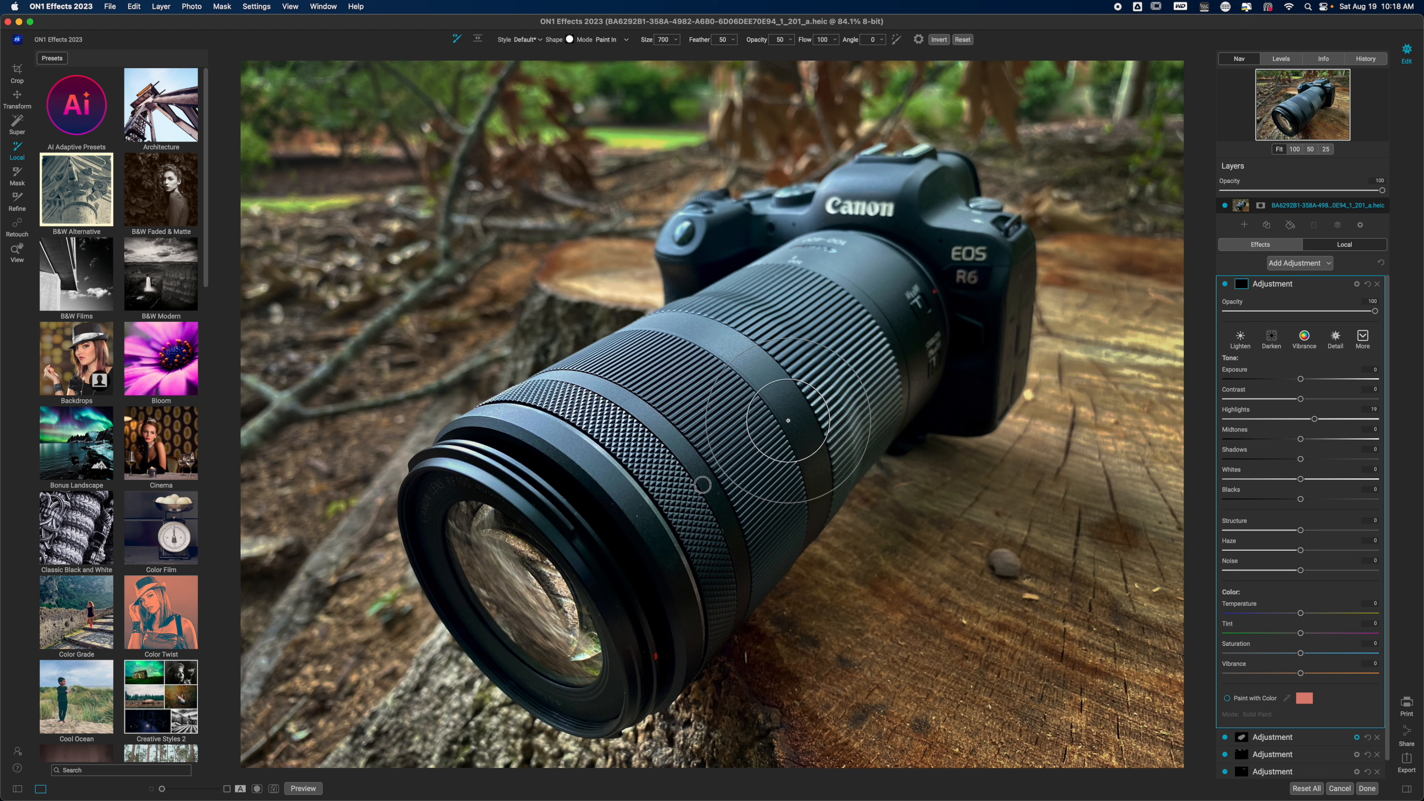
mouse_move(767, 347)
mouse_down()
mouse_move(714, 351)
mouse_move(610, 424)
mouse_move(661, 467)
mouse_up()
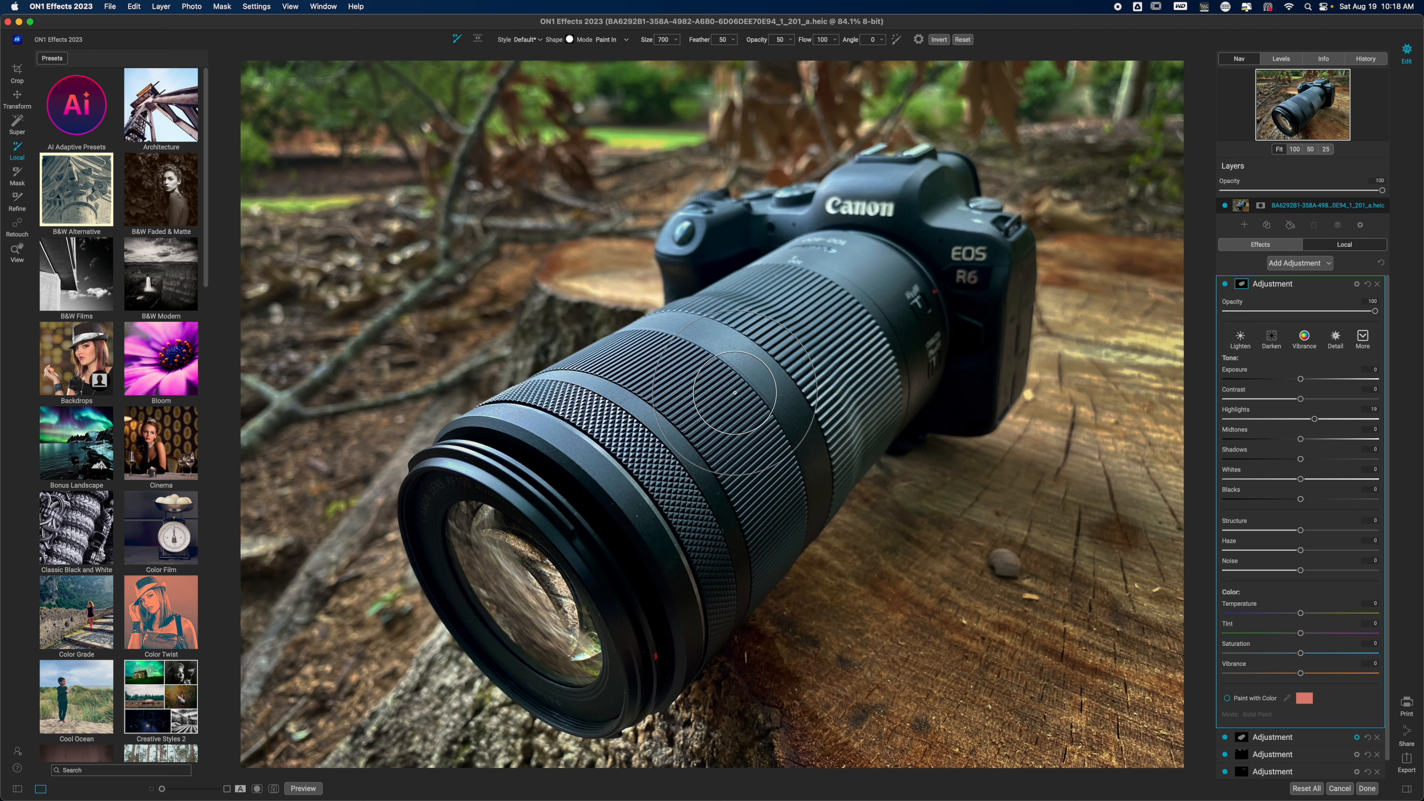
key(o)
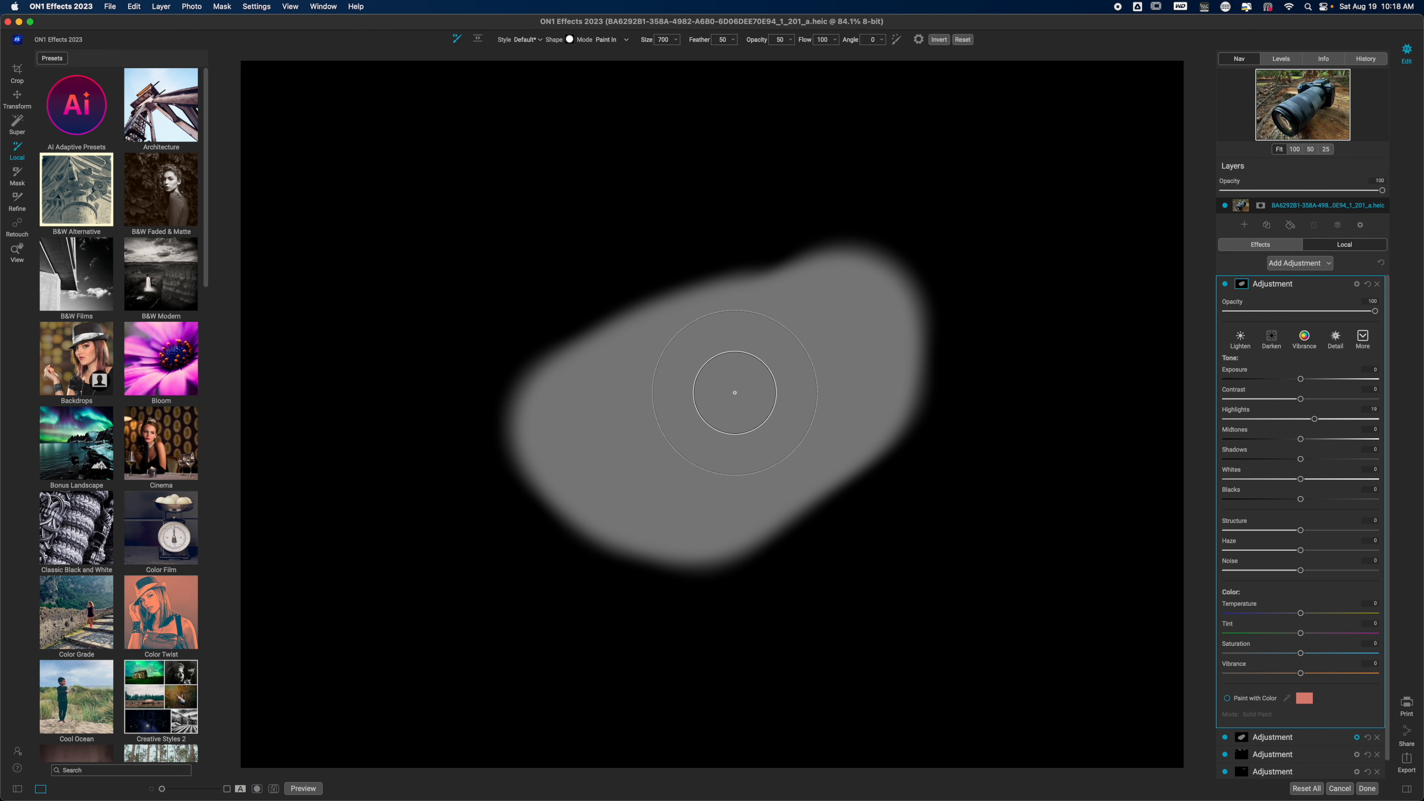
key(o)
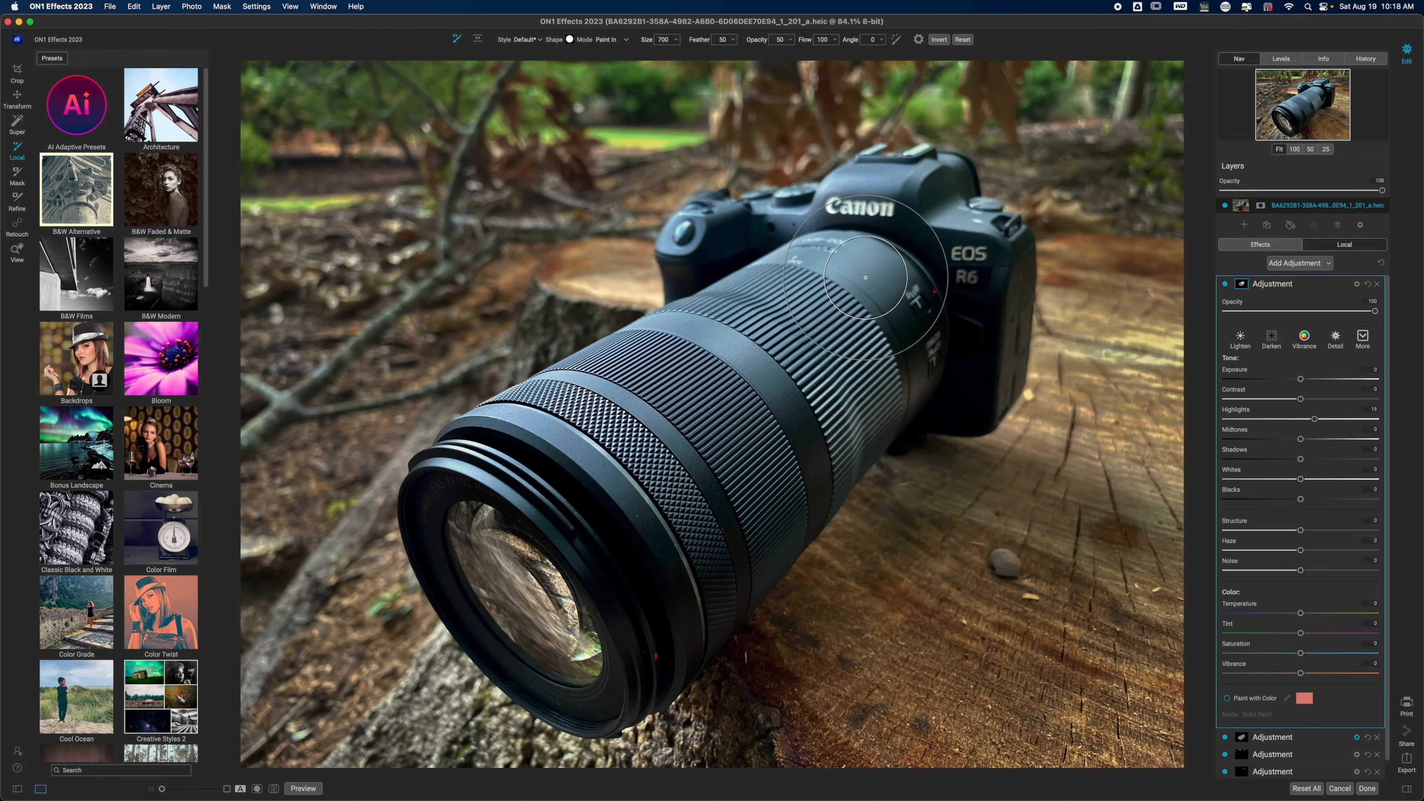
- Paint the highlight adjustment onto the base of the lens barrel near the camera body with a size 350 brush
key(bracketleft)
key(bracketleft)
key(bracketleft)
key(bracketleft)
key(bracketleft)
key(bracketleft)
key(bracketleft)
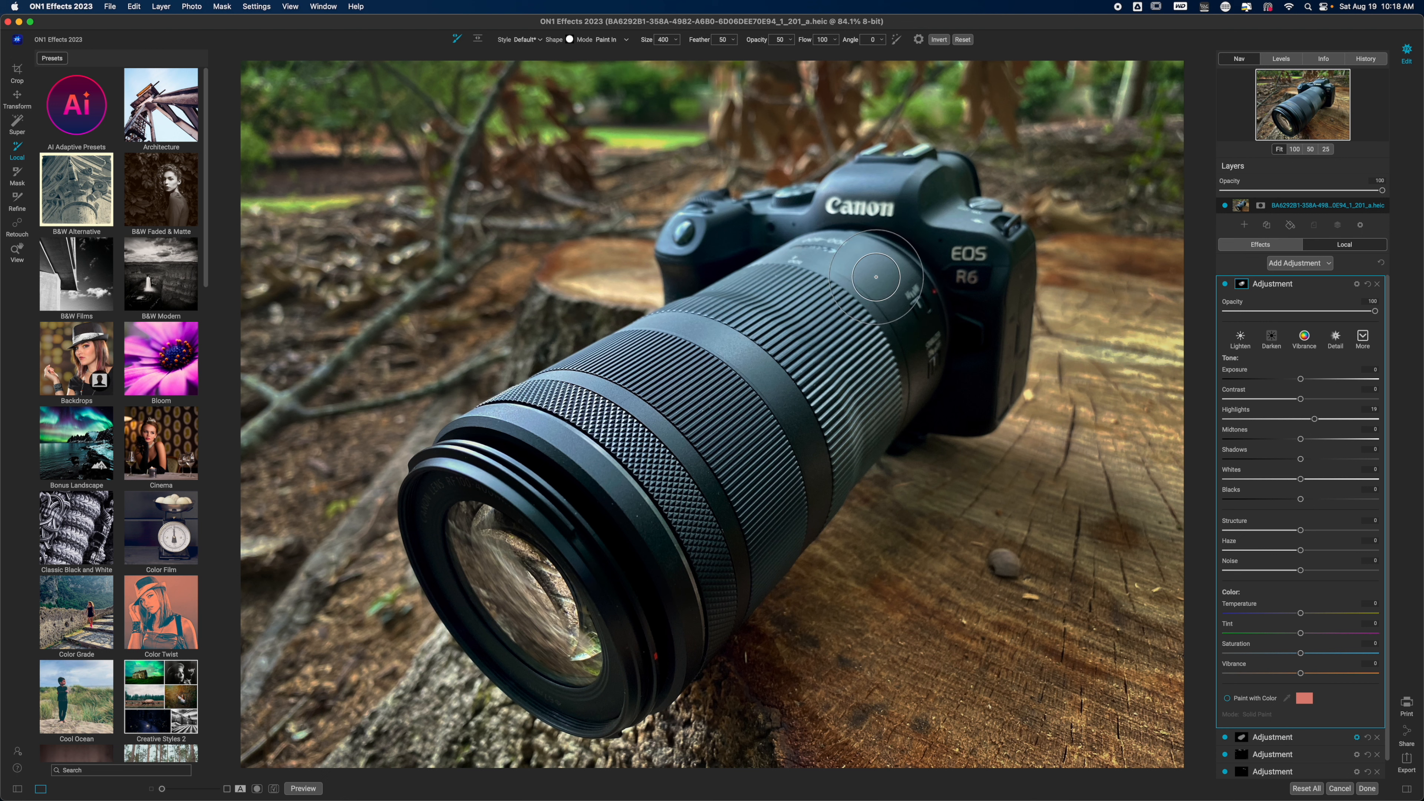
mouse_move(887, 279)
mouse_down()
mouse_move(793, 252)
mouse_move(850, 246)
mouse_move(881, 312)
mouse_up()
- Set the lens highlight adjustment's Highlights to about 55, Exposure to 0.4 and Structure to 31
drag(1316, 420, 1350, 421)
drag(1303, 382, 1308, 383)
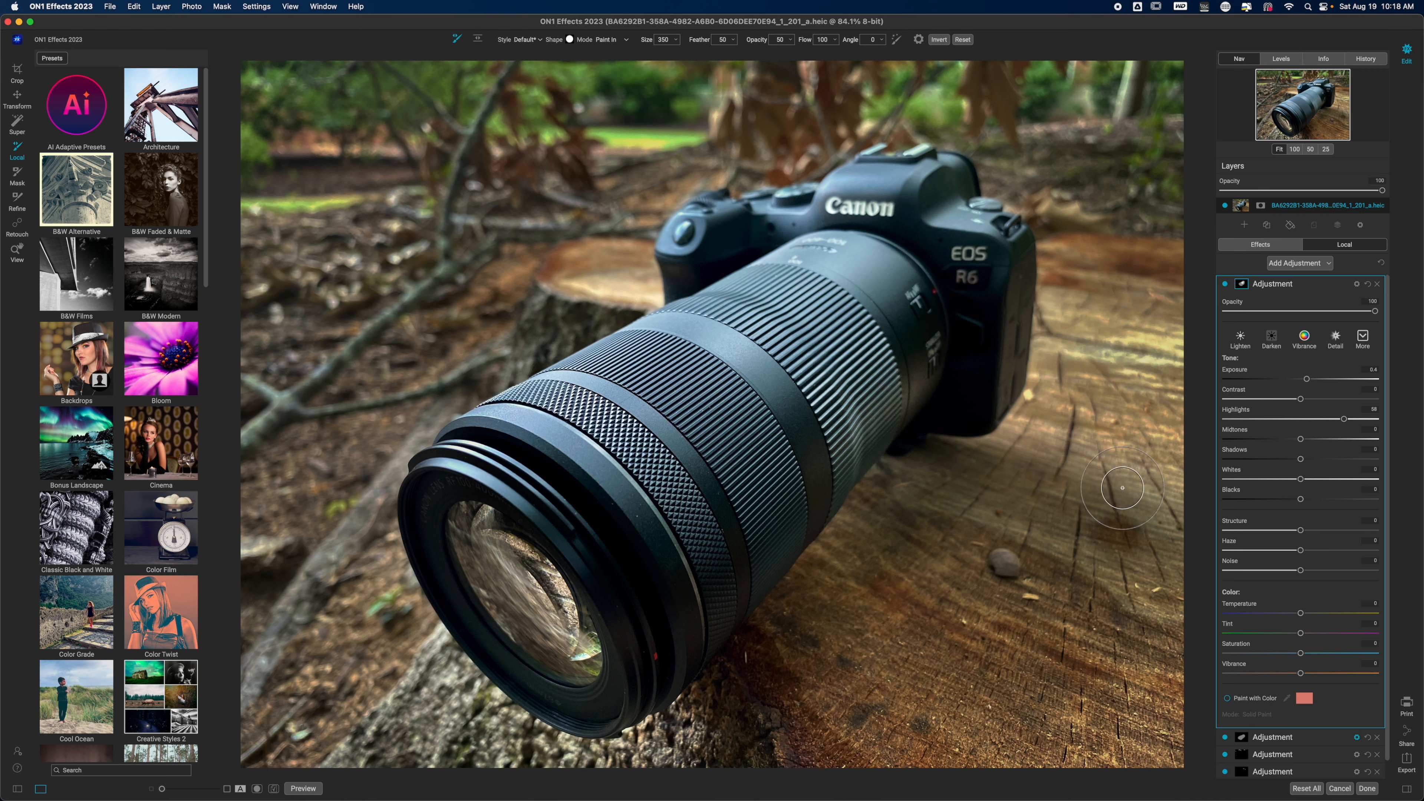
drag(1300, 530, 1323, 533)
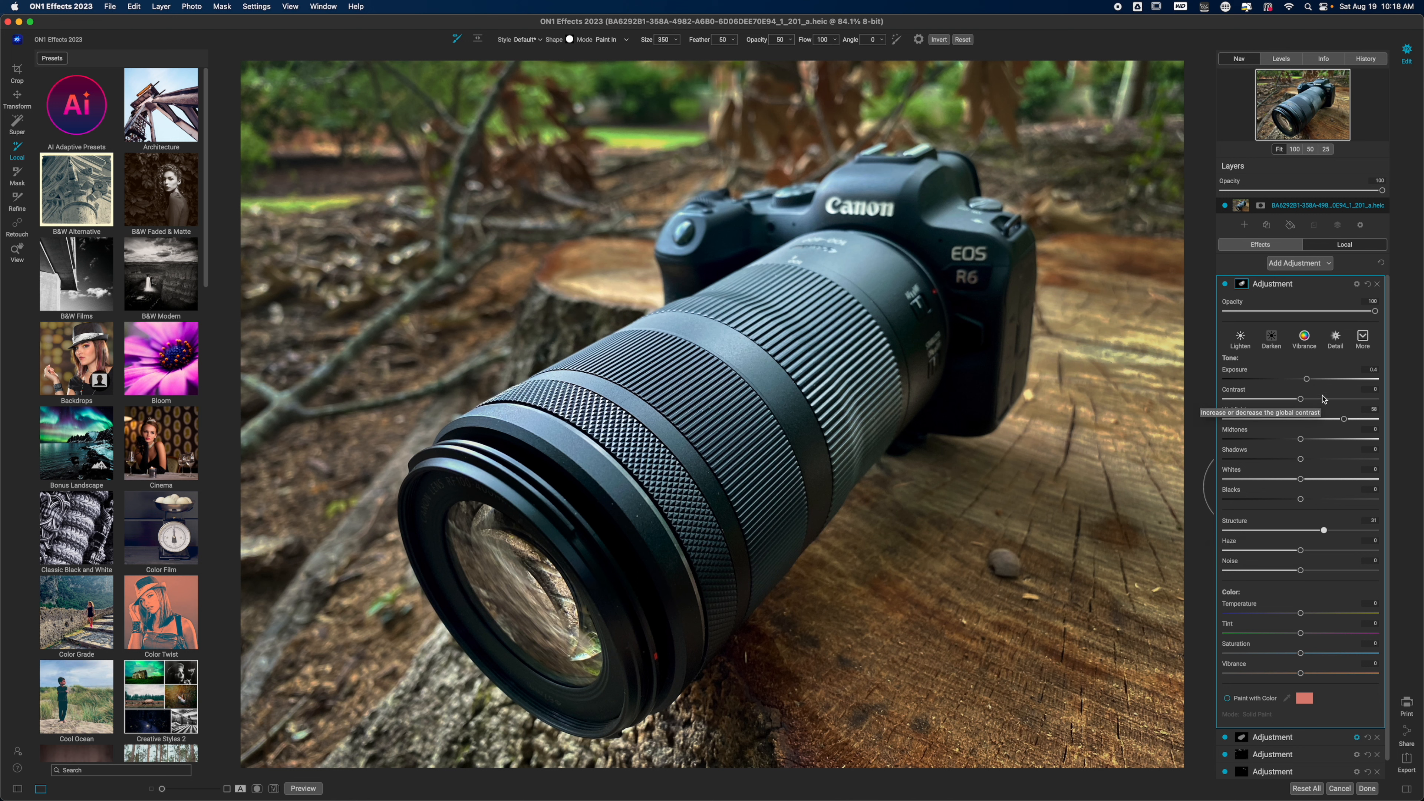
- Set the lens highlight adjustment's blending mode to Overlay and raise its blending Shadows protection to about 99
click(1358, 284)
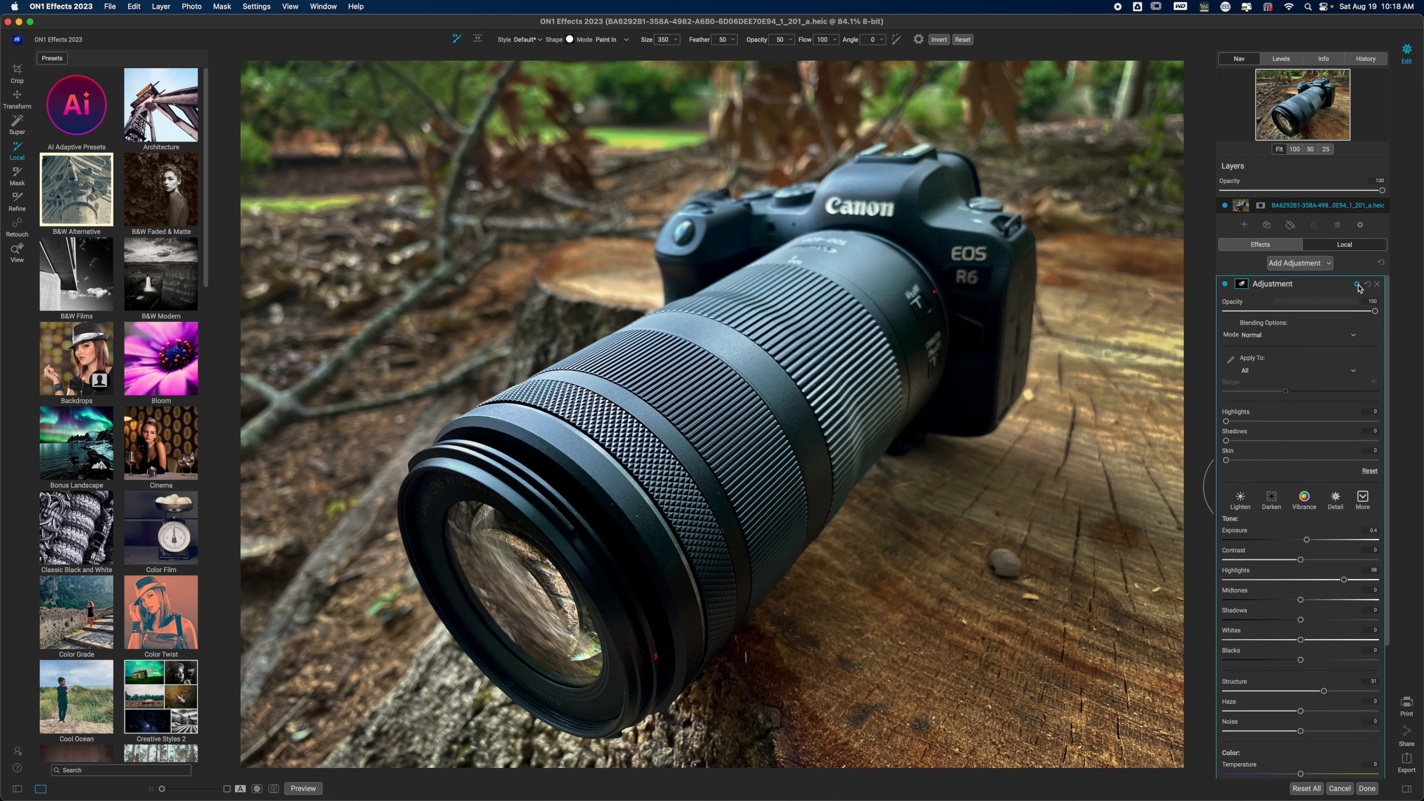
click(1268, 335)
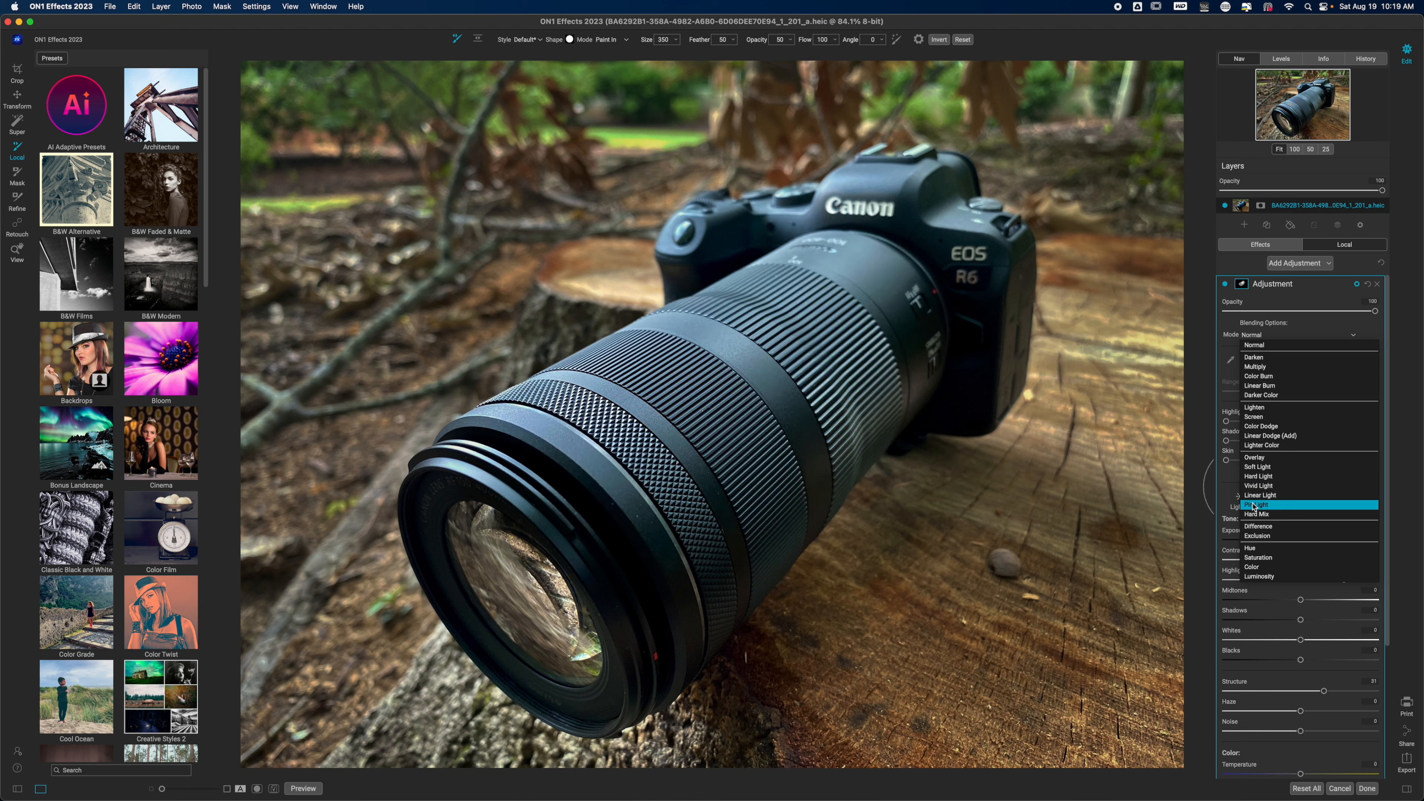
click(1255, 458)
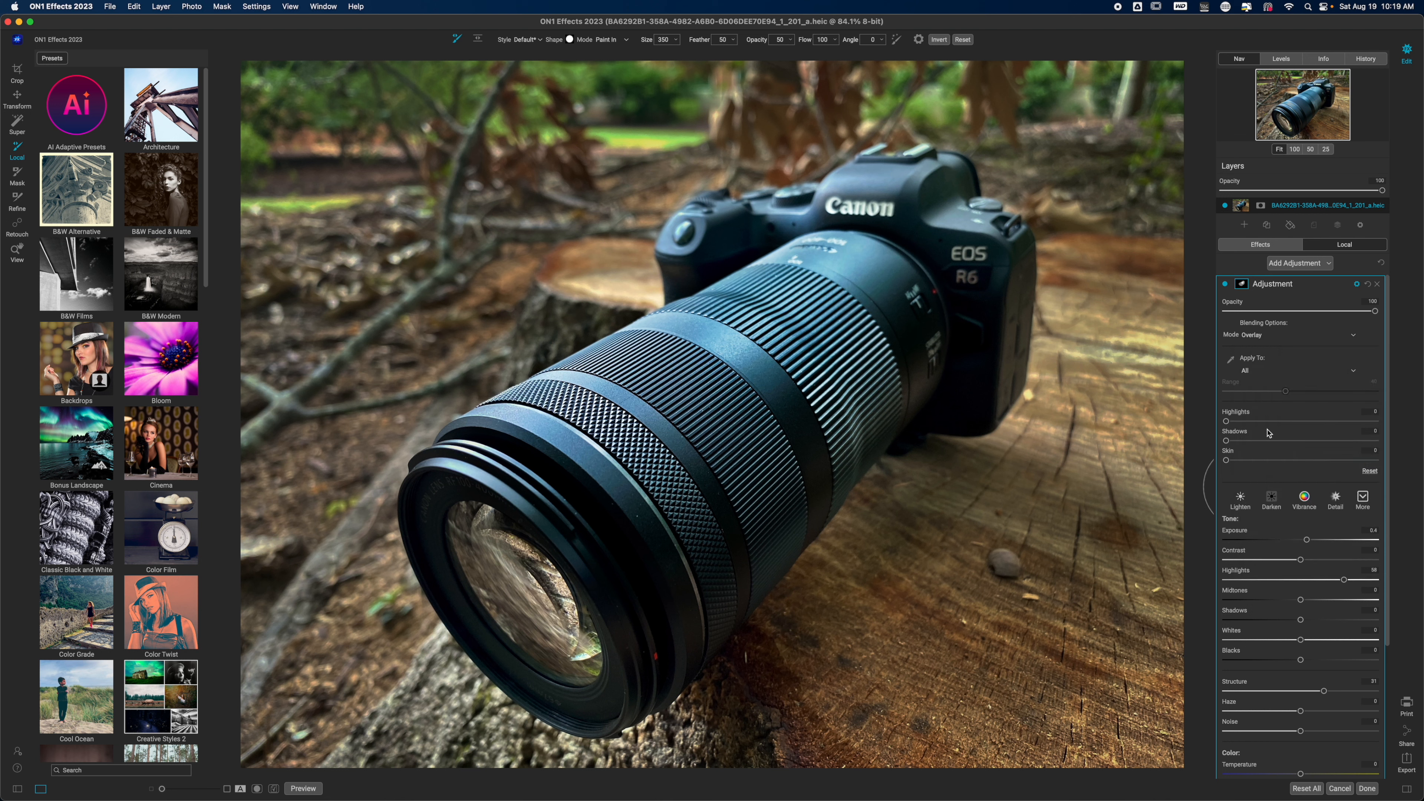
drag(1227, 441, 1379, 441)
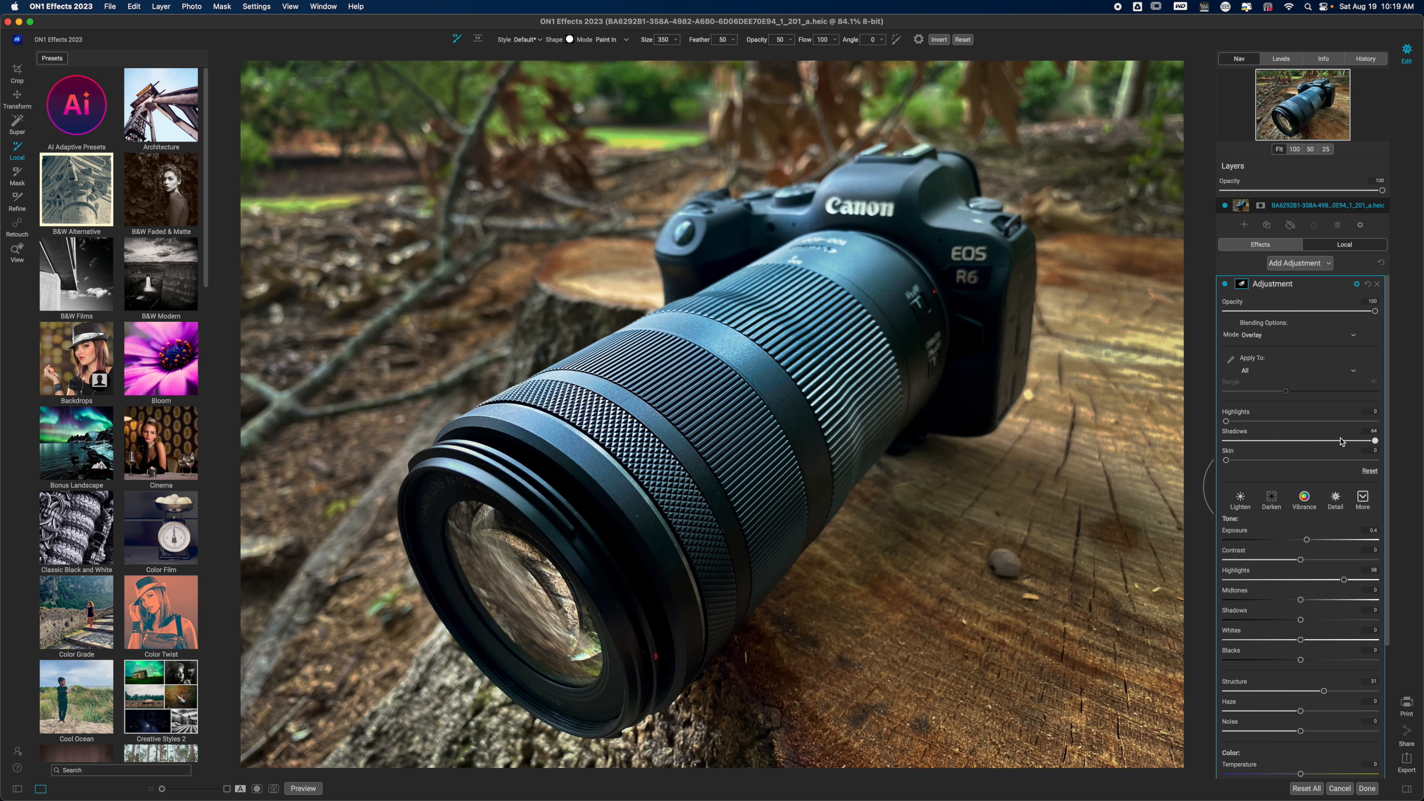
- Keep the lens highlight adjustment applied to All and lower its Saturation to about -34
click(1277, 371)
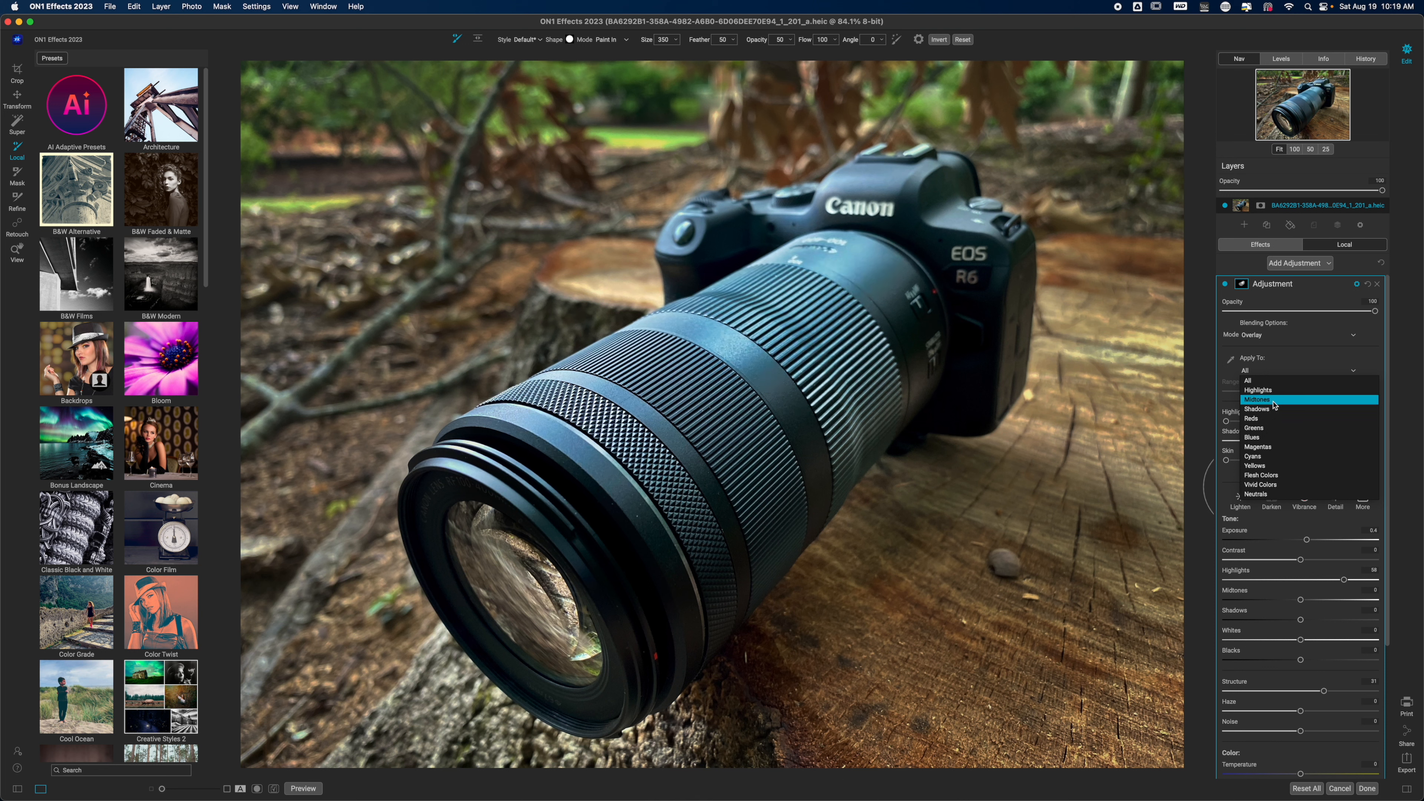
click(1270, 383)
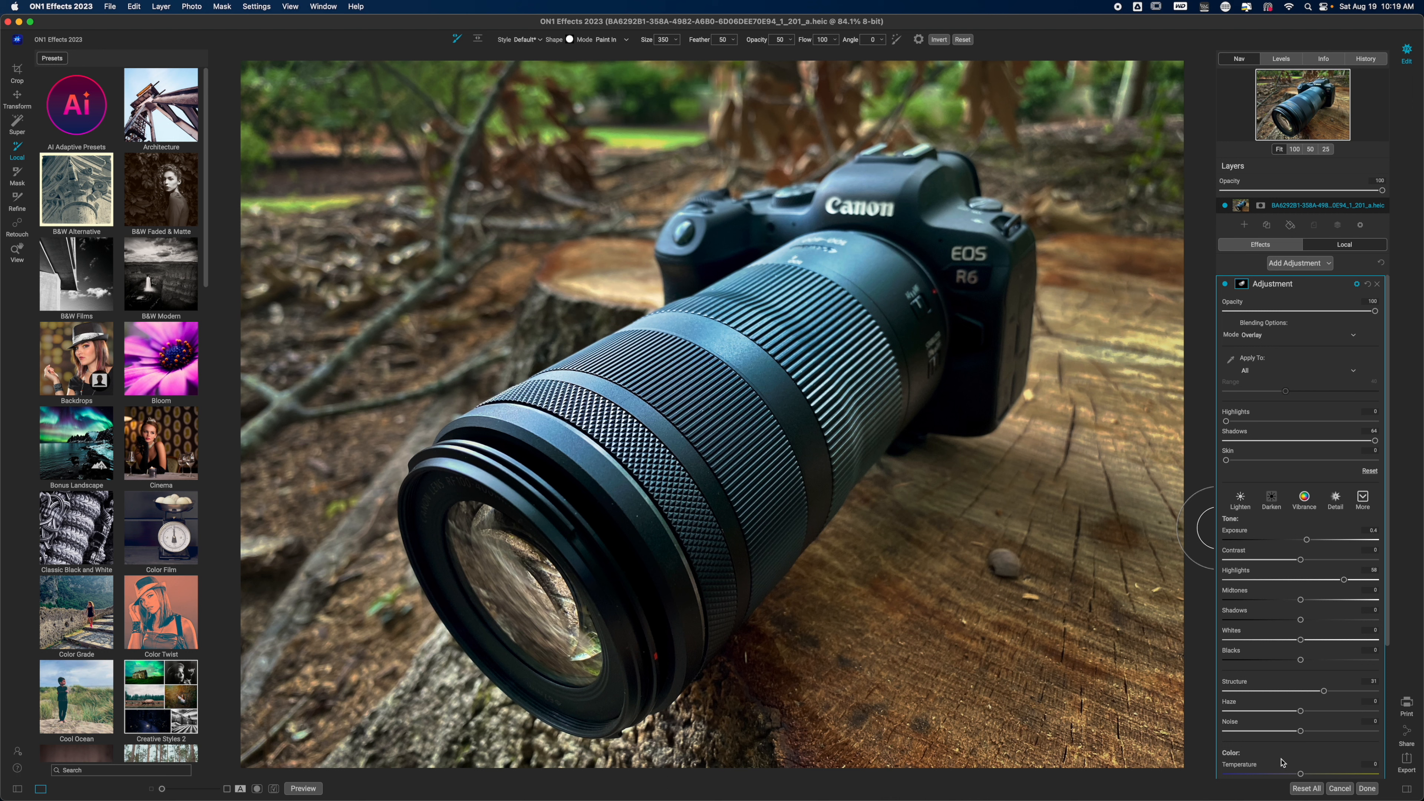
scroll(1287, 763, down, 5)
mouse_move(1300, 635)
mouse_down()
mouse_move(1248, 639)
mouse_move(1275, 639)
mouse_up()
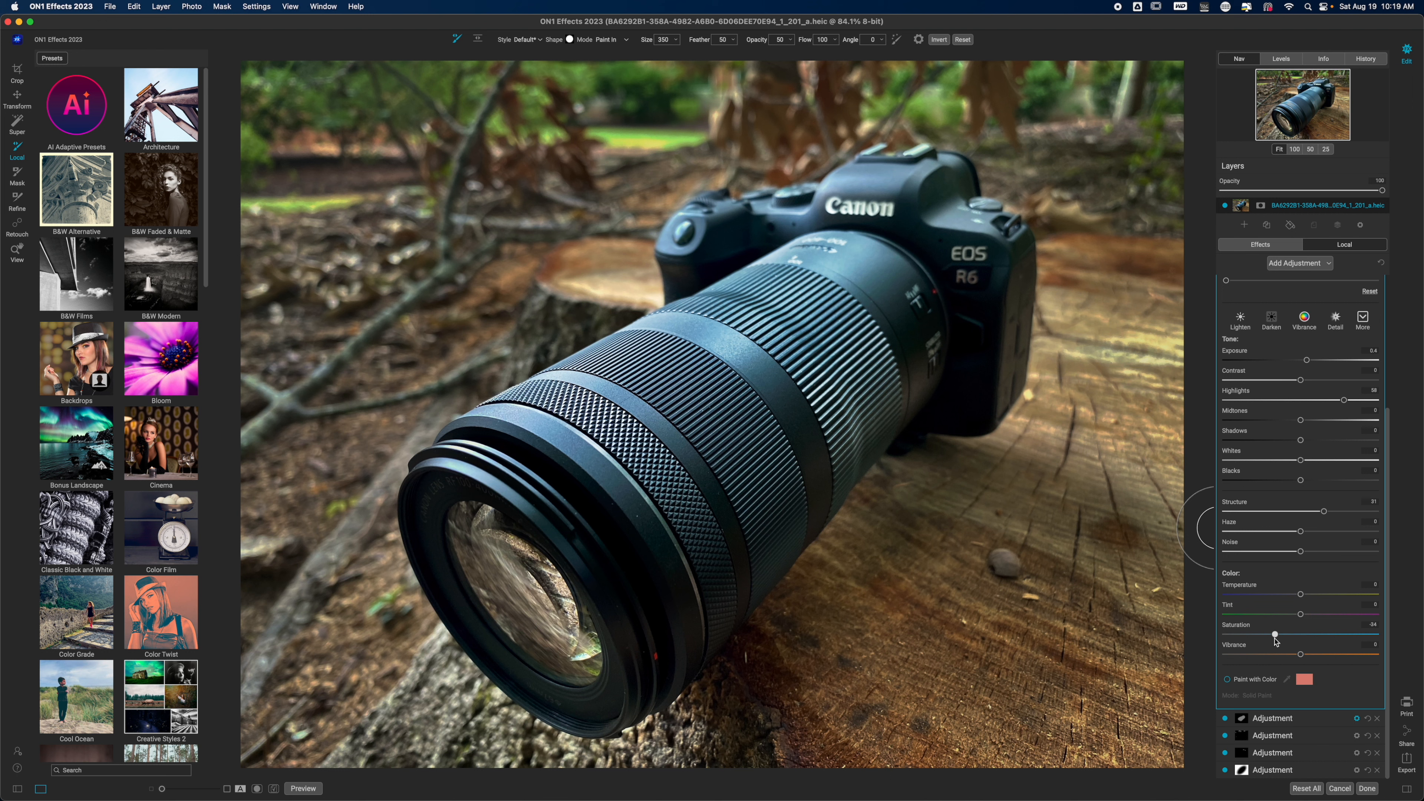
drag(1392, 491, 1392, 354)
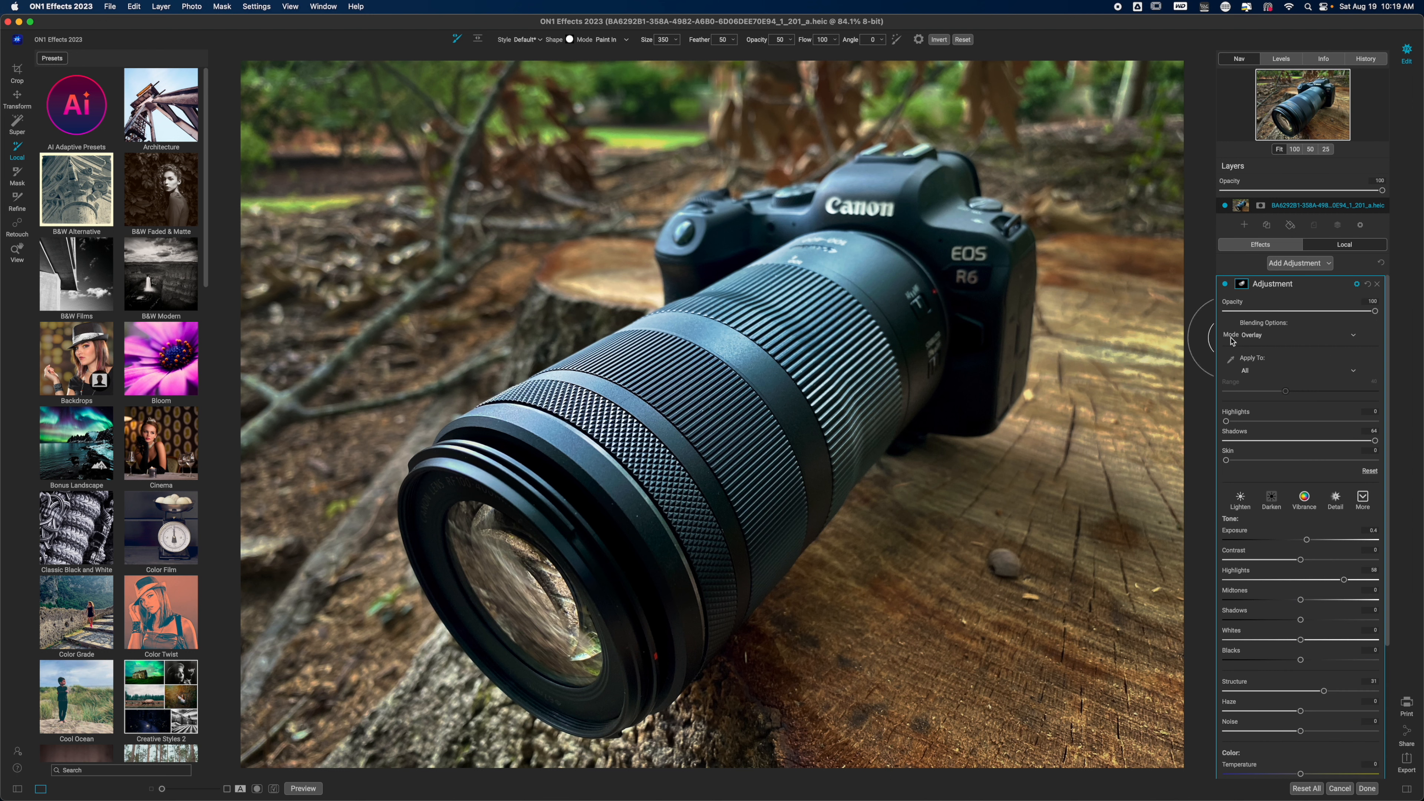
- Change the lens highlight adjustment's blending mode to Luminosity and apply it to Highlights with a Range of about 78
click(1313, 336)
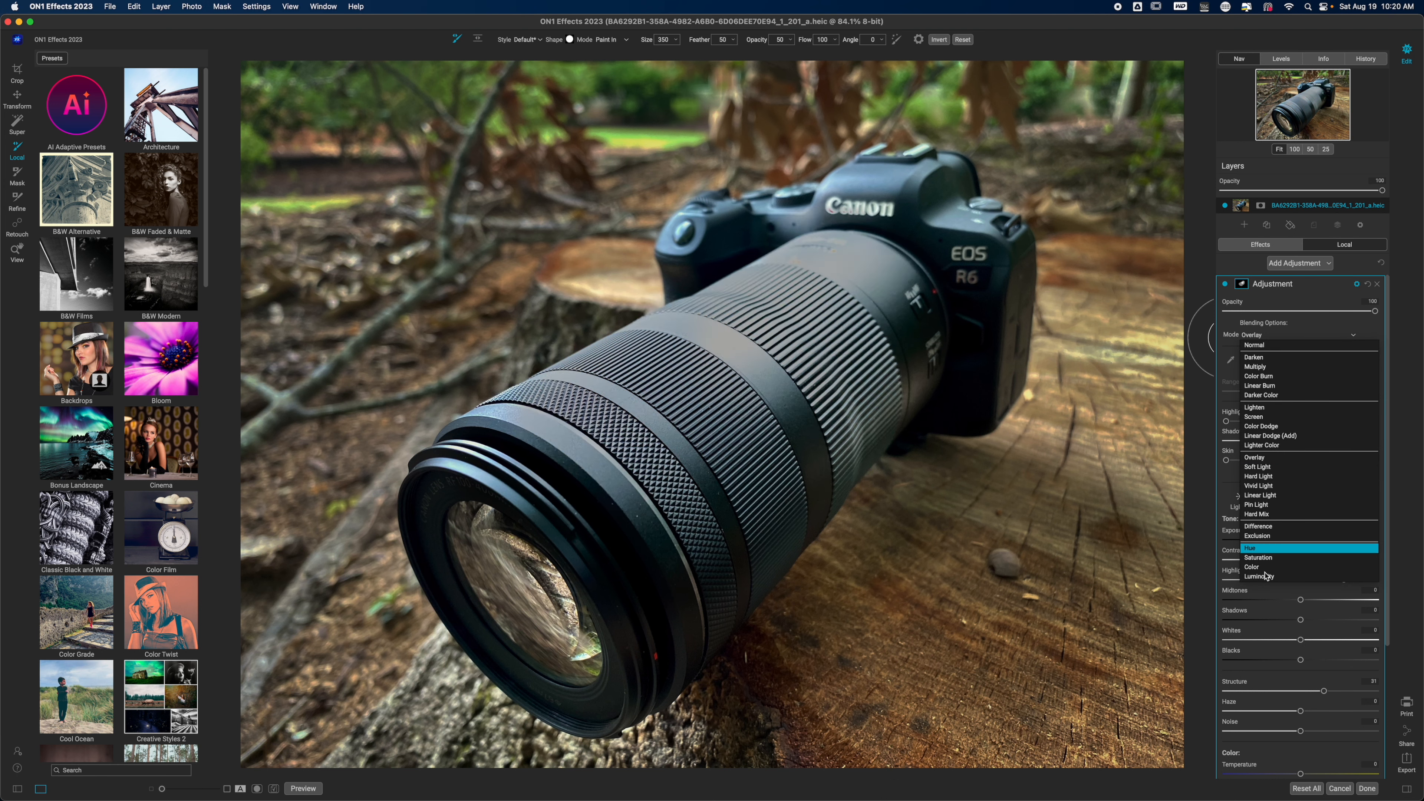
click(1262, 576)
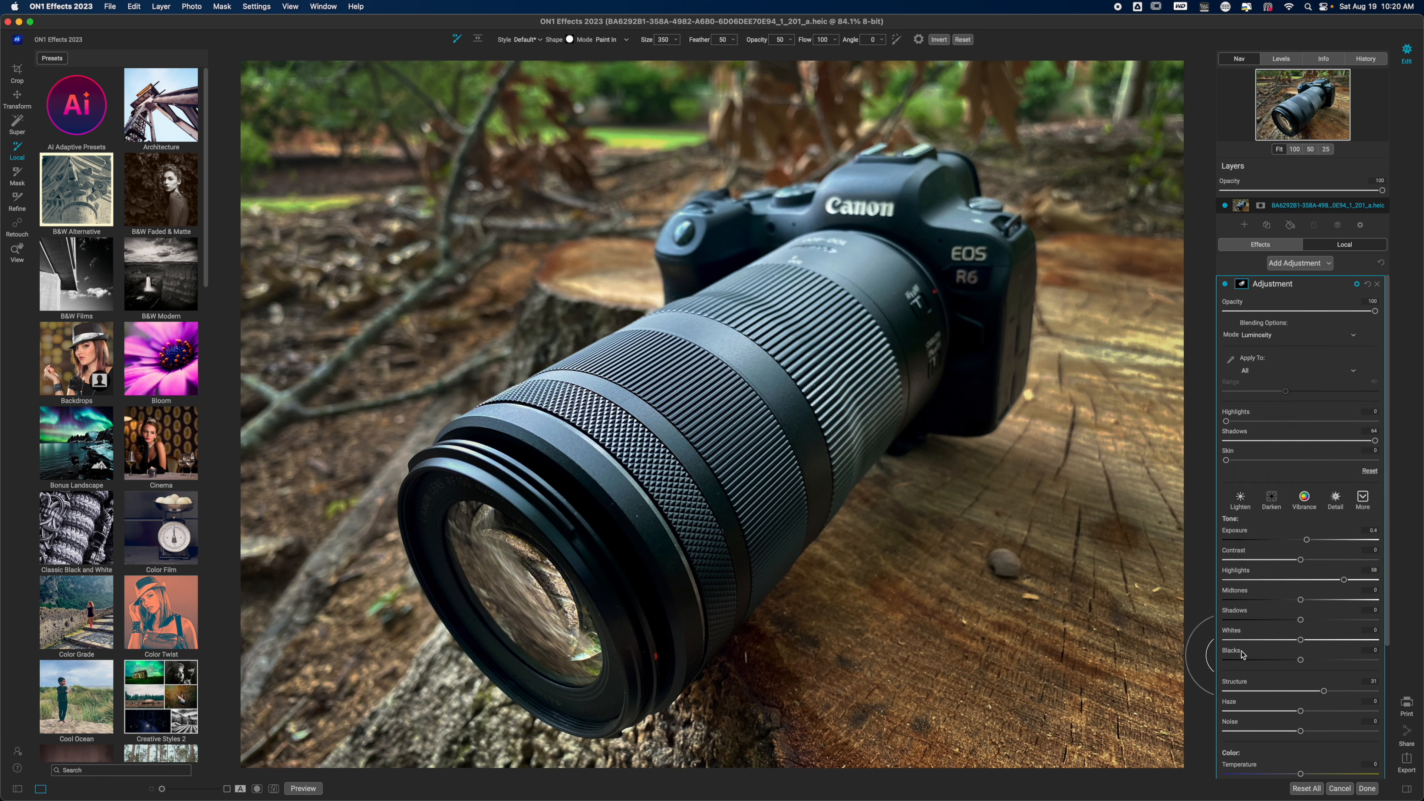
click(1284, 372)
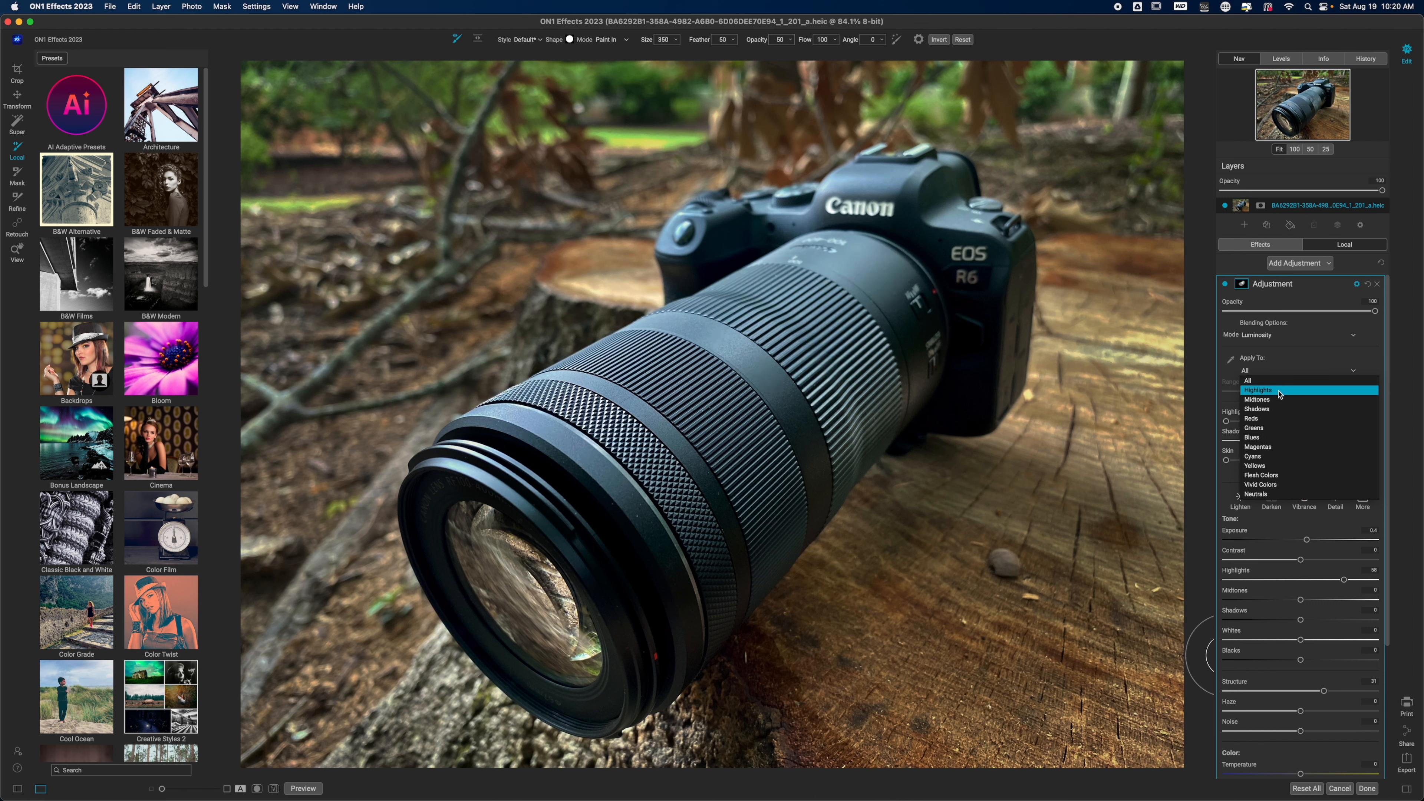
click(1280, 394)
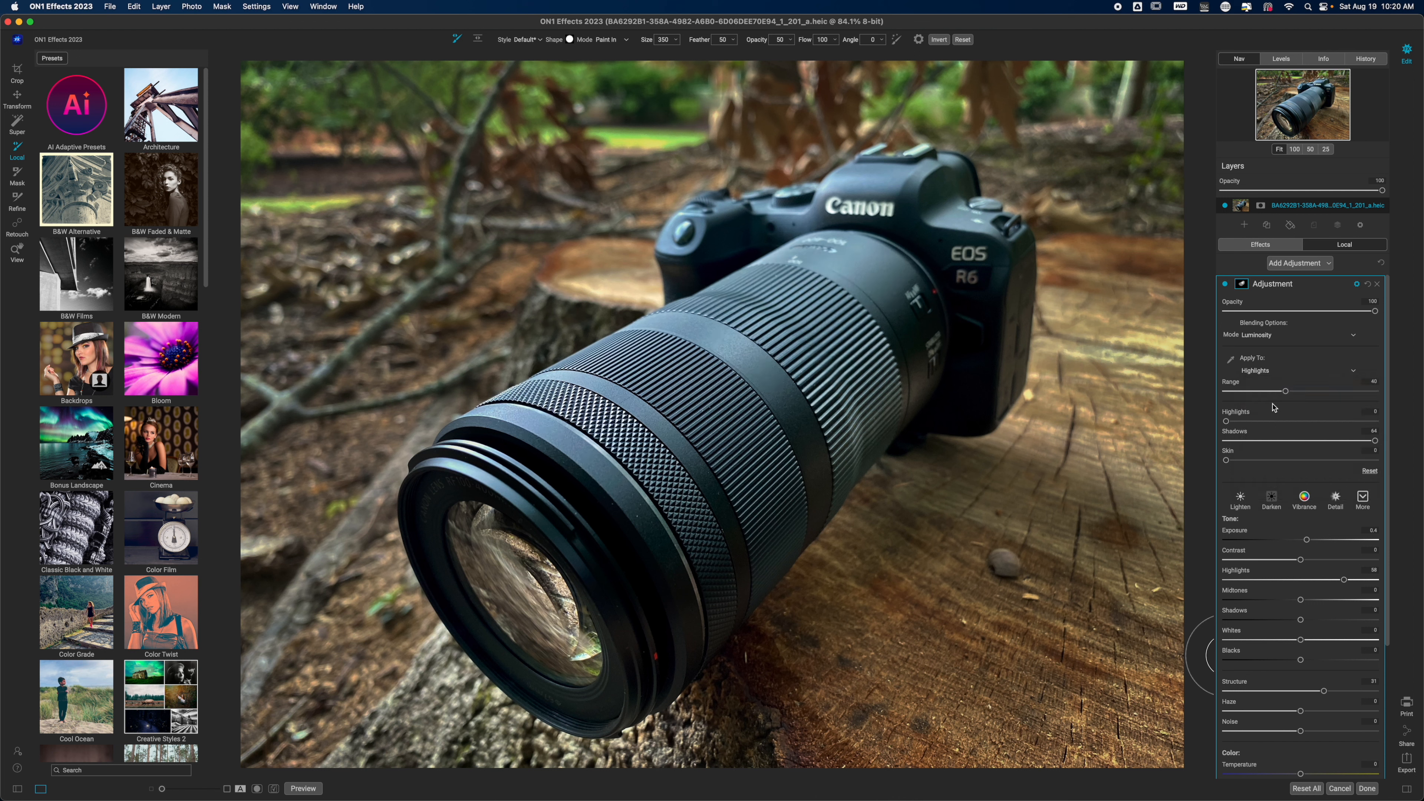
drag(1286, 391, 1343, 395)
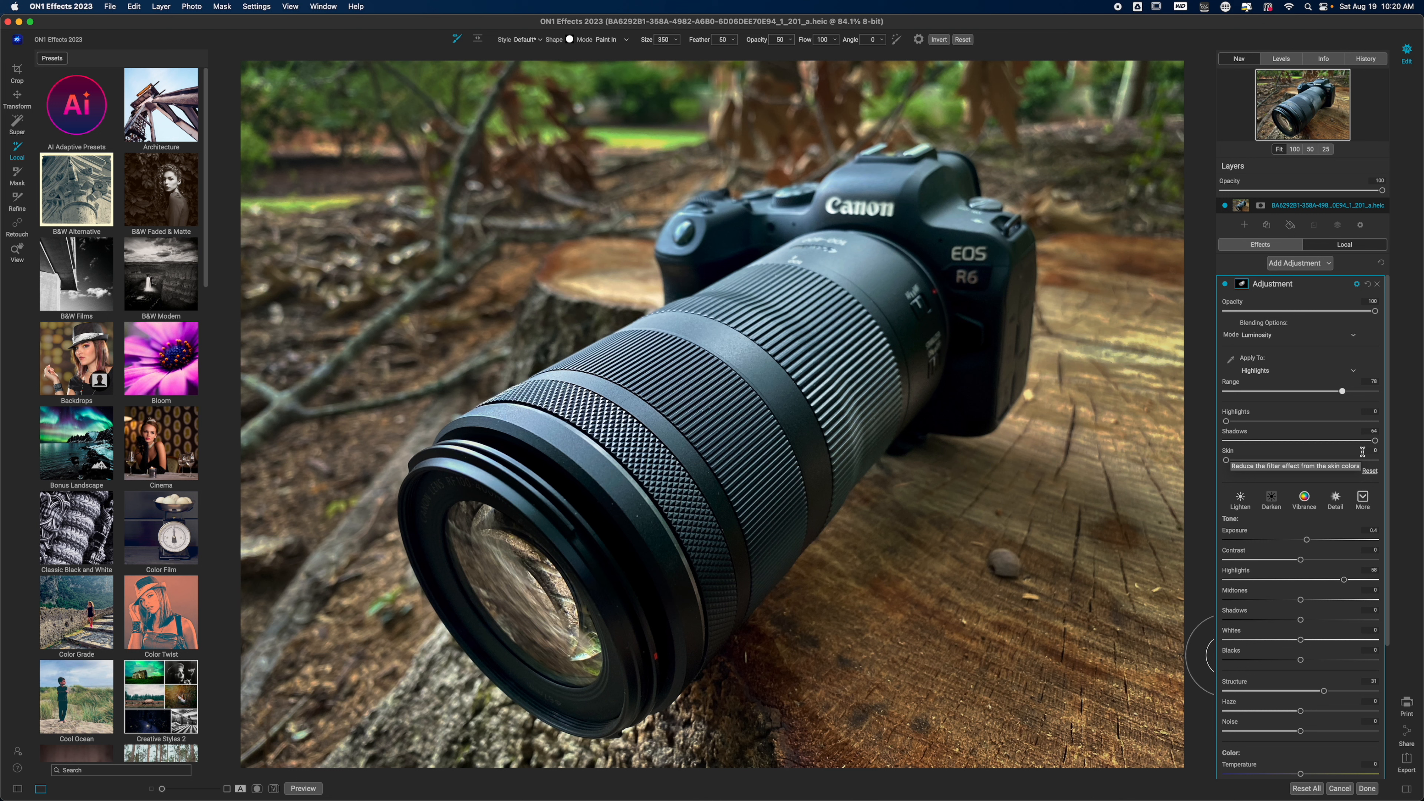
- Compare the lens with and without the highlight adjustment and collapse its settings
click(1225, 285)
click(1226, 285)
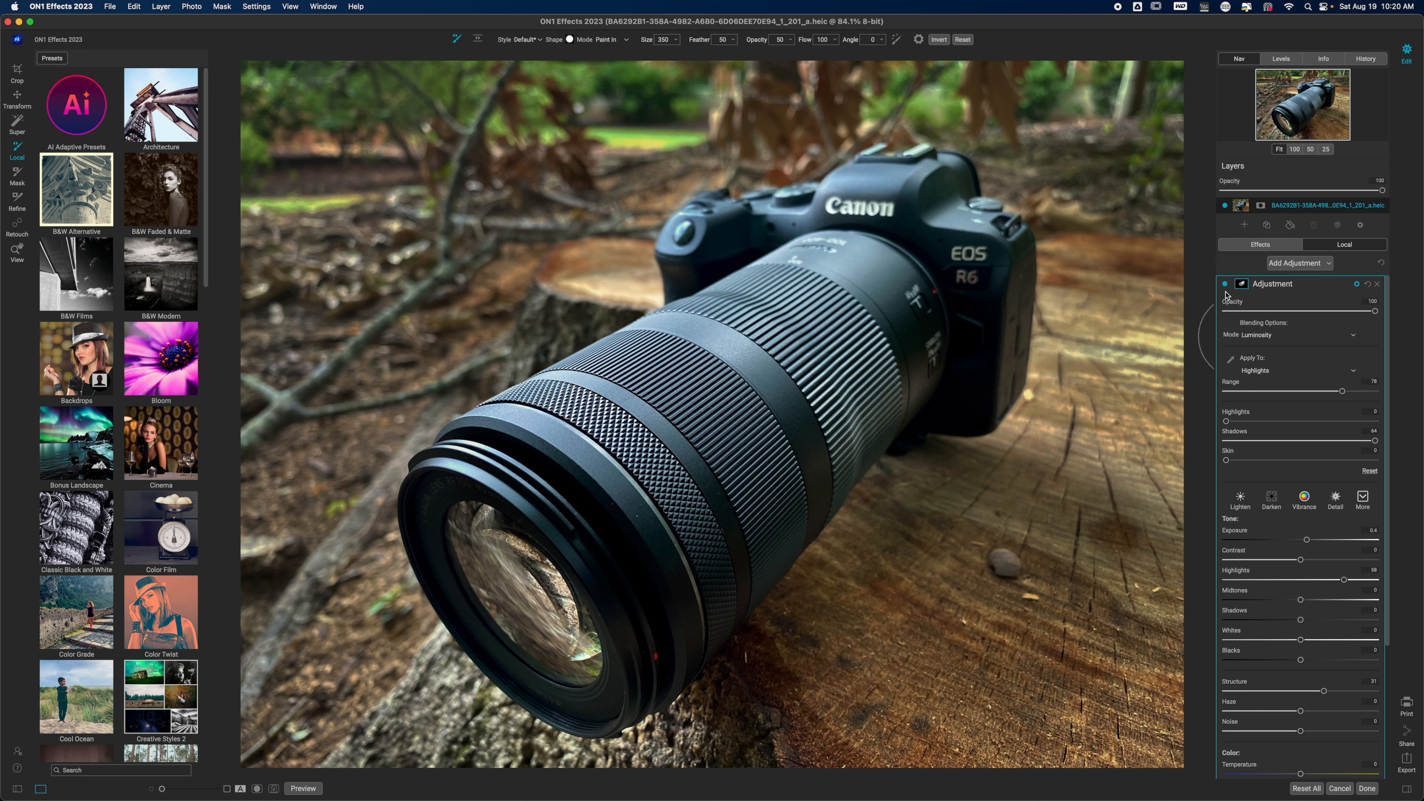
click(1226, 285)
click(1226, 286)
click(1308, 288)
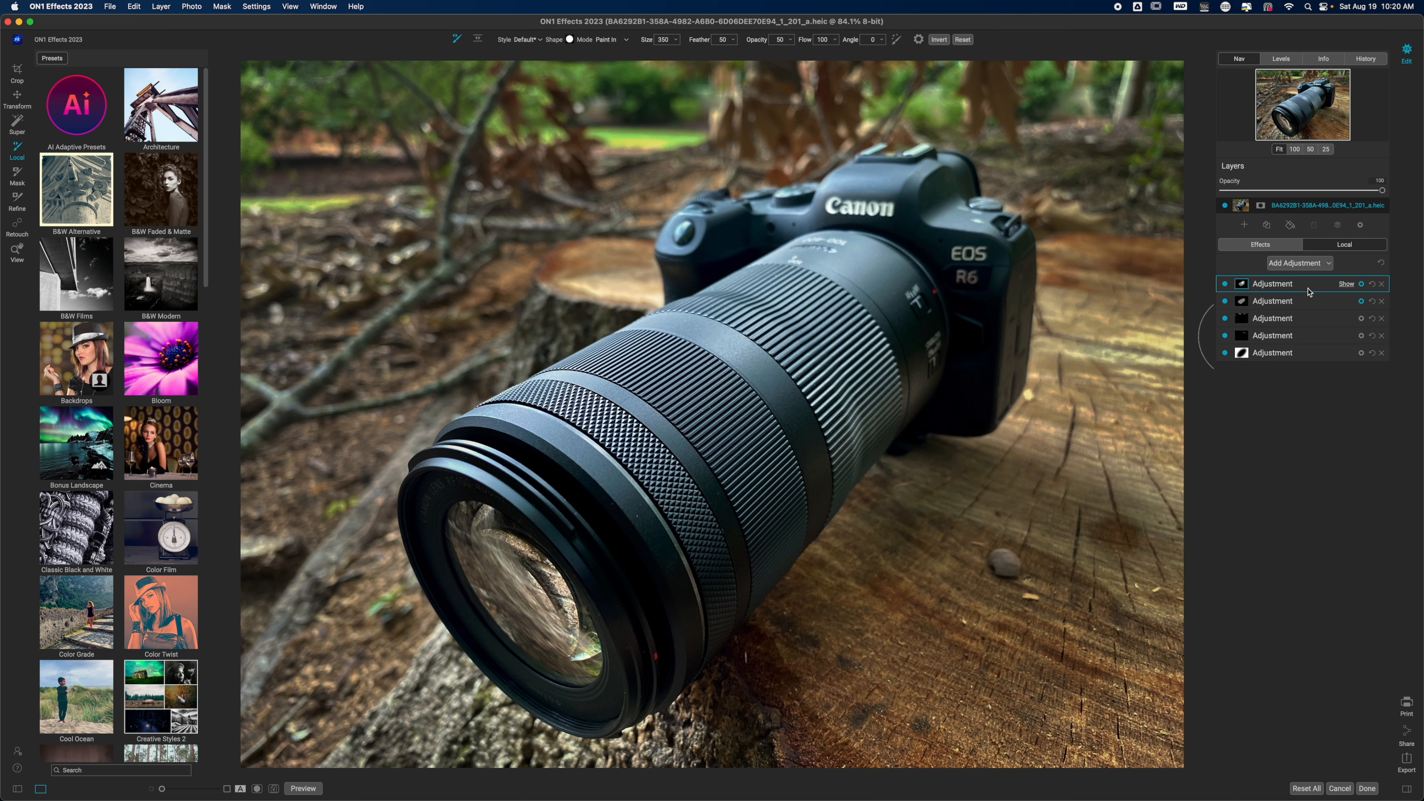
- Add a Bleach Bypass filter with Opacity 61, Brightness about -9 and Contrast about 19, and collapse it
click(1253, 247)
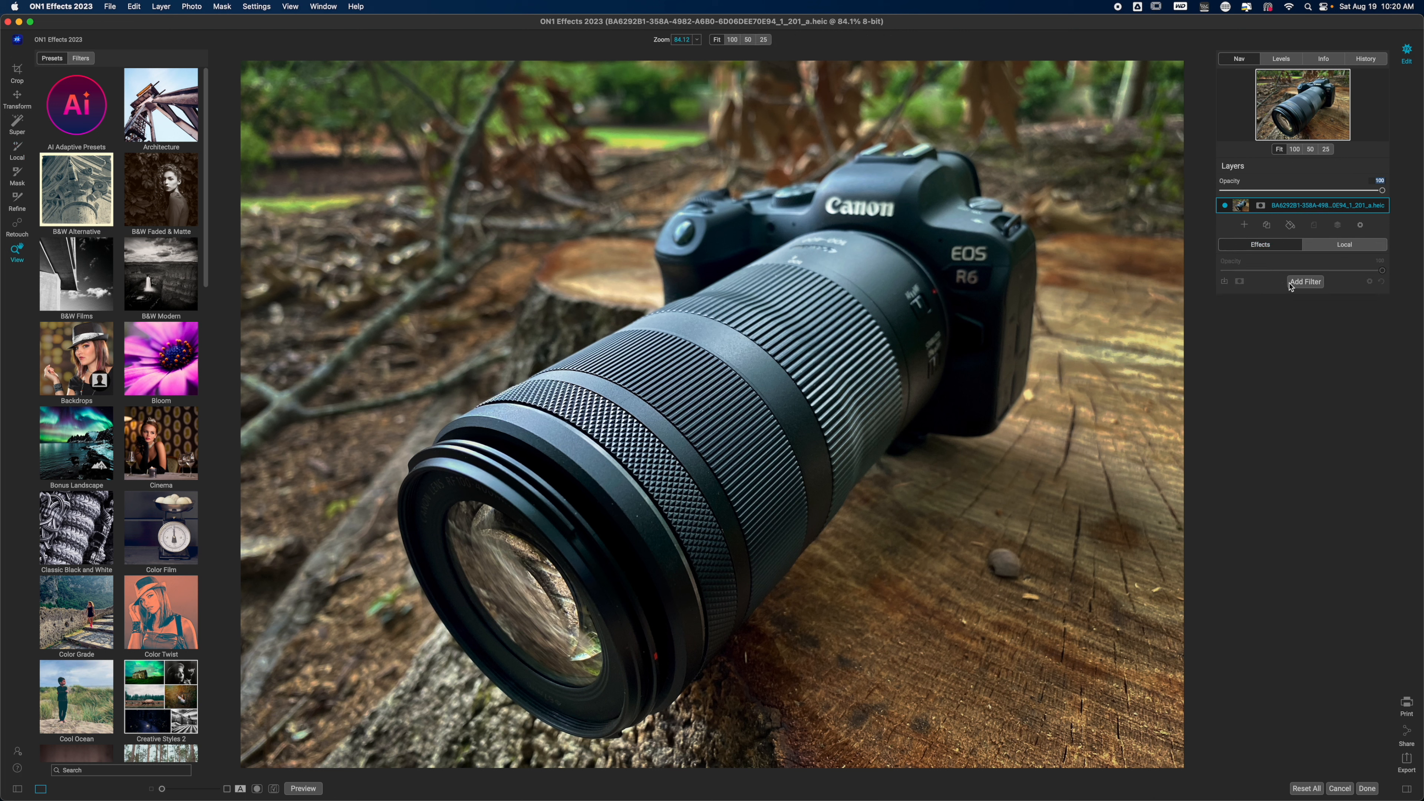
click(1305, 282)
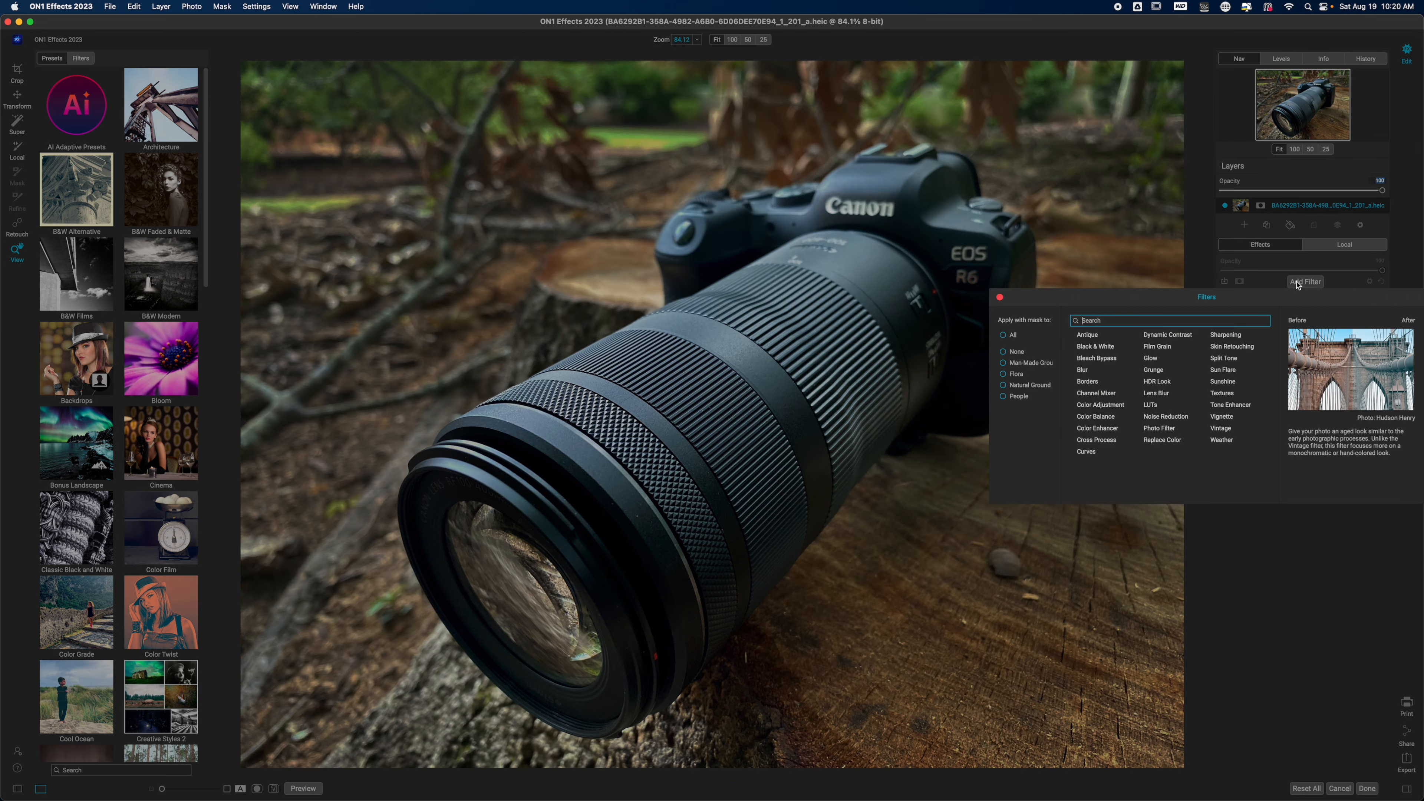
click(1093, 359)
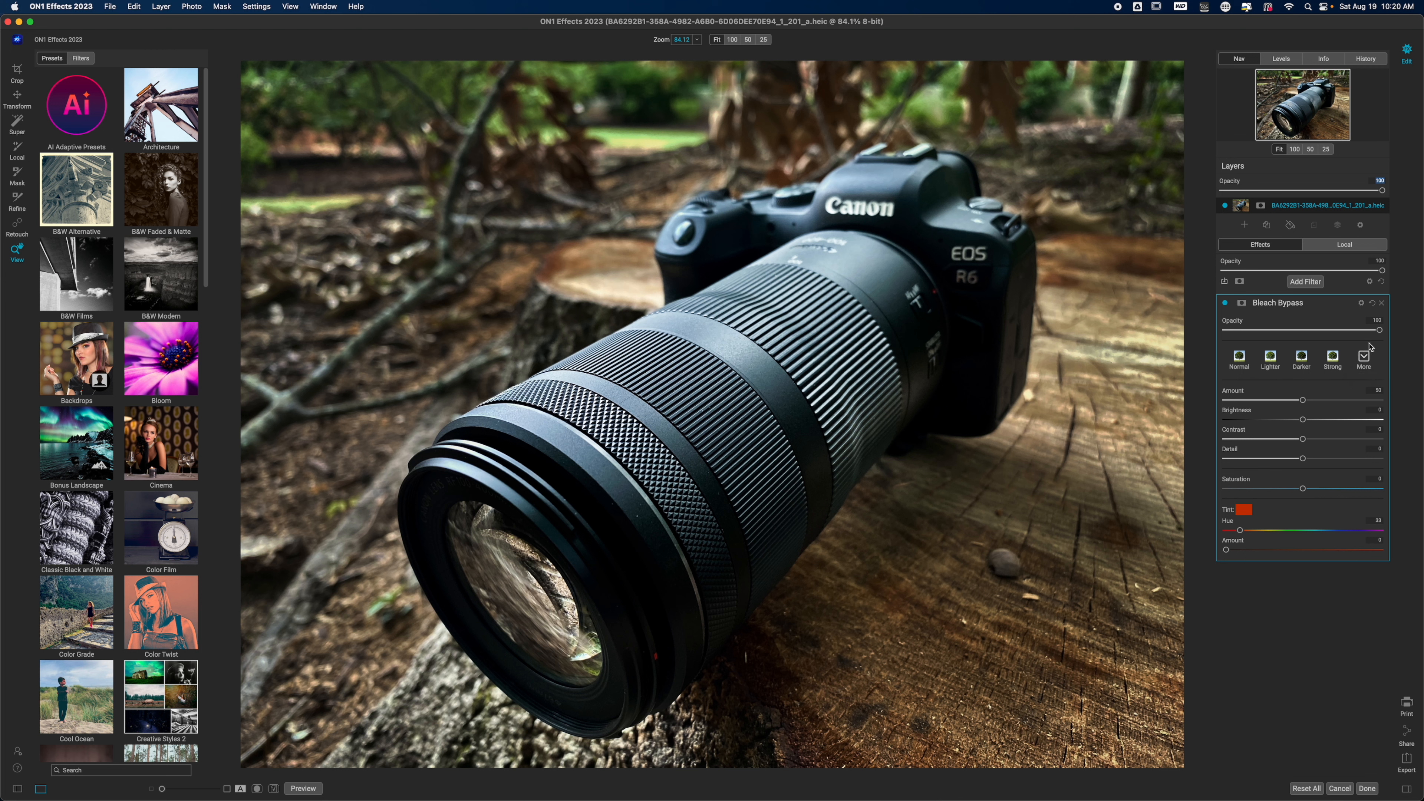
drag(1381, 334, 1321, 338)
mouse_move(1306, 425)
mouse_down()
mouse_move(1327, 424)
mouse_move(1289, 427)
mouse_up()
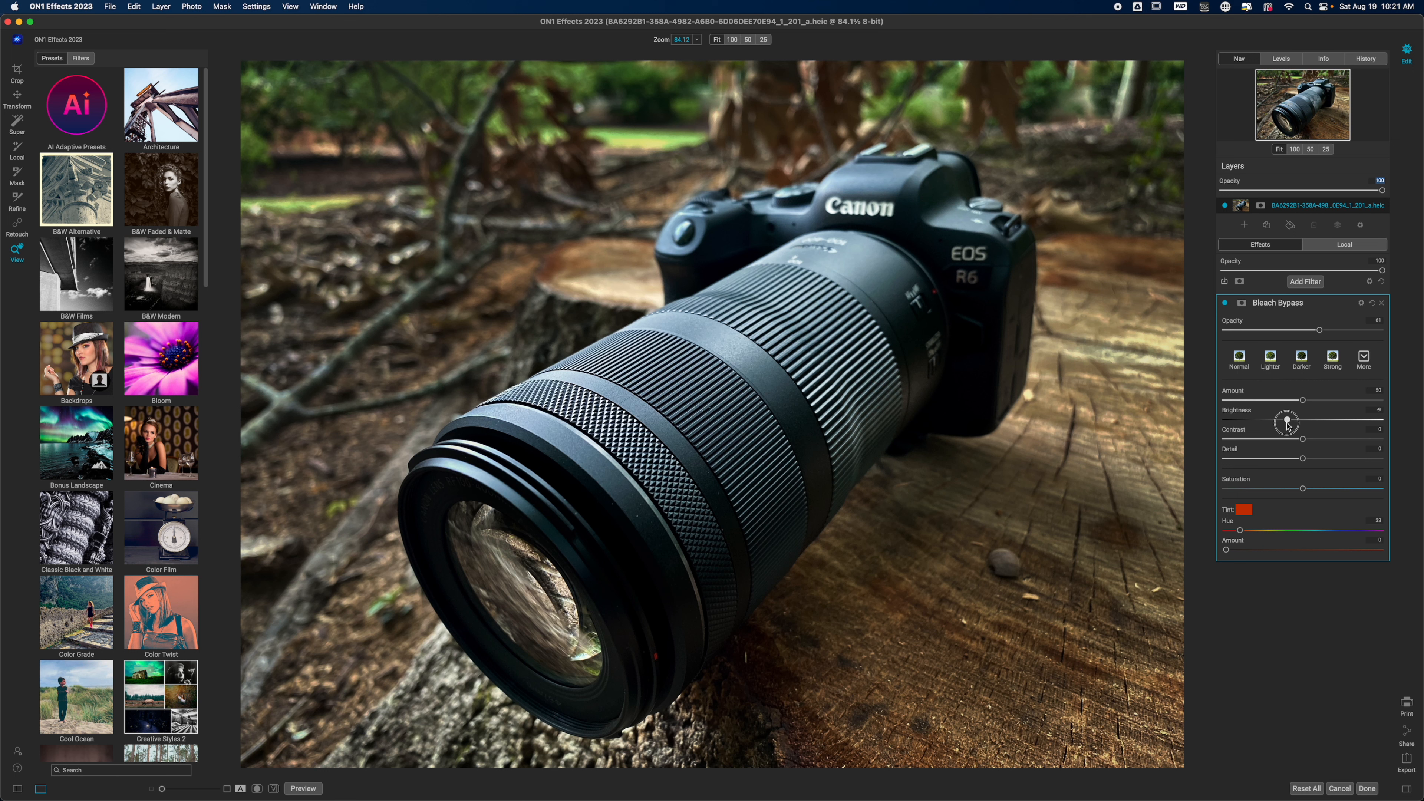
drag(1302, 439, 1335, 443)
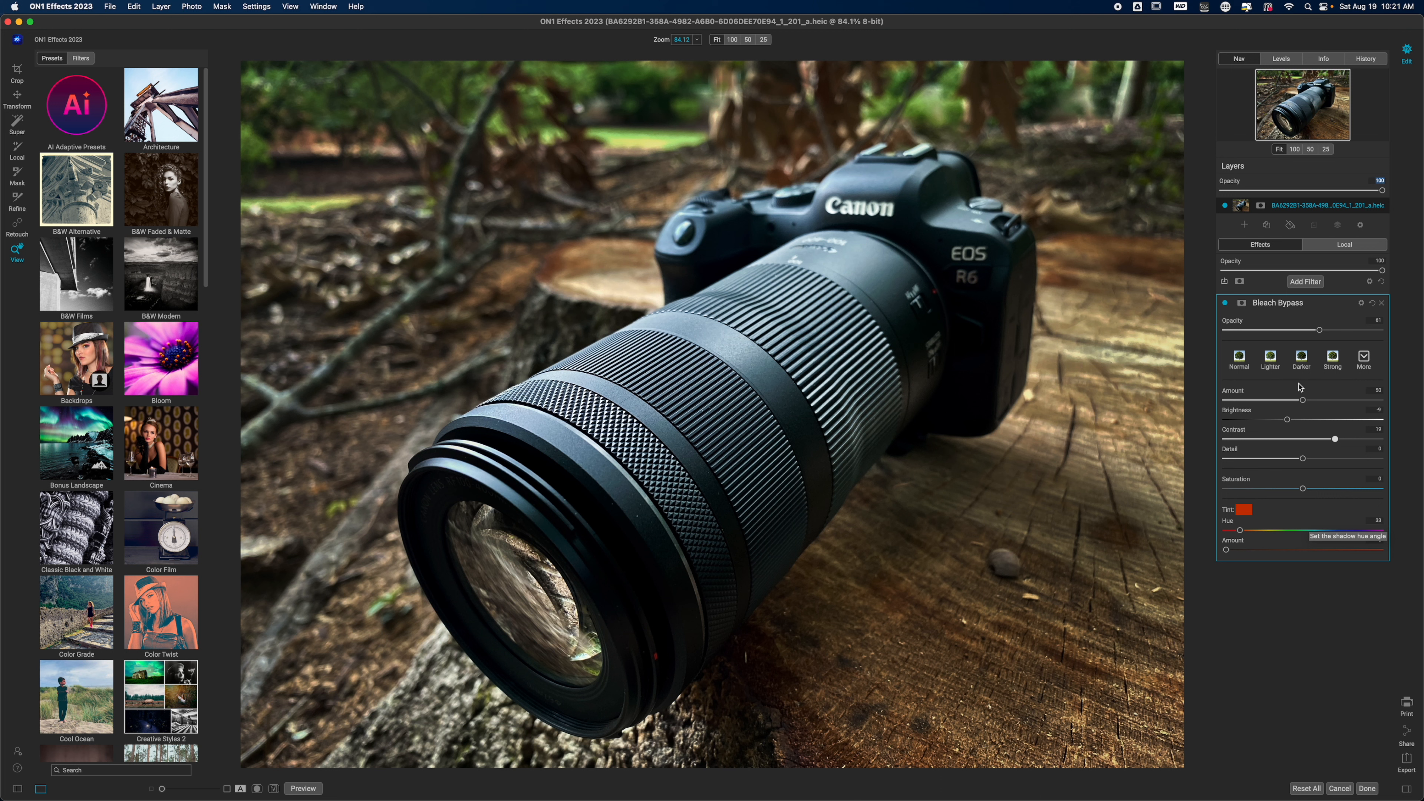
click(1300, 301)
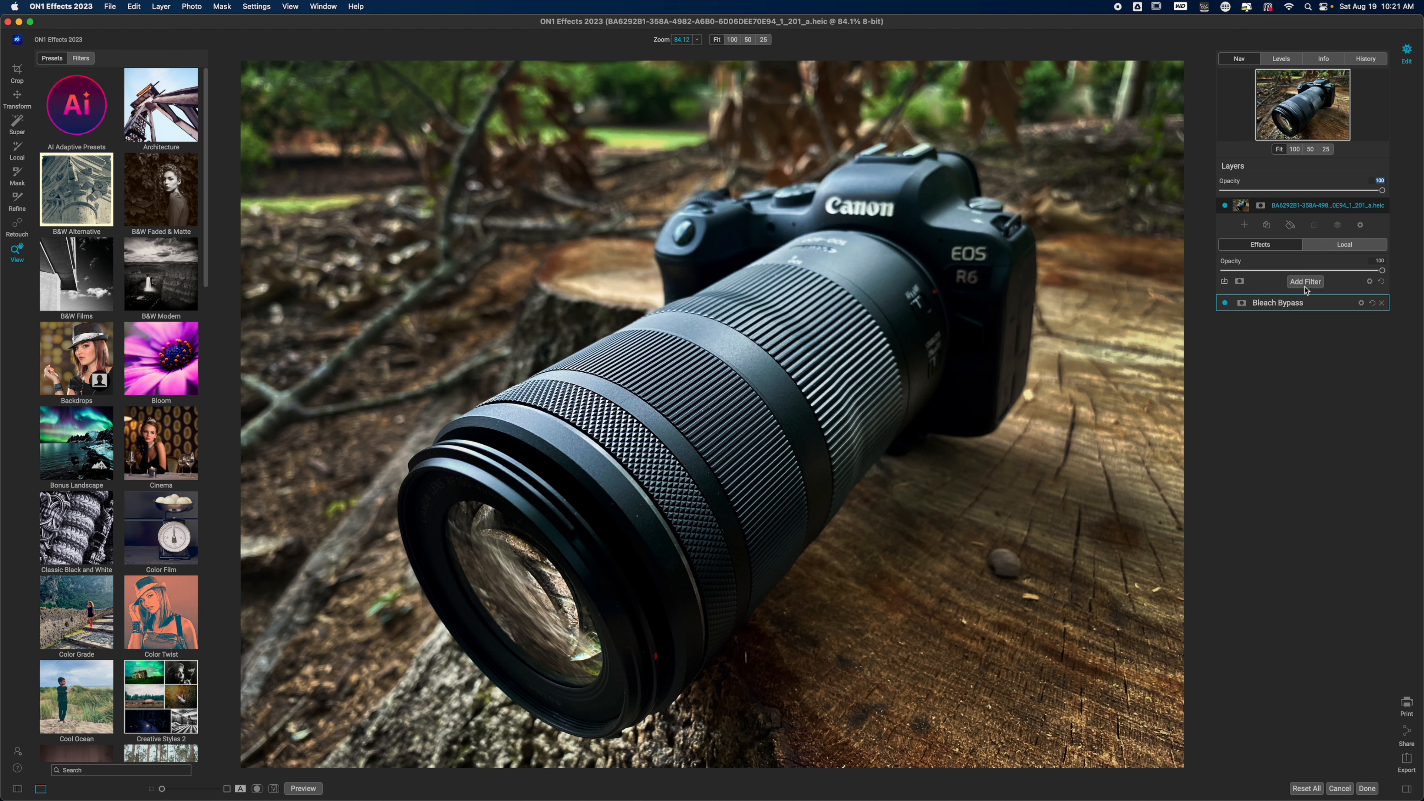
- Add a Color Enhancer filter and set its Orange range to Saturation 13 and Brightness about -36
click(1305, 282)
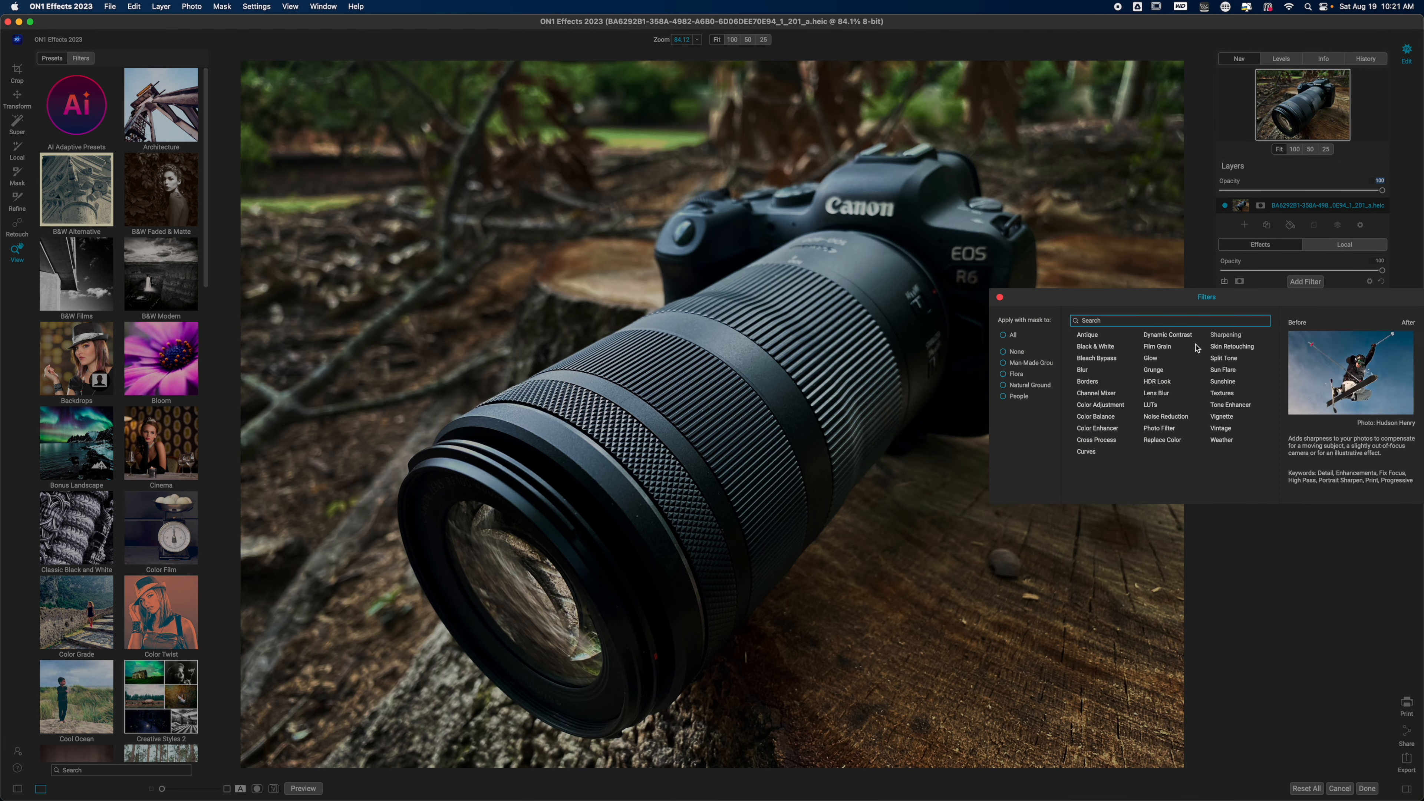
click(1098, 429)
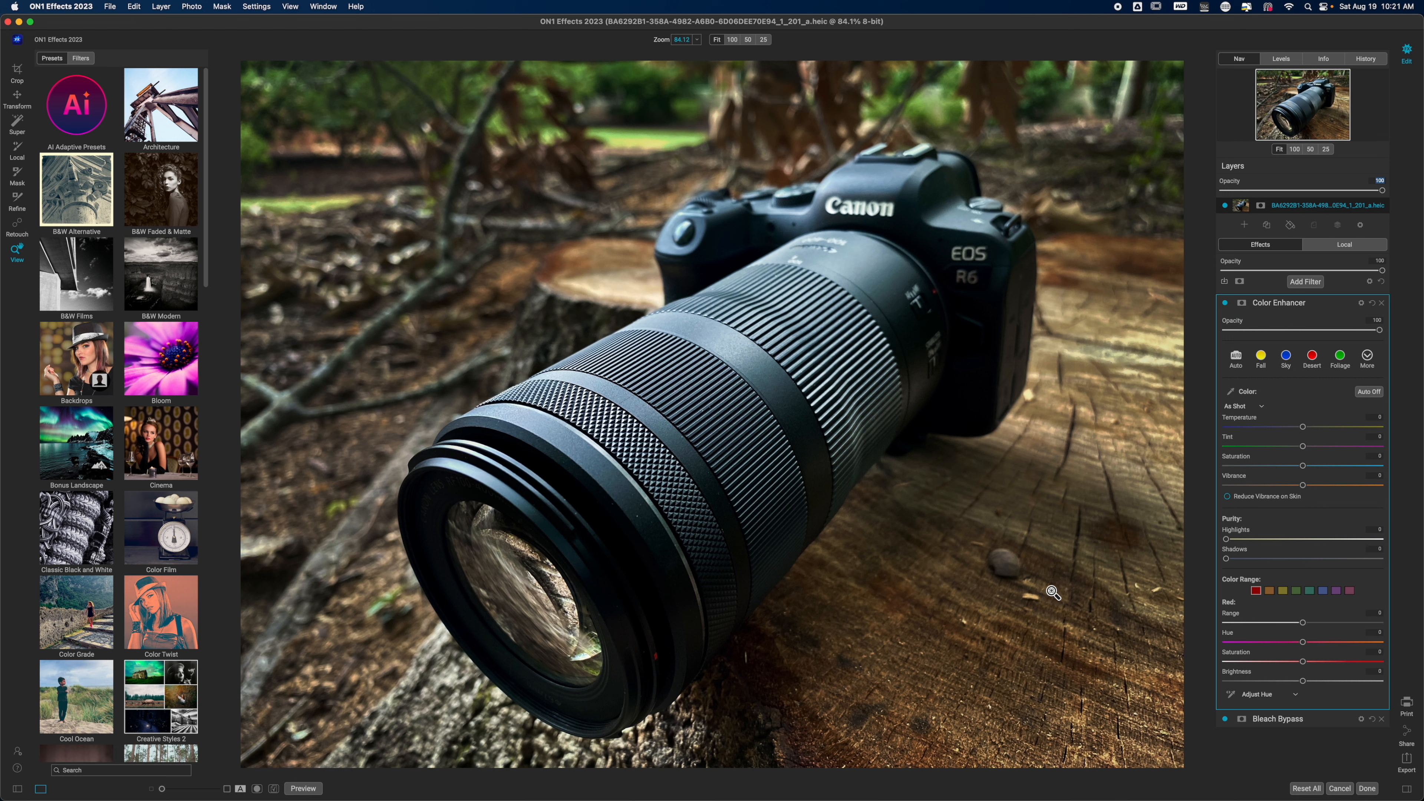
click(1270, 591)
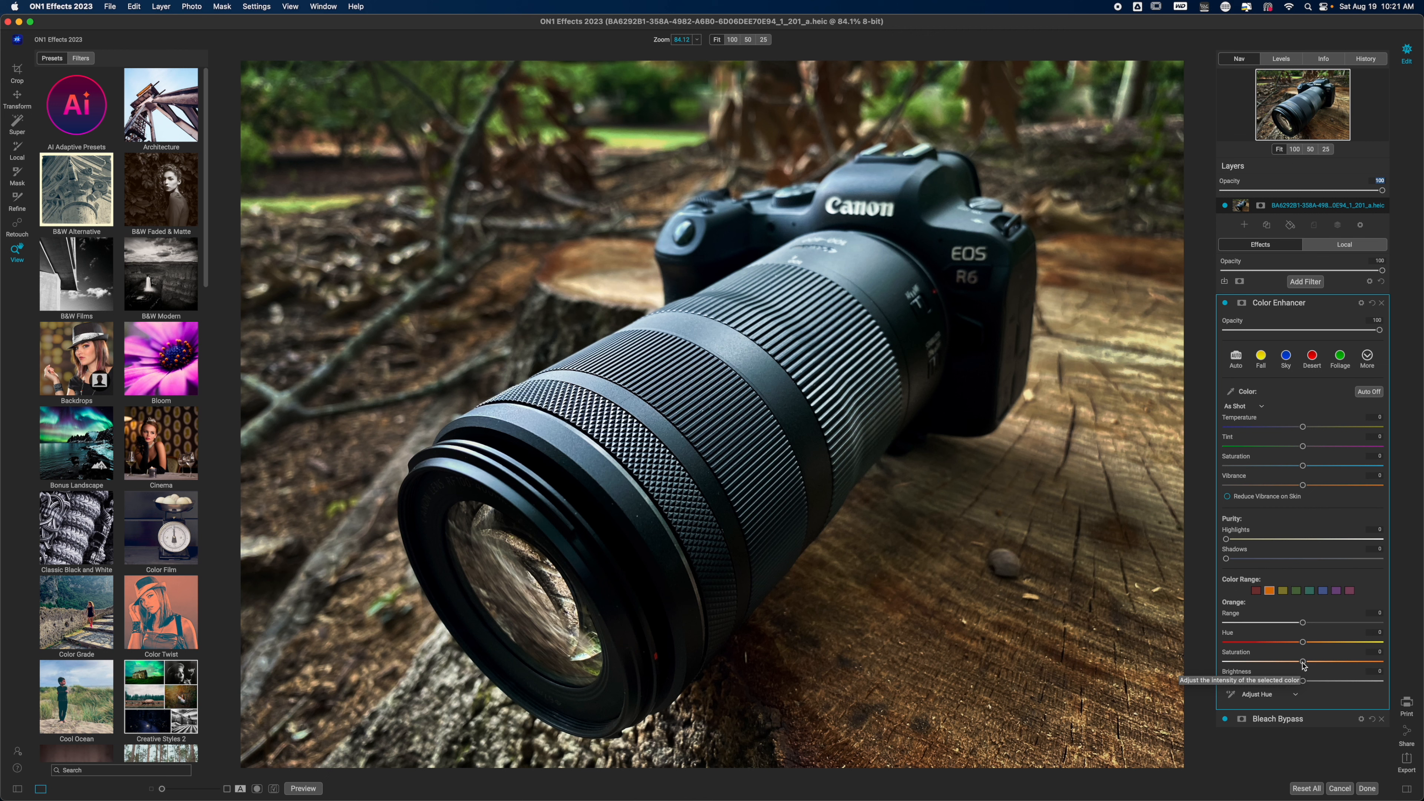
click(1303, 663)
drag(1303, 664, 1245, 684)
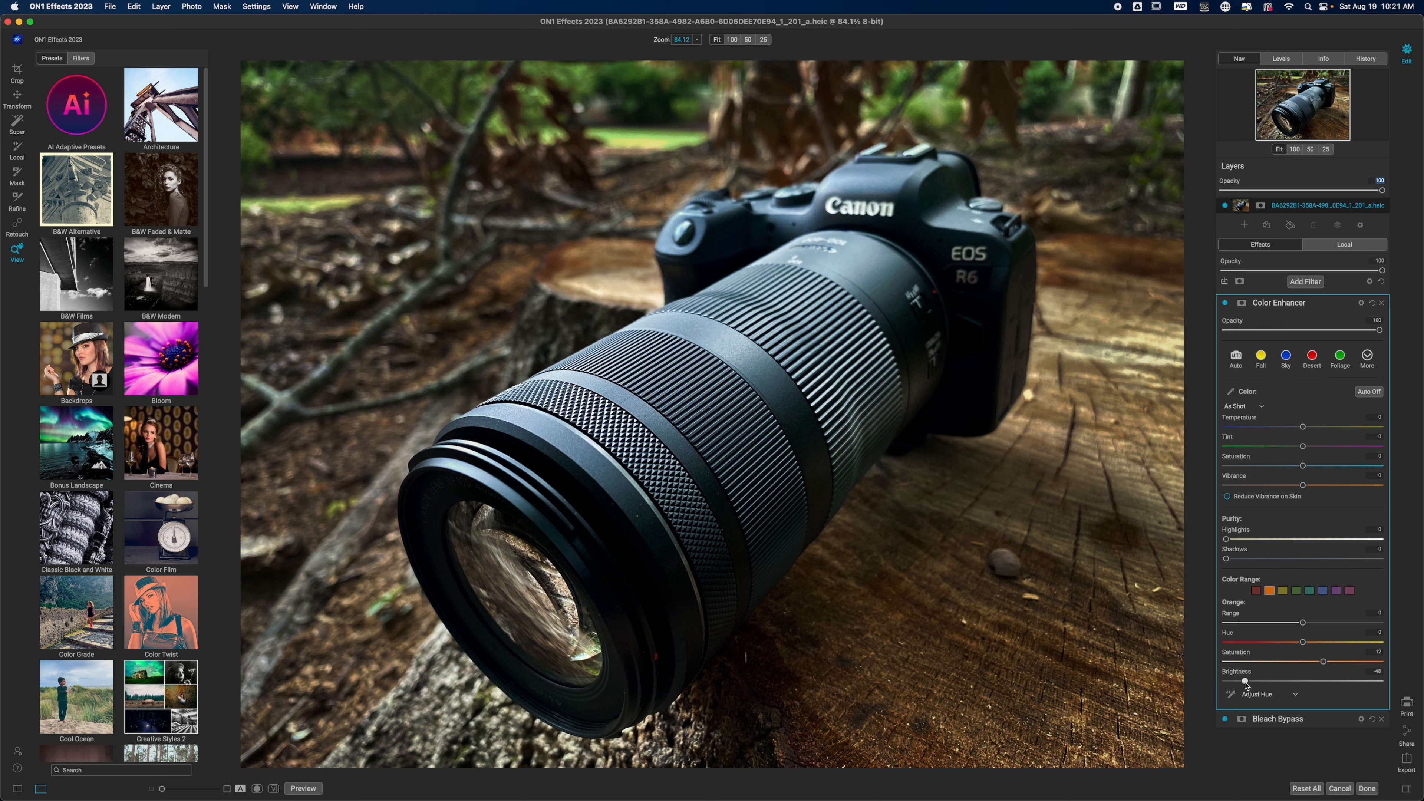
- Lower the Brightness of the Color Enhancer's Red range to about -13
click(1256, 590)
drag(1302, 682, 1363, 680)
drag(1329, 681, 1283, 681)
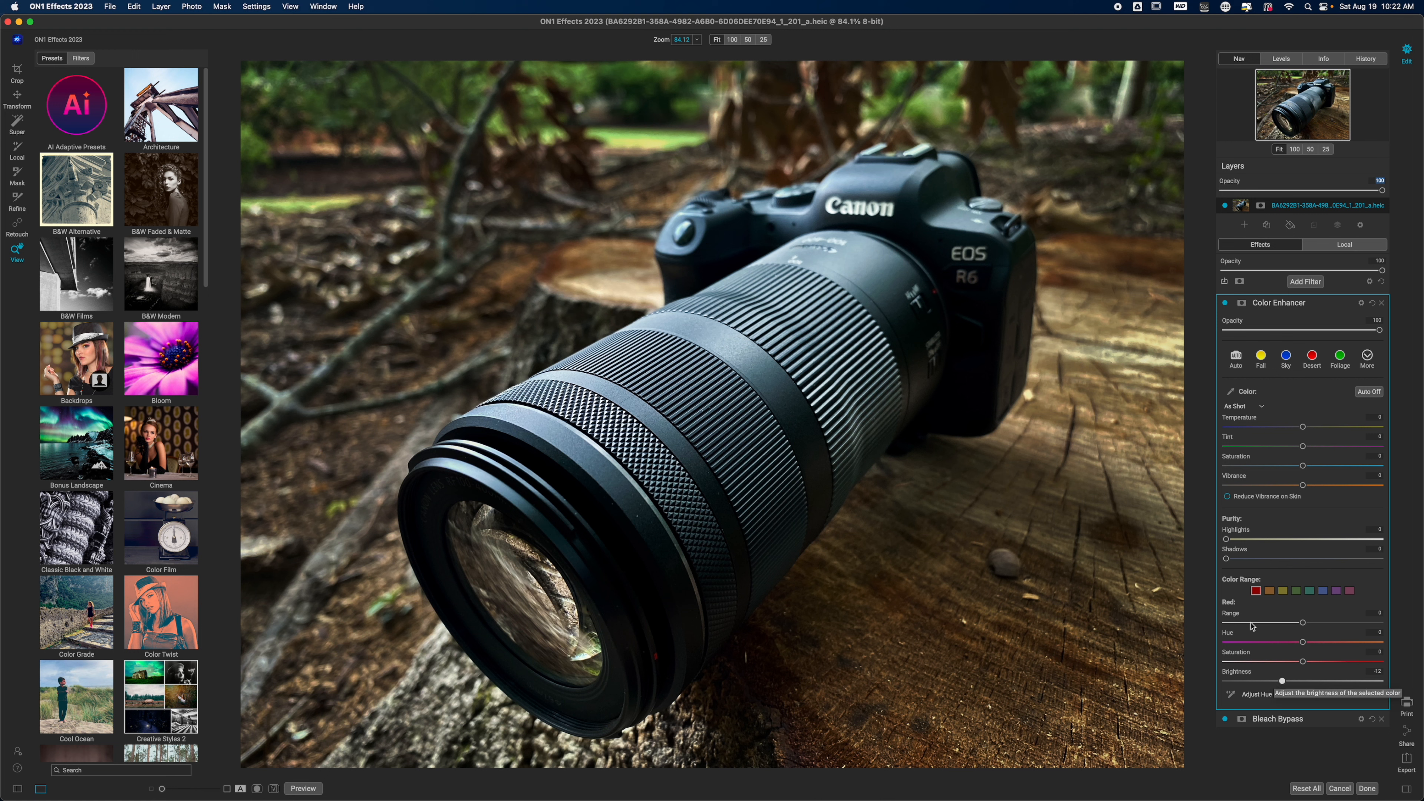
- Compare the photo with and without the Color Enhancer filter, and compare the complete edit with the original
click(1225, 303)
click(1225, 303)
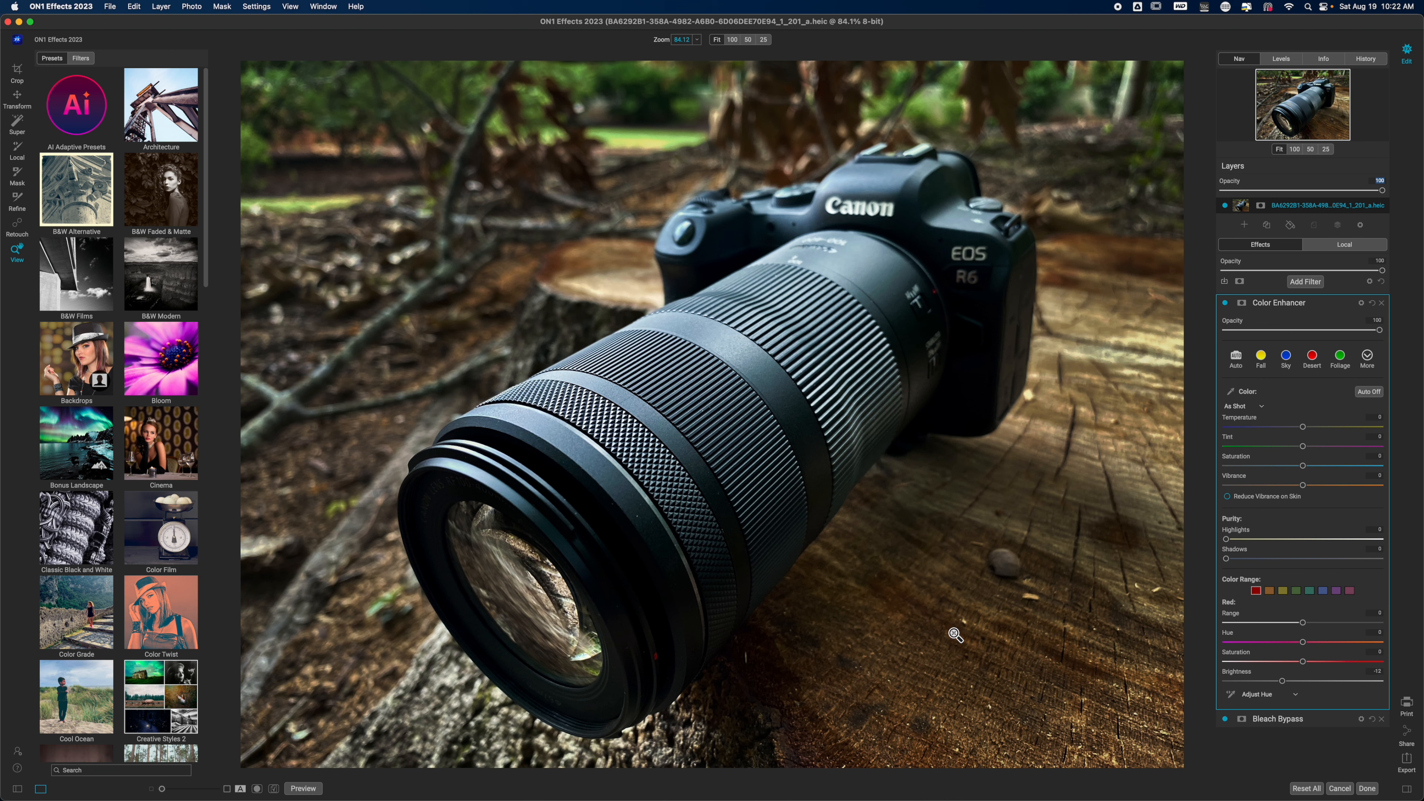
key(backslash)
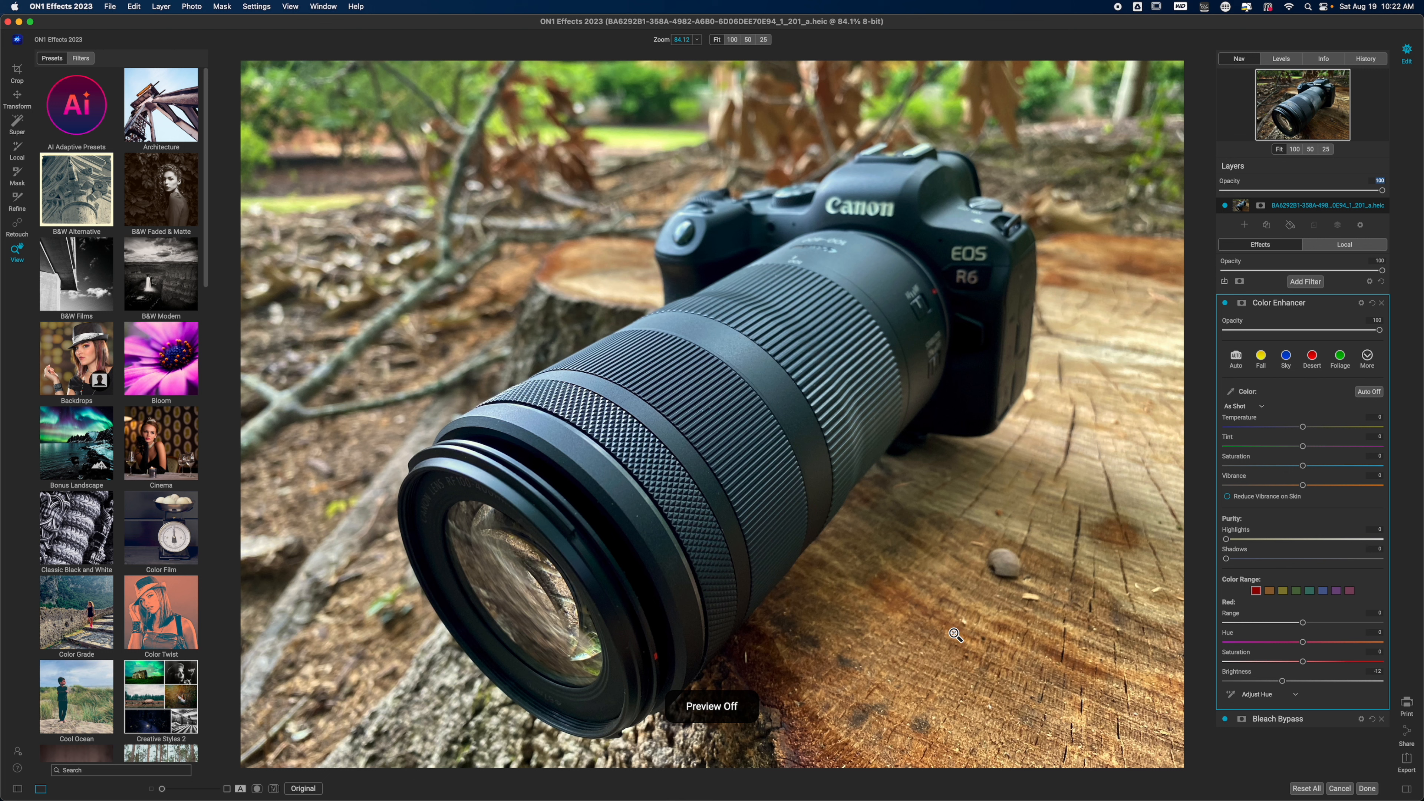
key(backslash)
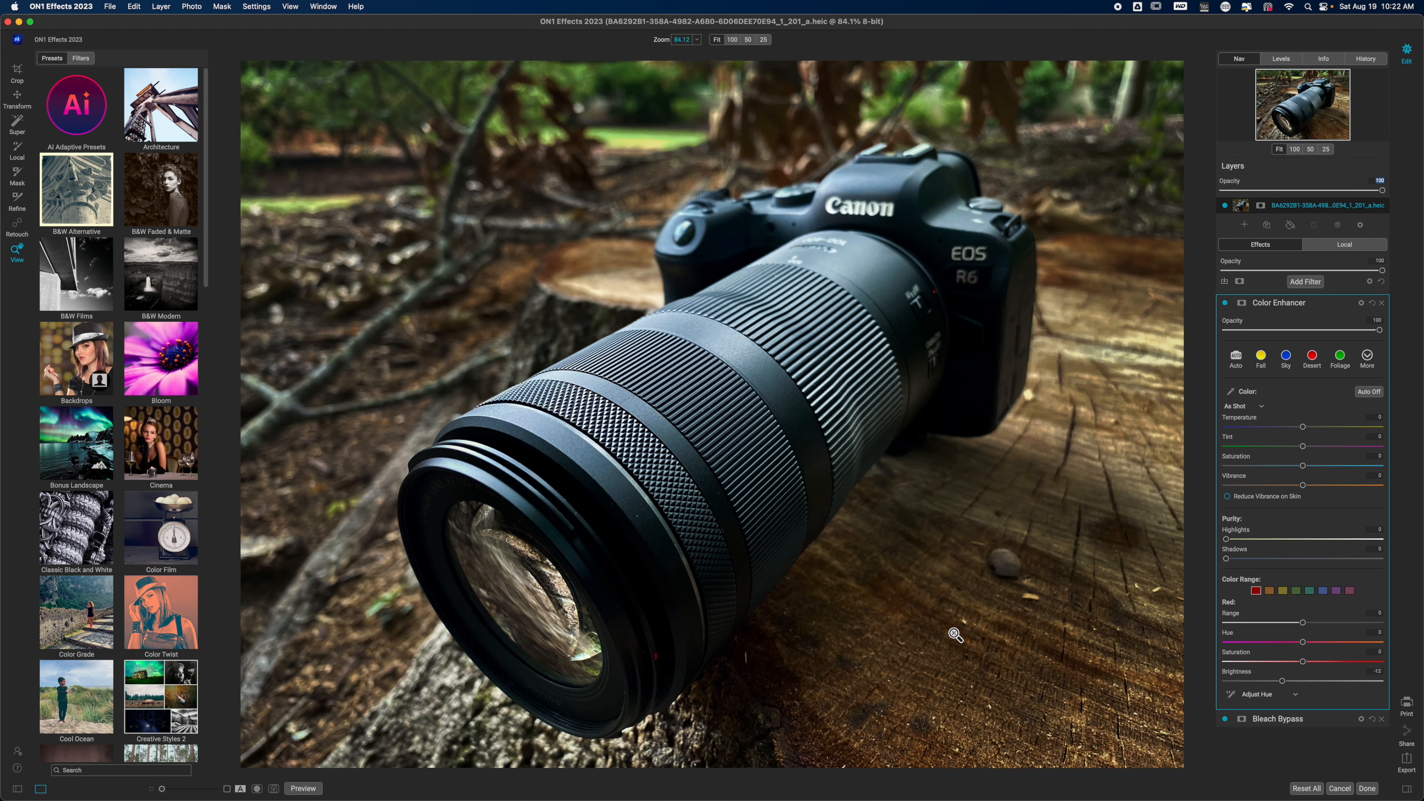